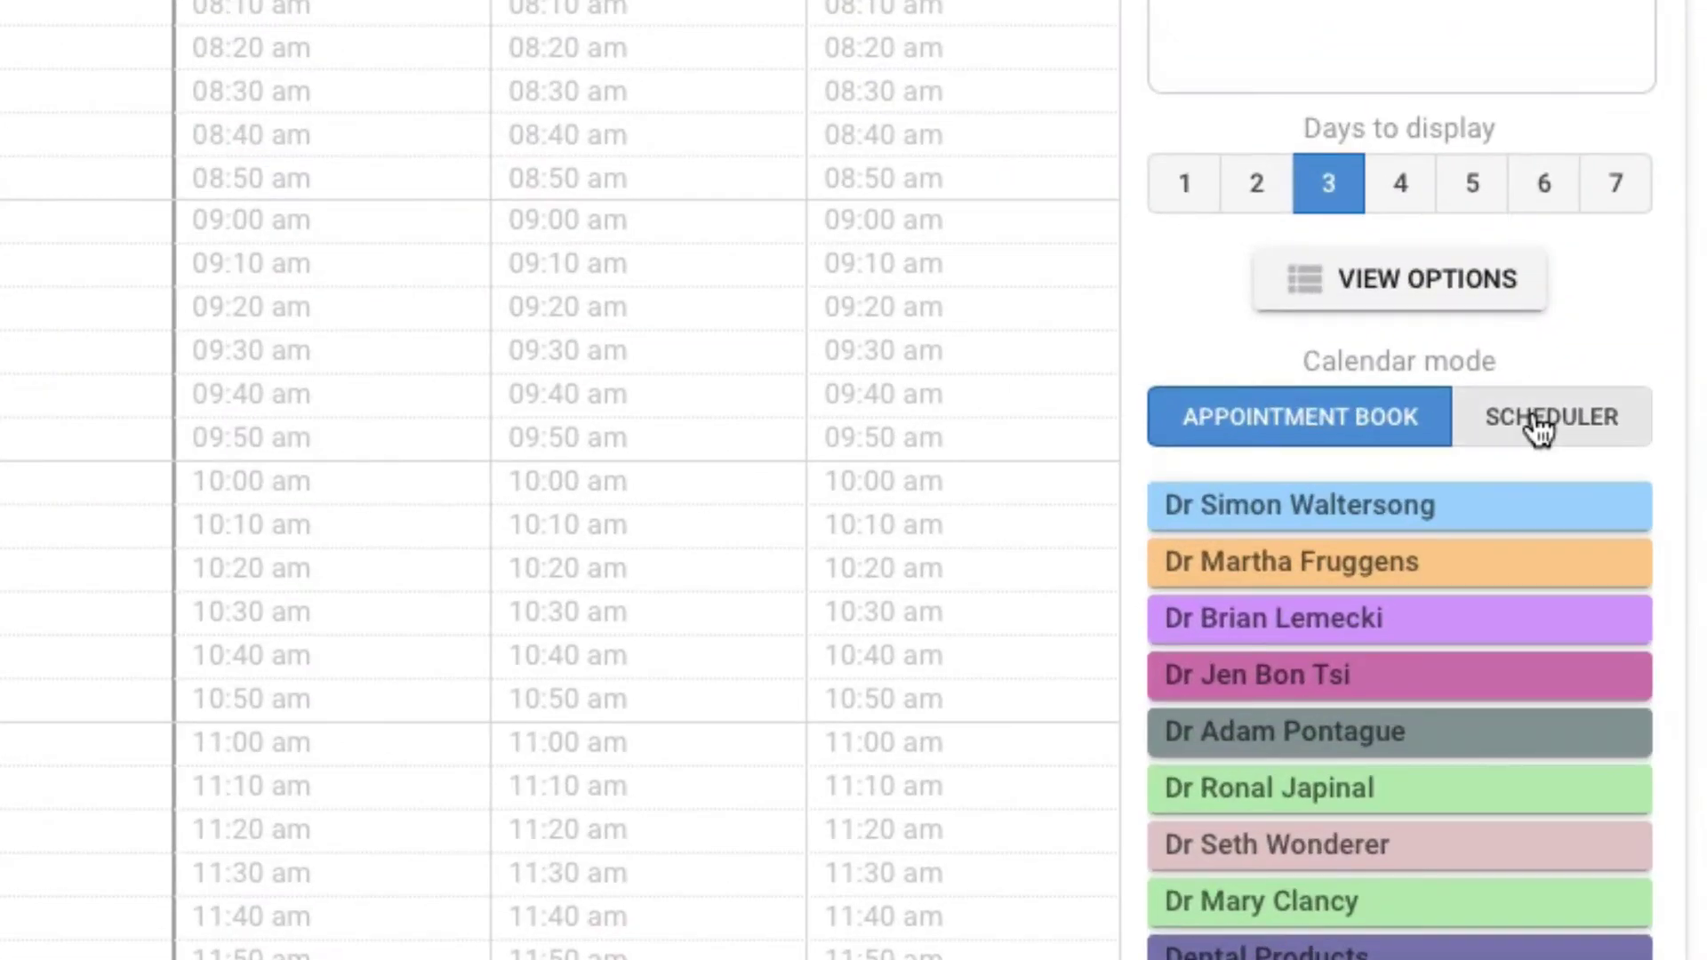
pyautogui.click(1541, 427)
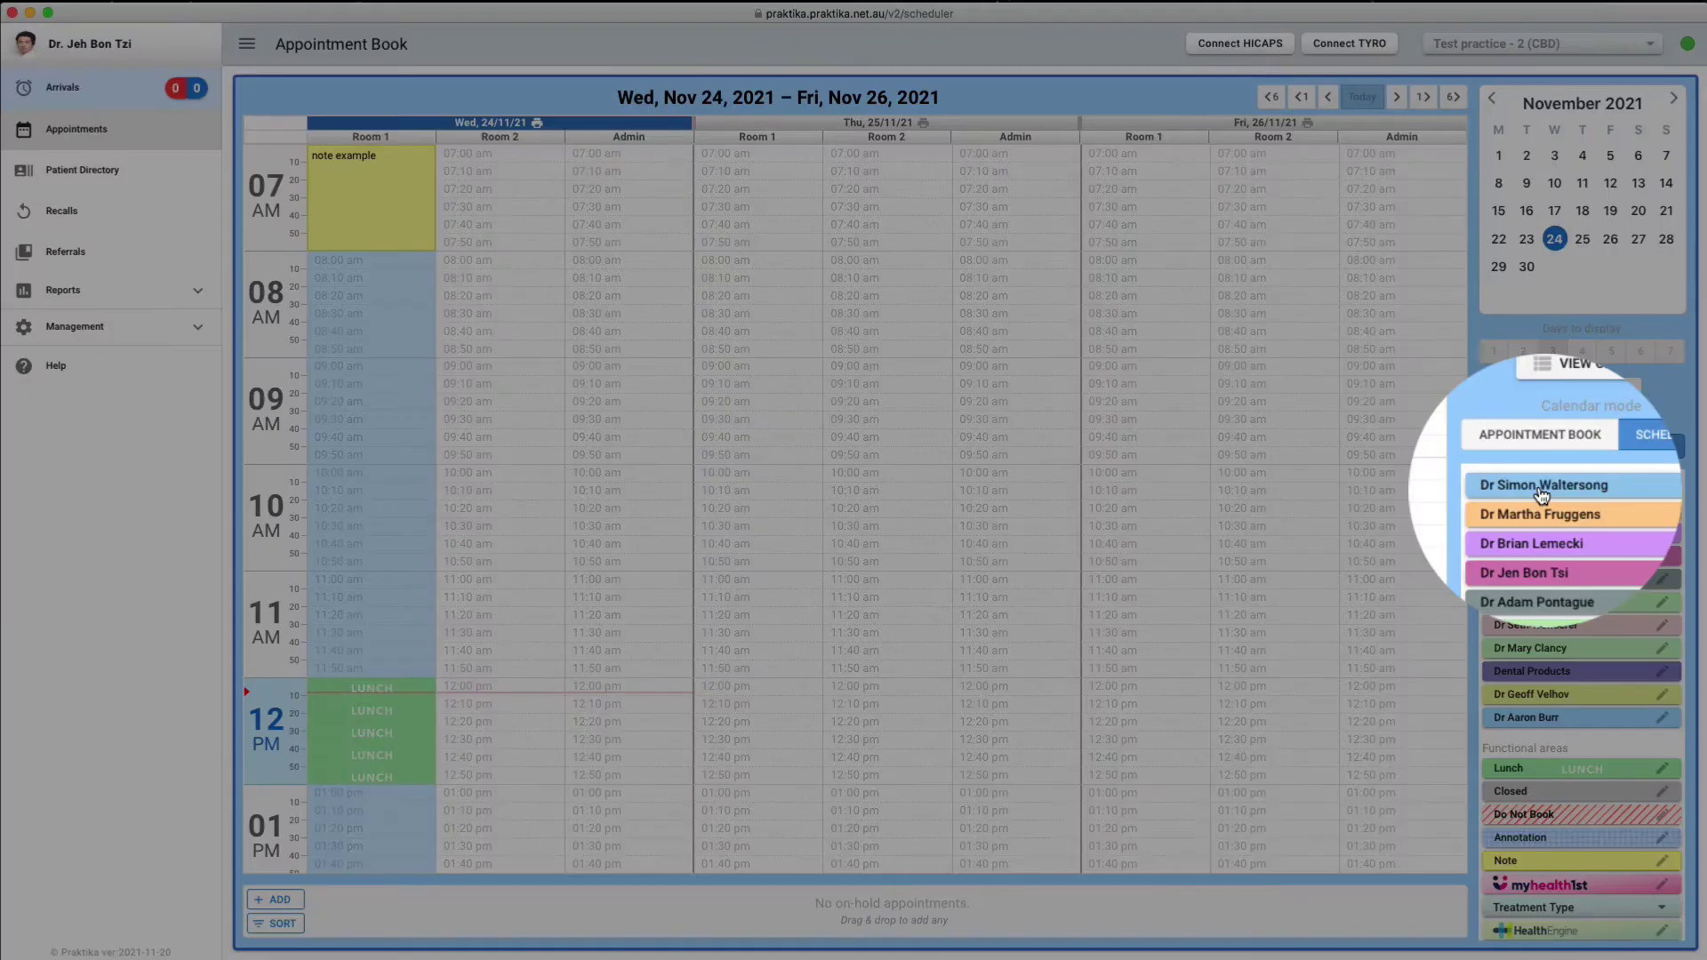
pyautogui.click(1542, 489)
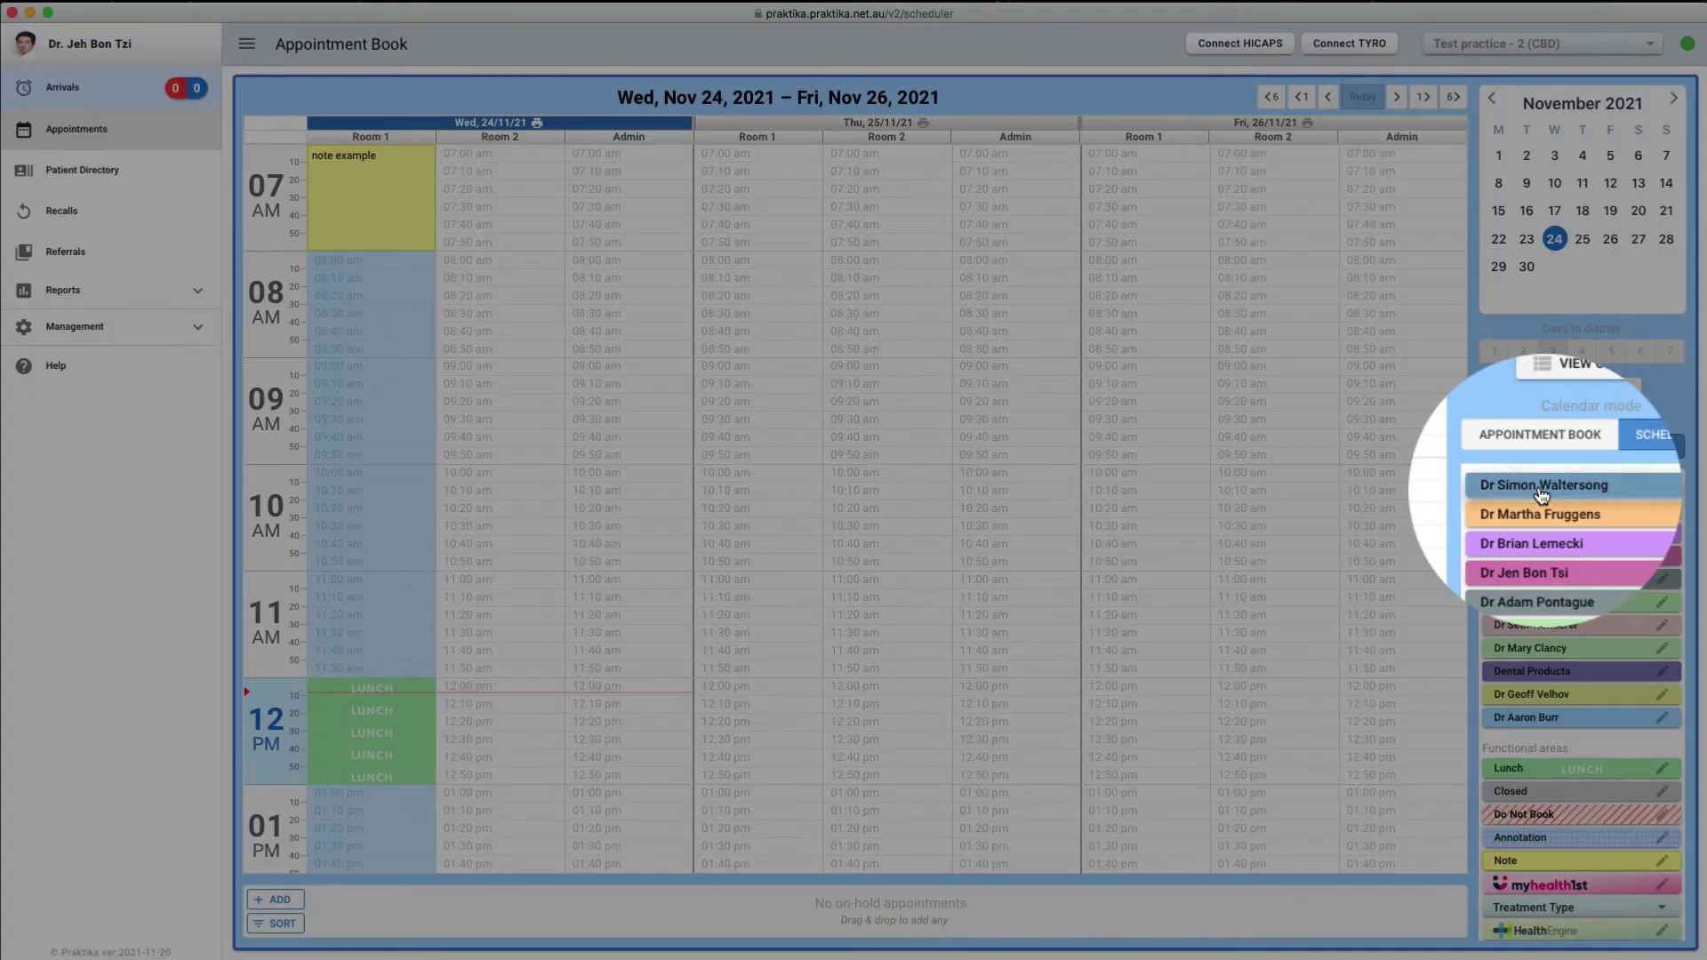
pyautogui.moveTo(734, 267); pyautogui.dragTo(751, 676)
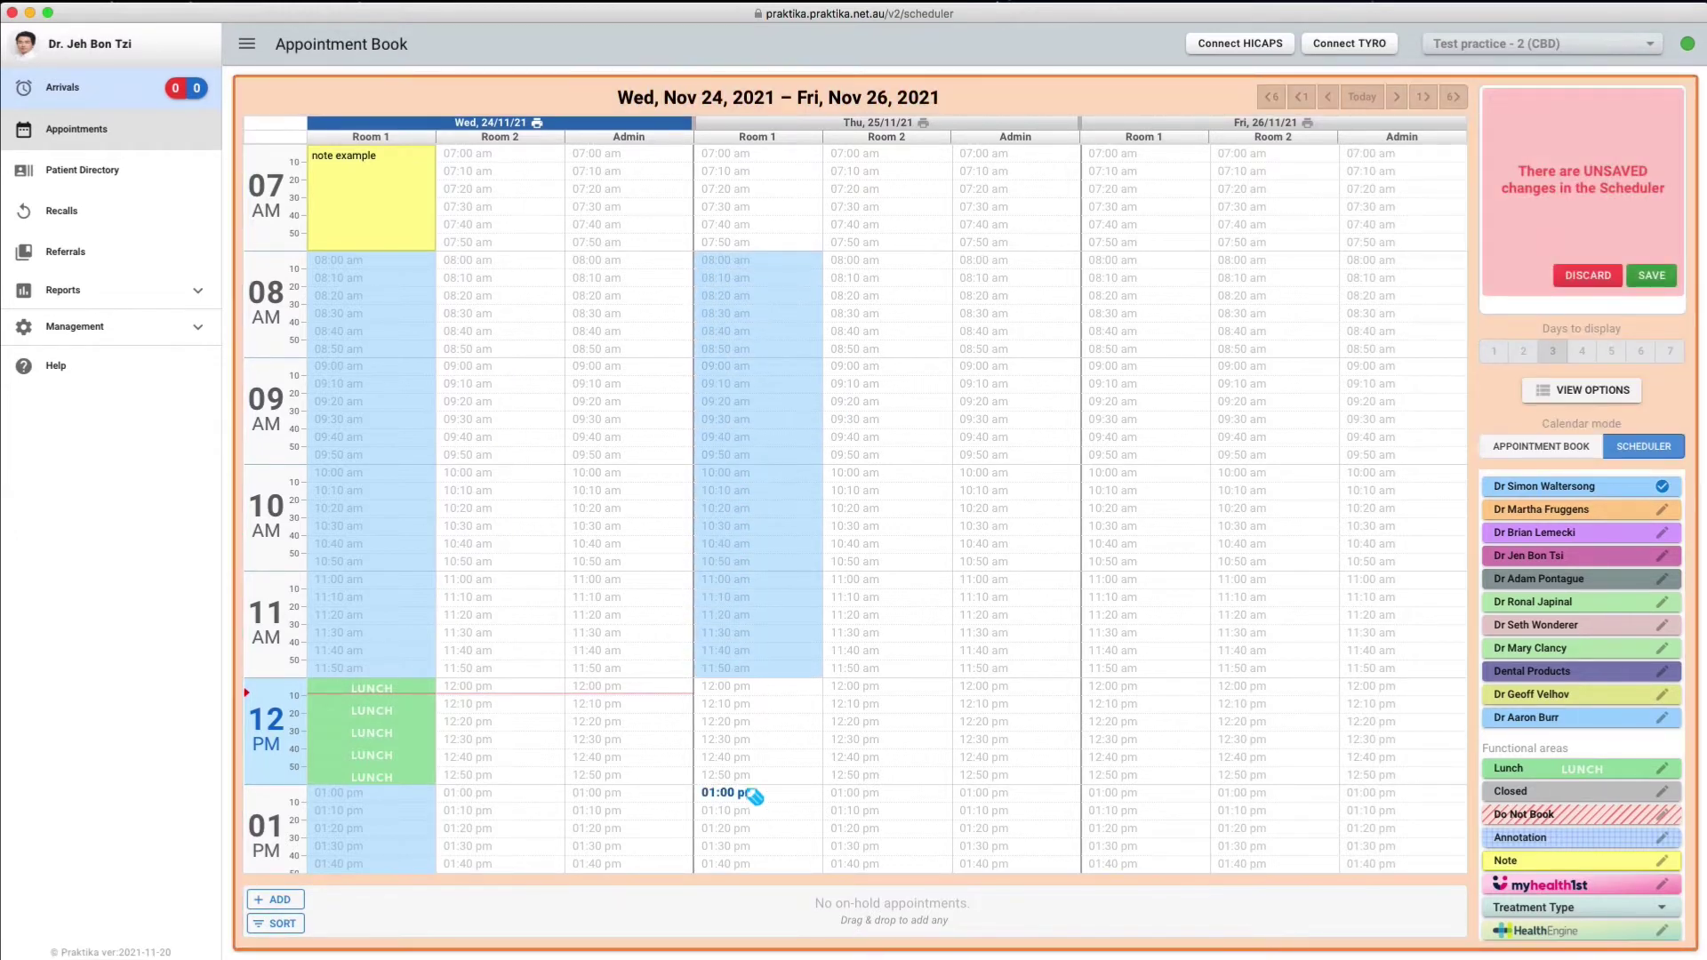
pyautogui.moveTo(752, 801); pyautogui.dragTo(876, 755)
pyautogui.scroll(5, 1205, 411)
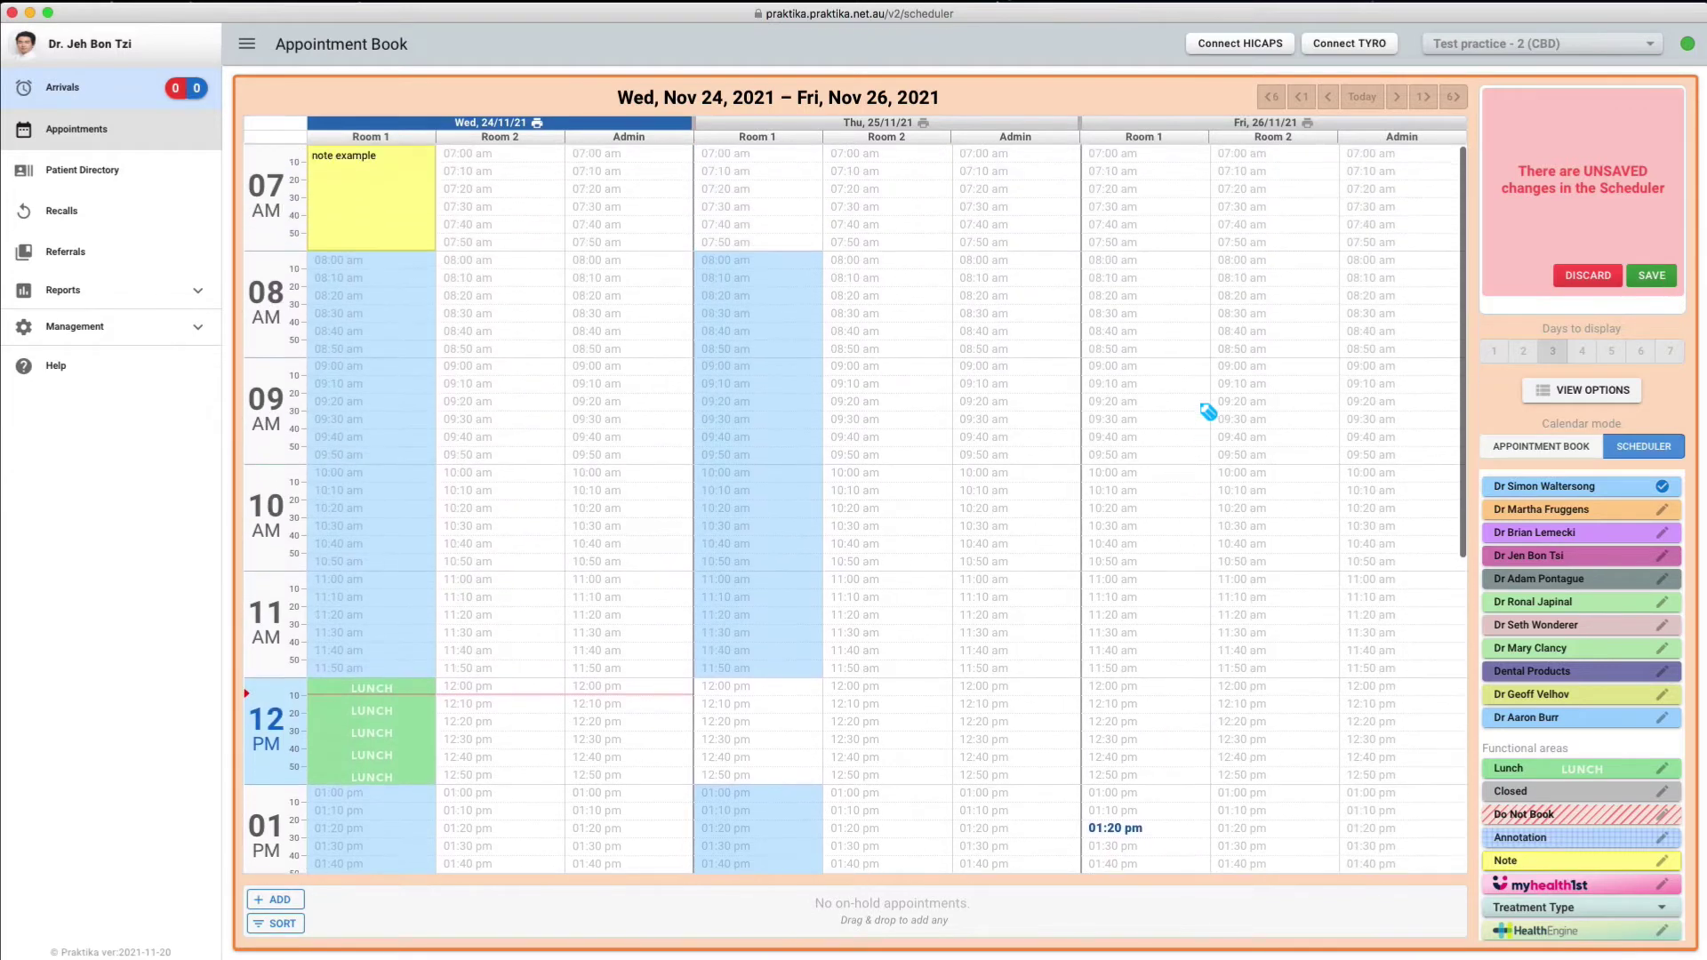
pyautogui.moveTo(1118, 265); pyautogui.dragTo(1129, 678)
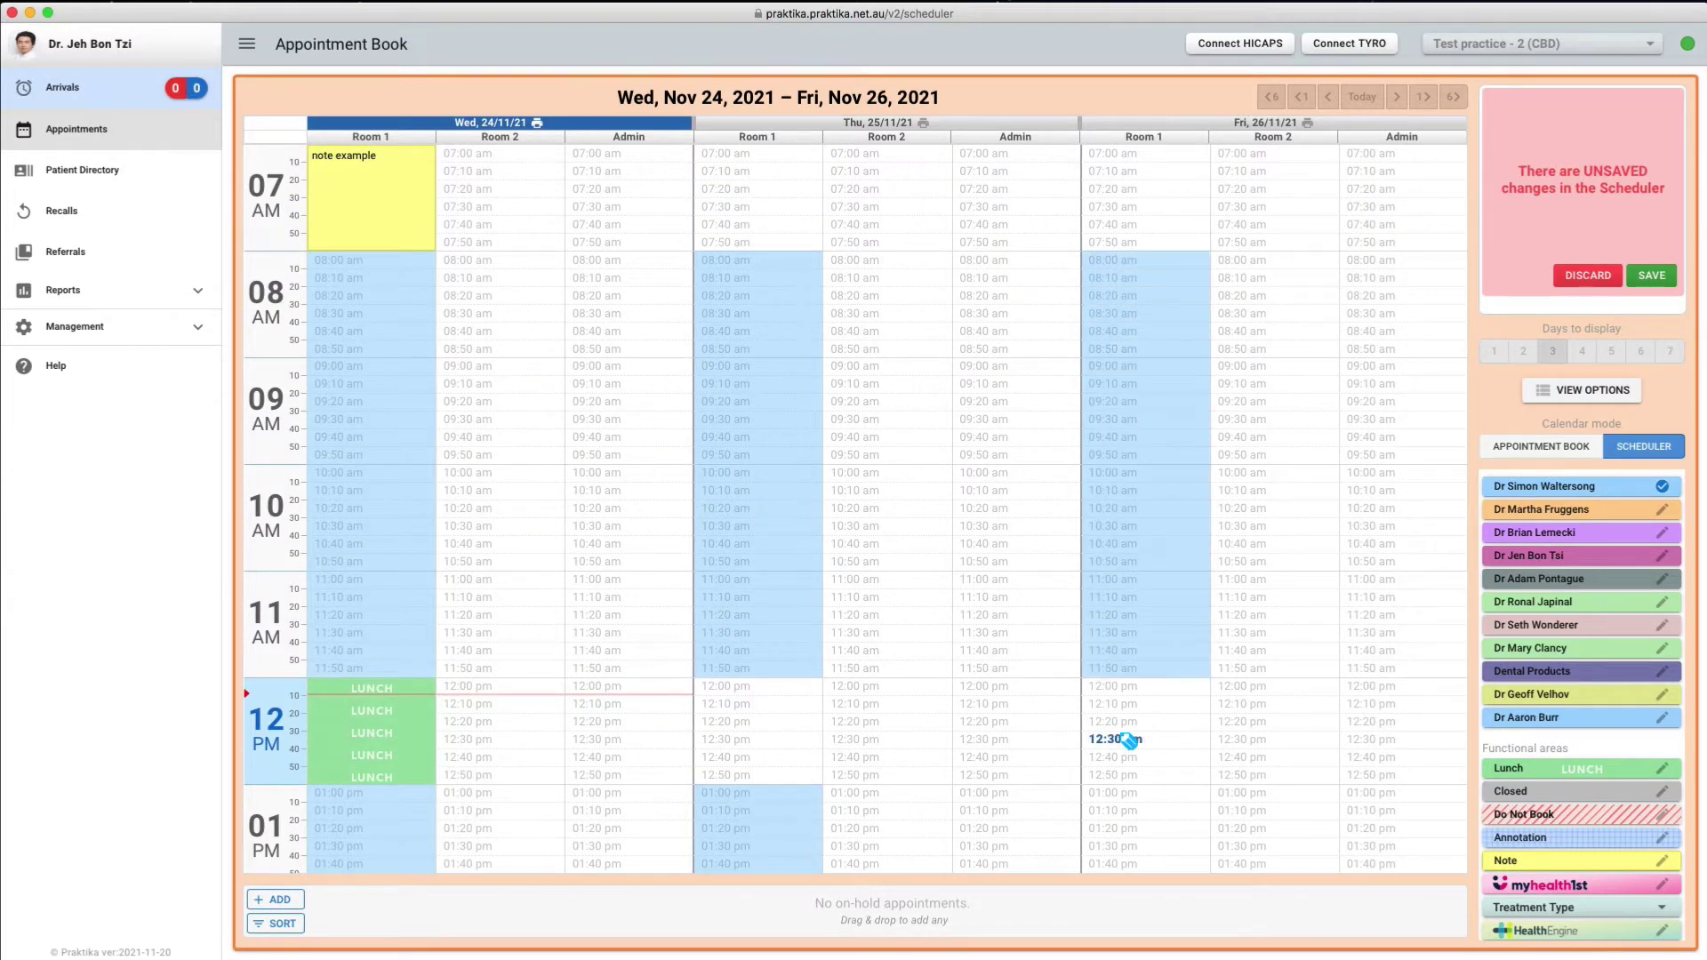
pyautogui.scroll(-3, 1128, 739)
pyautogui.moveTo(1124, 533)
pyautogui.mouseDown()
pyautogui.moveTo(1132, 873)
pyautogui.moveTo(1129, 749)
pyautogui.mouseUp()
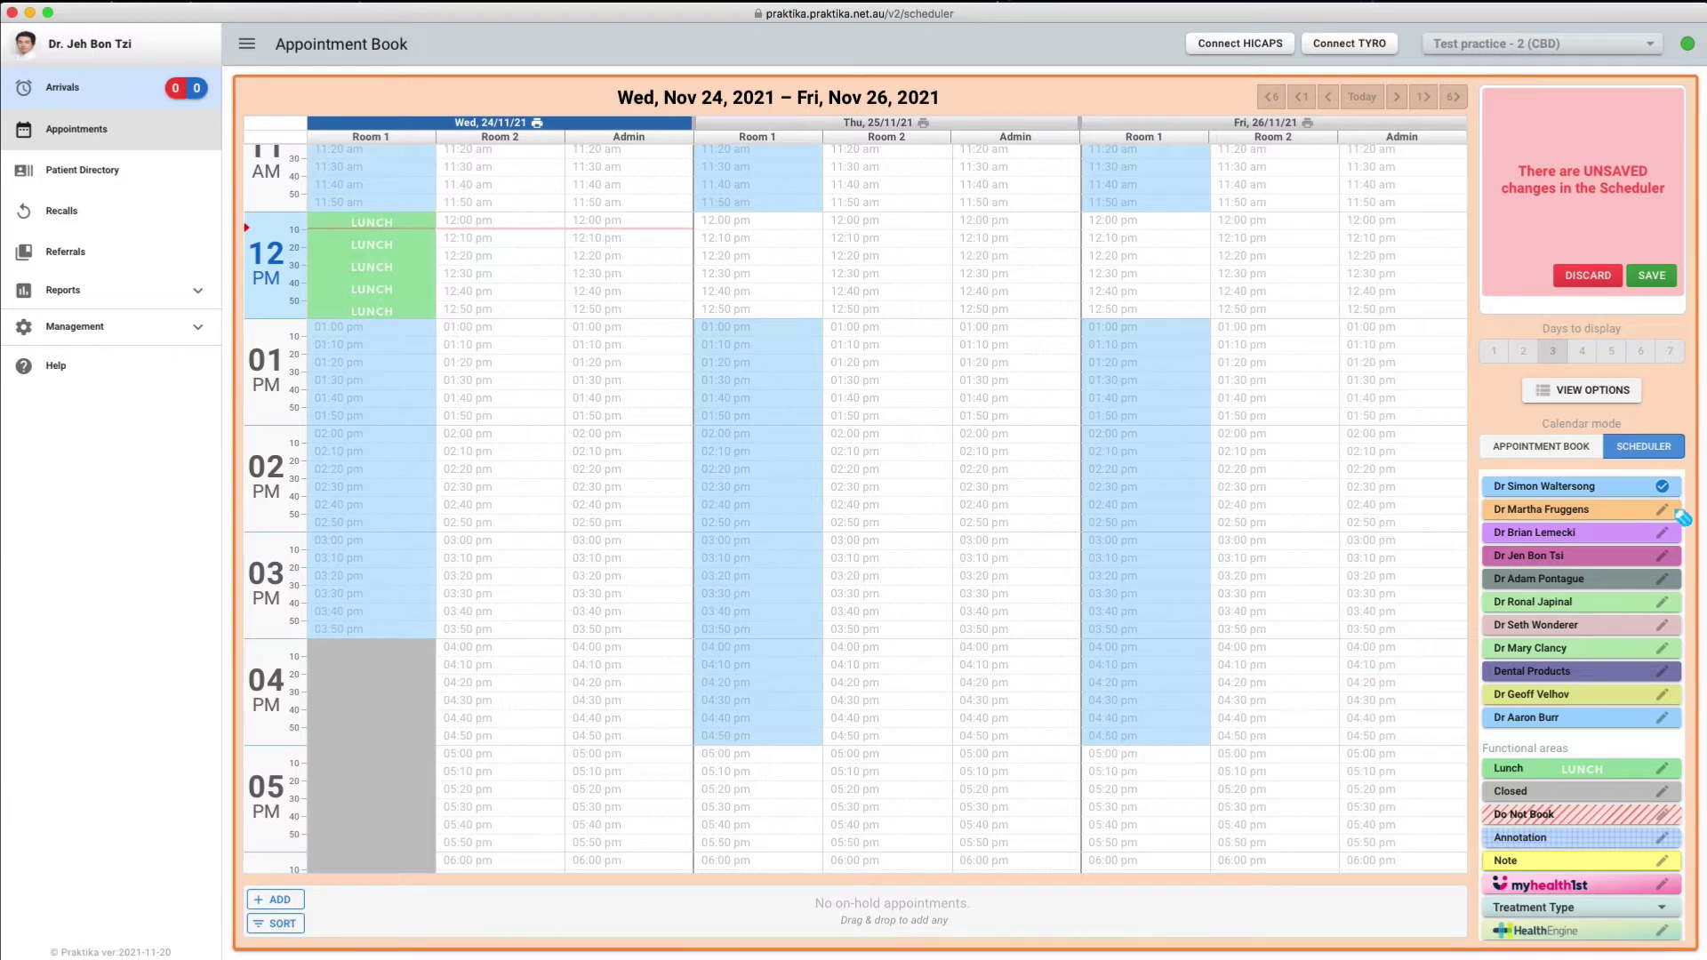
pyautogui.click(1574, 516)
# Block the second practitioner's Thursday and Friday Room 2 hours, mornings and 1:00–3:50 pm afternoons.
pyautogui.scroll(5, 1003, 465)
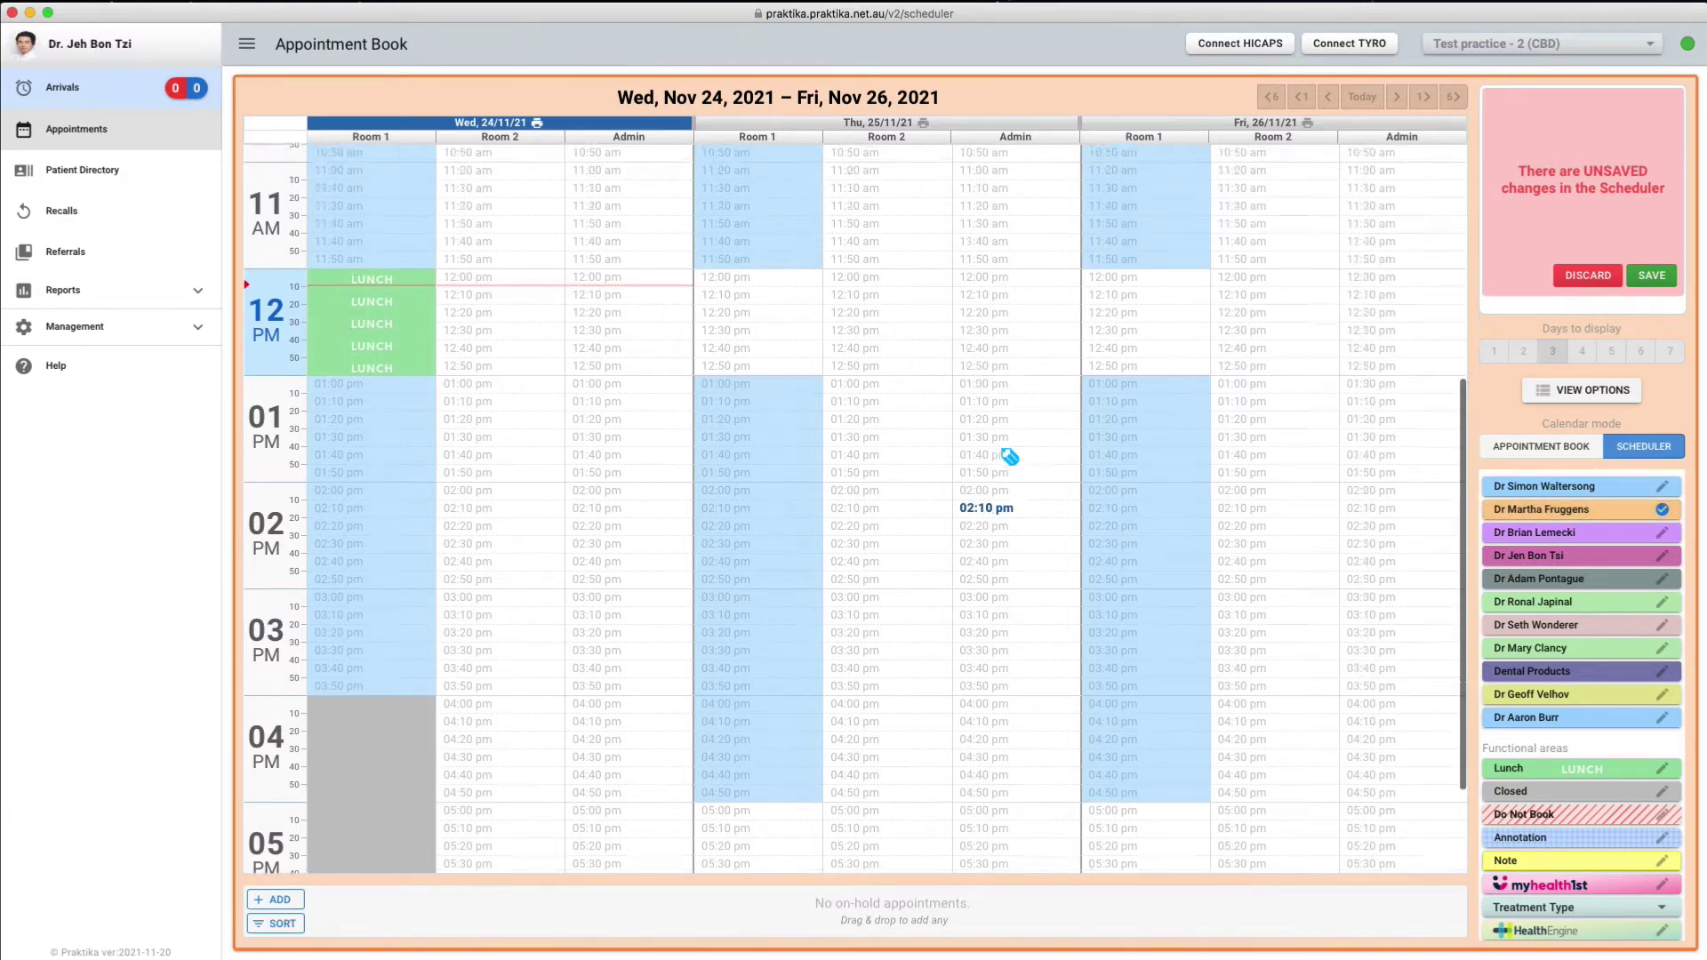
pyautogui.scroll(2, 1009, 457)
pyautogui.moveTo(883, 260); pyautogui.dragTo(885, 678)
pyautogui.moveTo(1245, 263); pyautogui.dragTo(1238, 685)
pyautogui.scroll(-6, 925, 473)
pyautogui.moveTo(867, 242); pyautogui.dragTo(880, 554)
pyautogui.moveTo(1255, 241); pyautogui.dragTo(1284, 697)
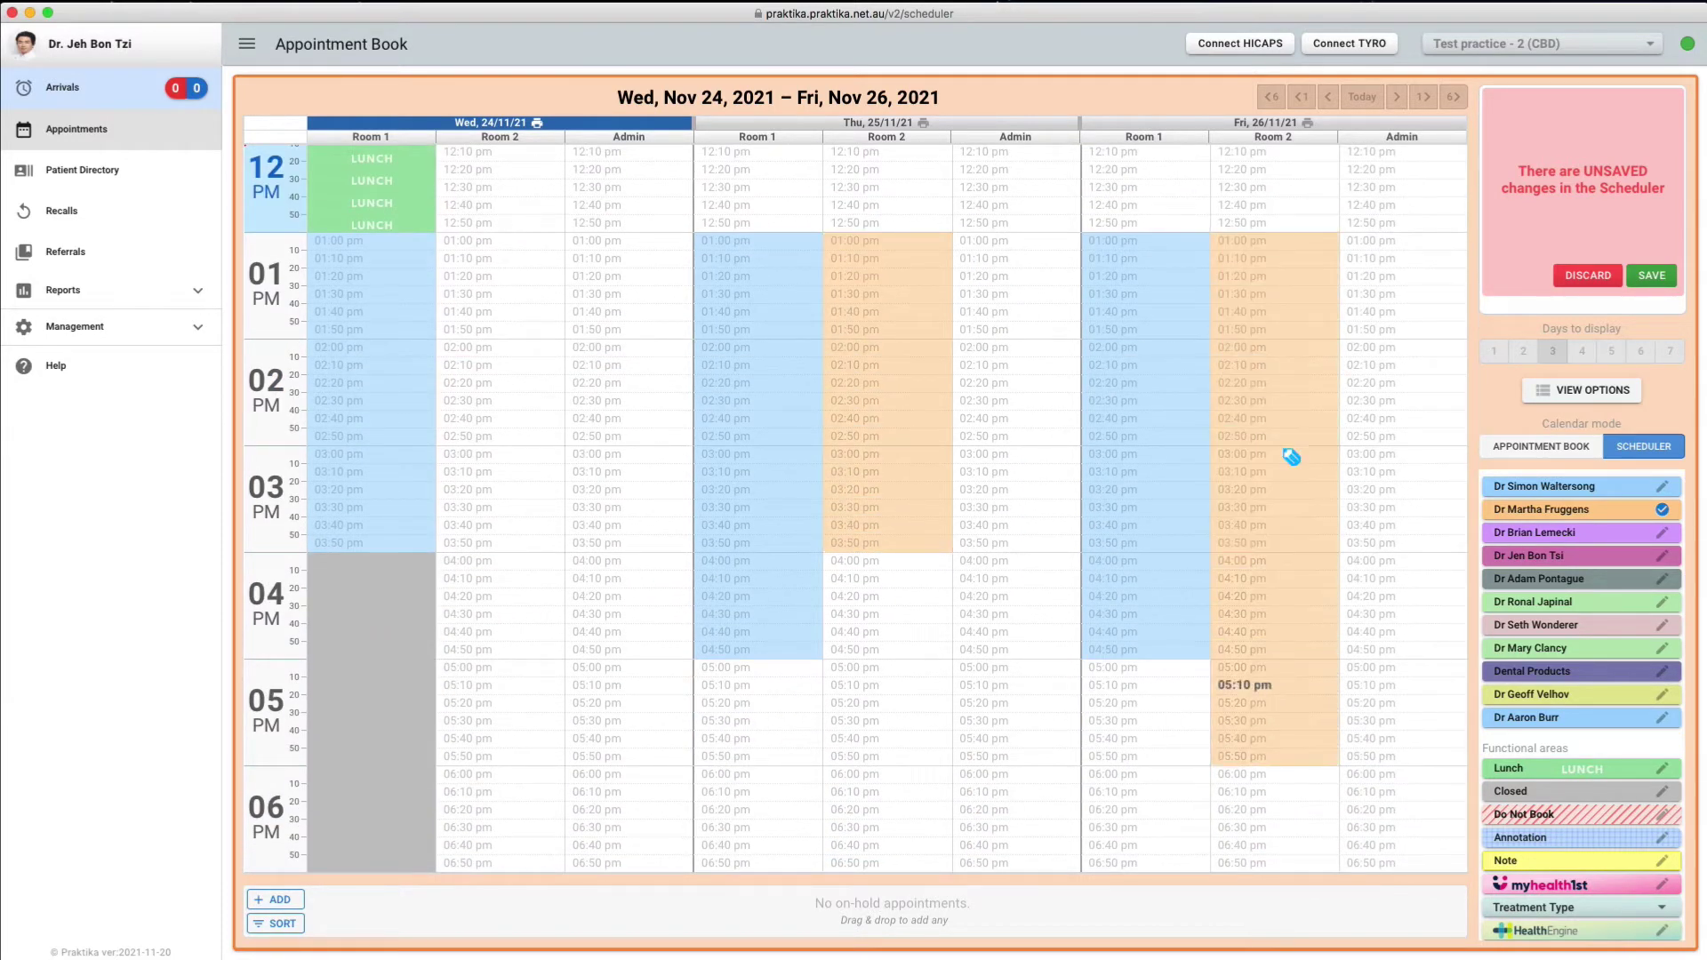
pyautogui.scroll(6, 1288, 439)
# Give the third to fifth practitioners Admin hours, including 07:30–11:20 am and Friday from 12:30 pm.
pyautogui.click(1547, 532)
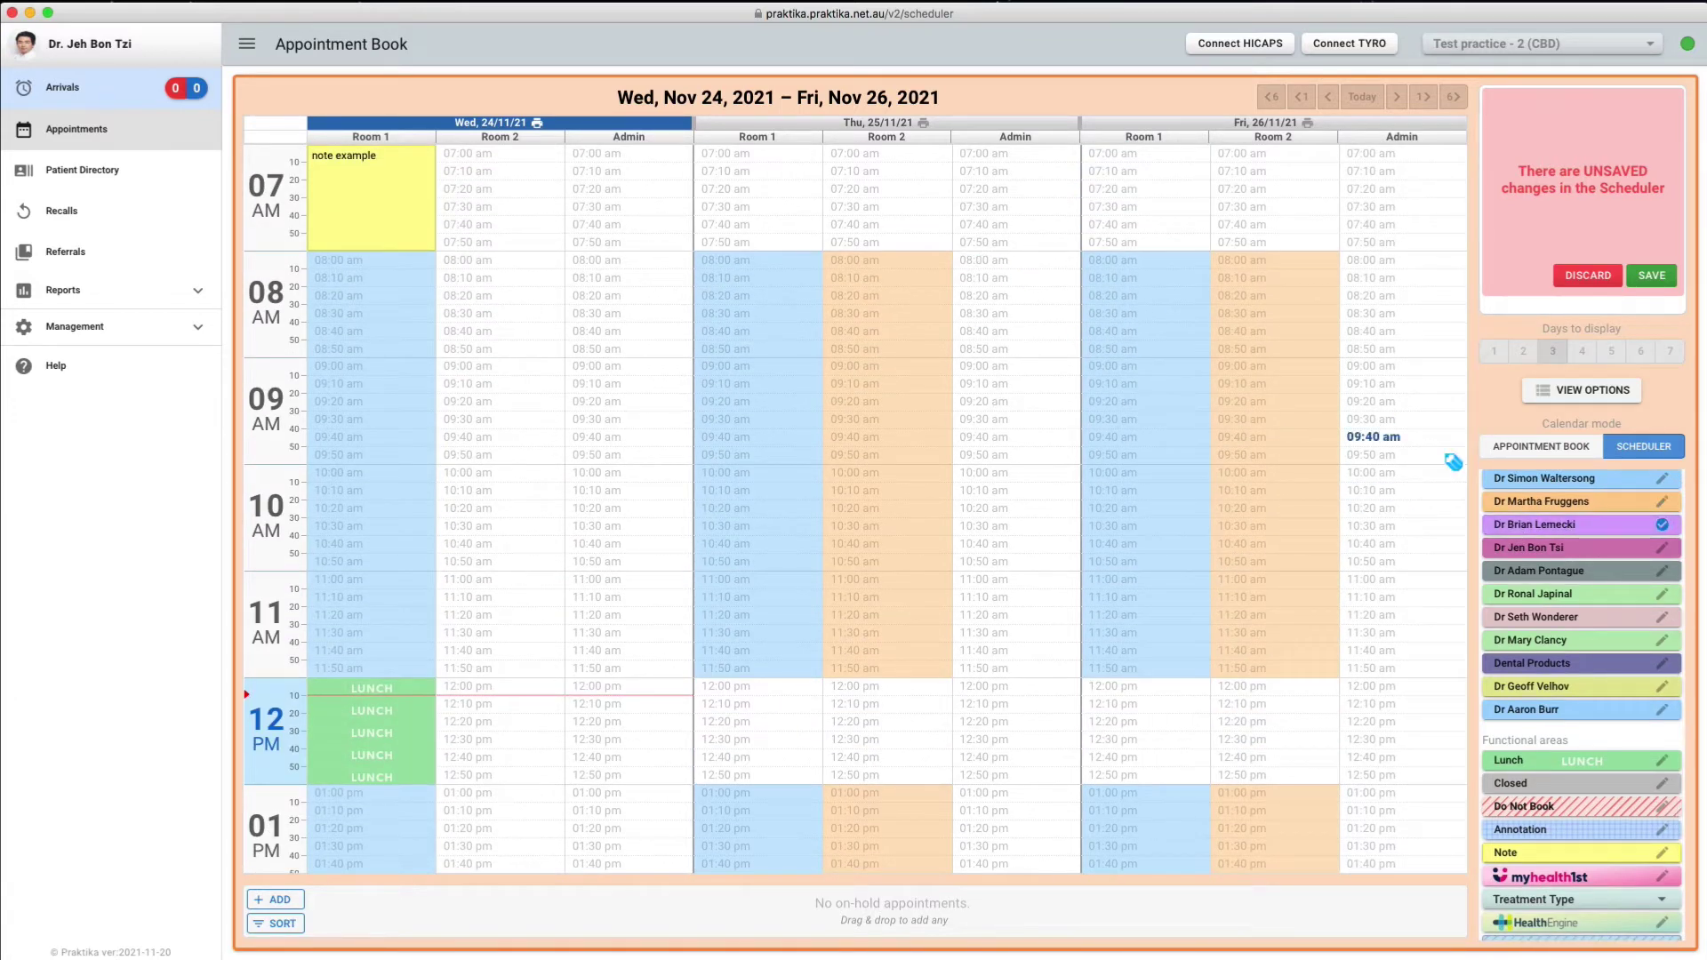
pyautogui.moveTo(1010, 208); pyautogui.dragTo(1032, 605)
pyautogui.moveTo(1374, 201); pyautogui.dragTo(1384, 612)
pyautogui.click(1529, 548)
pyautogui.scroll(-5, 1067, 489)
pyautogui.moveTo(984, 412); pyautogui.dragTo(1018, 812)
pyautogui.click(1539, 571)
pyautogui.moveTo(1373, 351); pyautogui.dragTo(1380, 805)
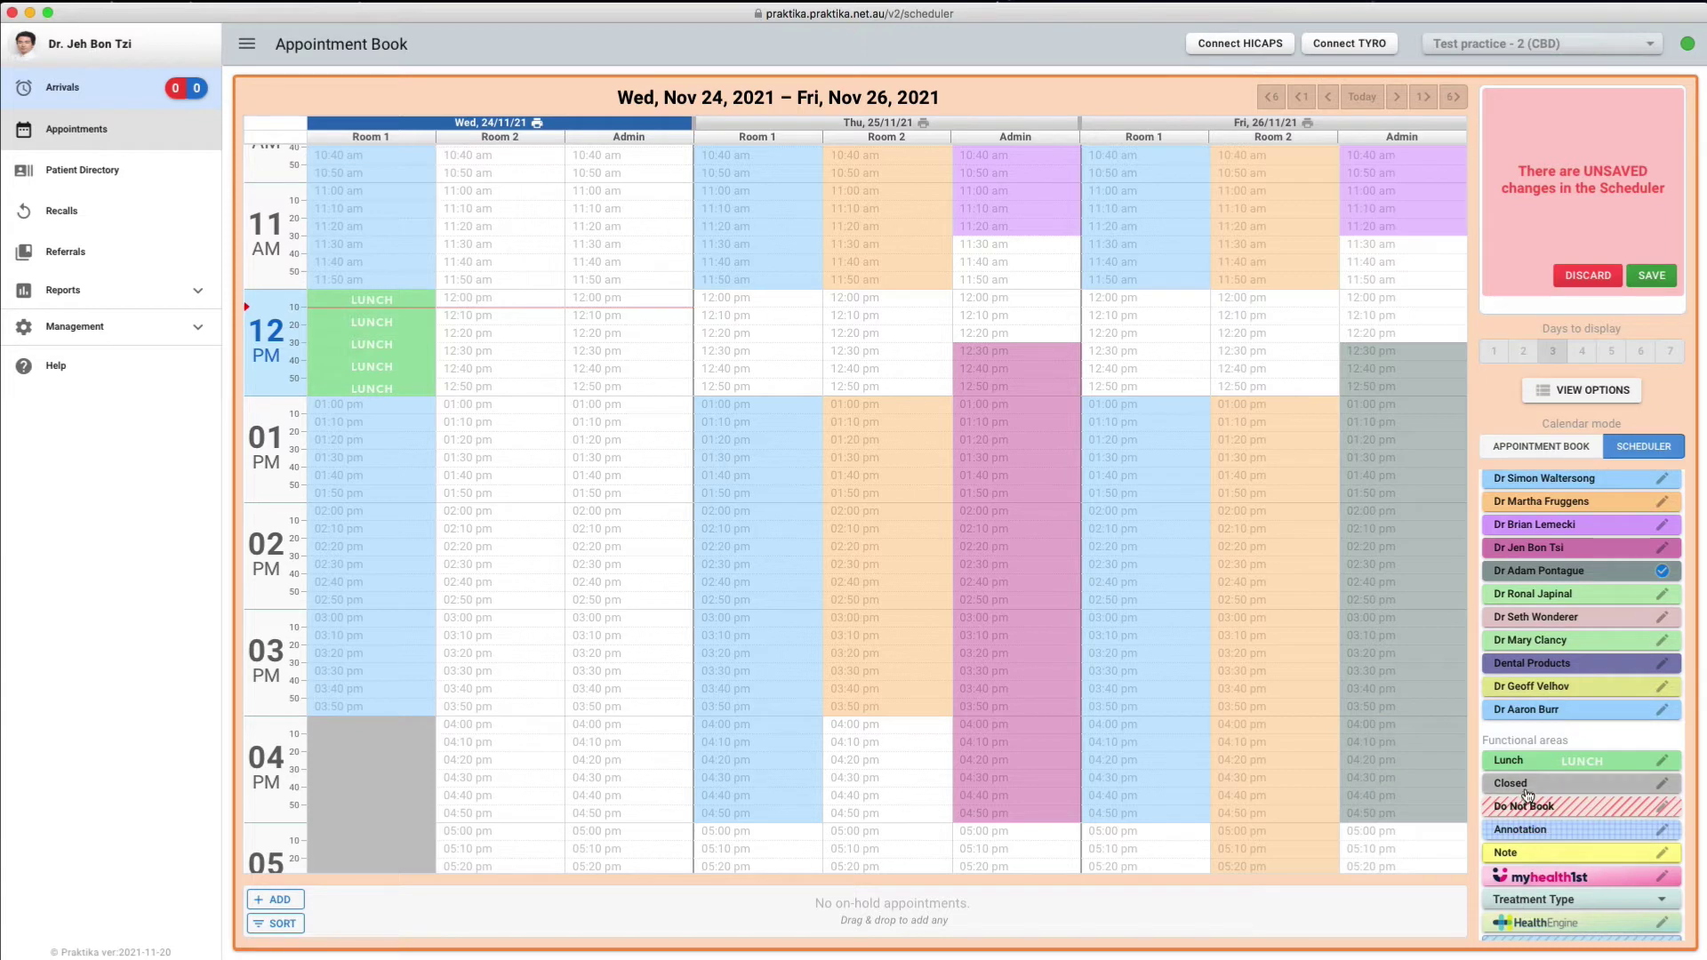
# Paint Lunch blocks over midday in all six Thursday and Friday room columns.
pyautogui.click(1516, 762)
pyautogui.moveTo(760, 305); pyautogui.dragTo(773, 395)
pyautogui.moveTo(870, 302); pyautogui.dragTo(863, 391)
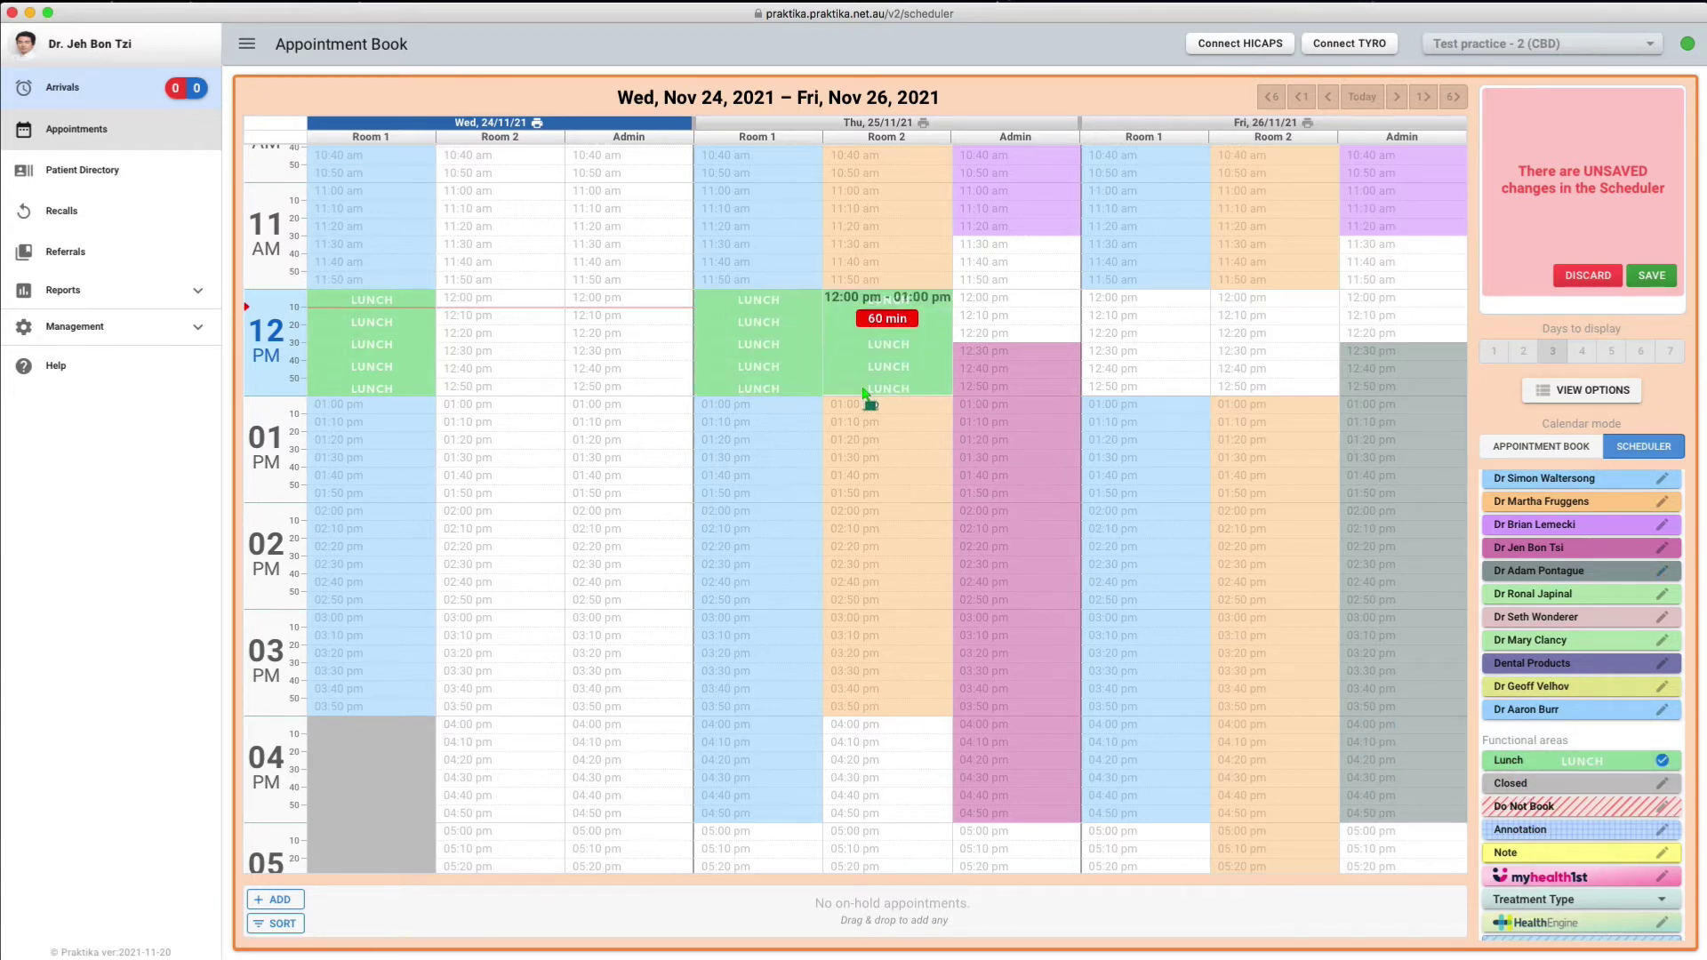
pyautogui.moveTo(977, 248); pyautogui.dragTo(1001, 343)
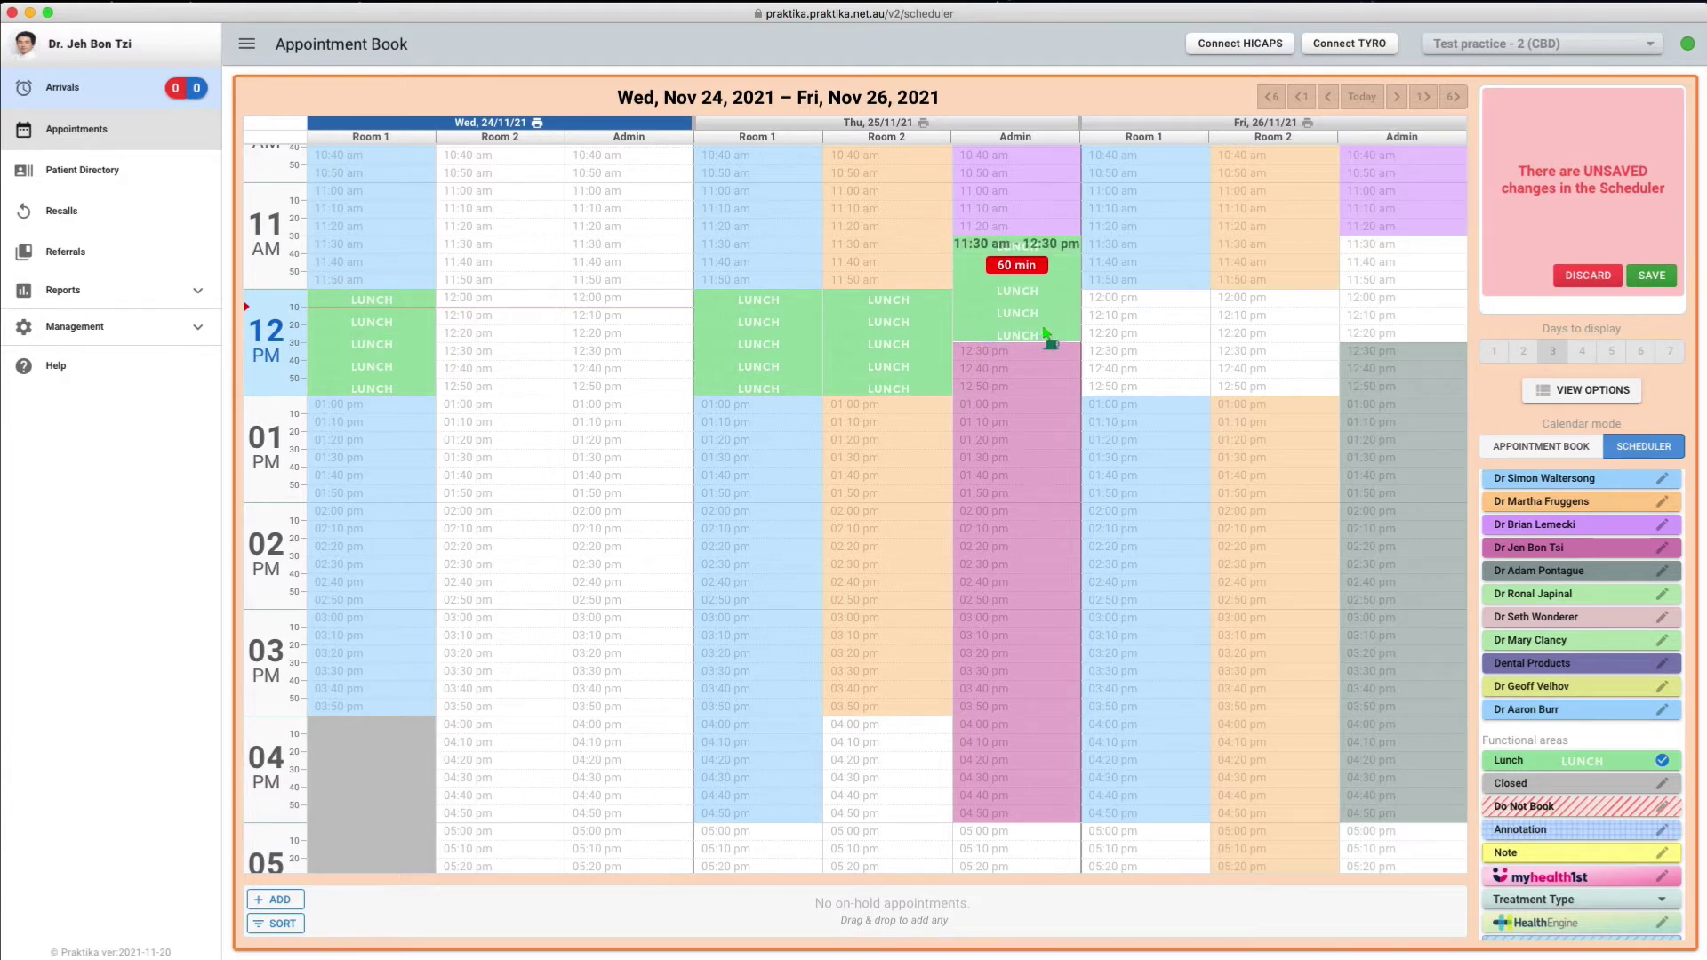
pyautogui.moveTo(1134, 305); pyautogui.dragTo(1147, 396)
pyautogui.moveTo(1263, 309); pyautogui.dragTo(1267, 396)
pyautogui.moveTo(1374, 247); pyautogui.dragTo(1375, 343)
# Save the lunch breaks and other scheduler changes.
pyautogui.scroll(3, 1402, 392)
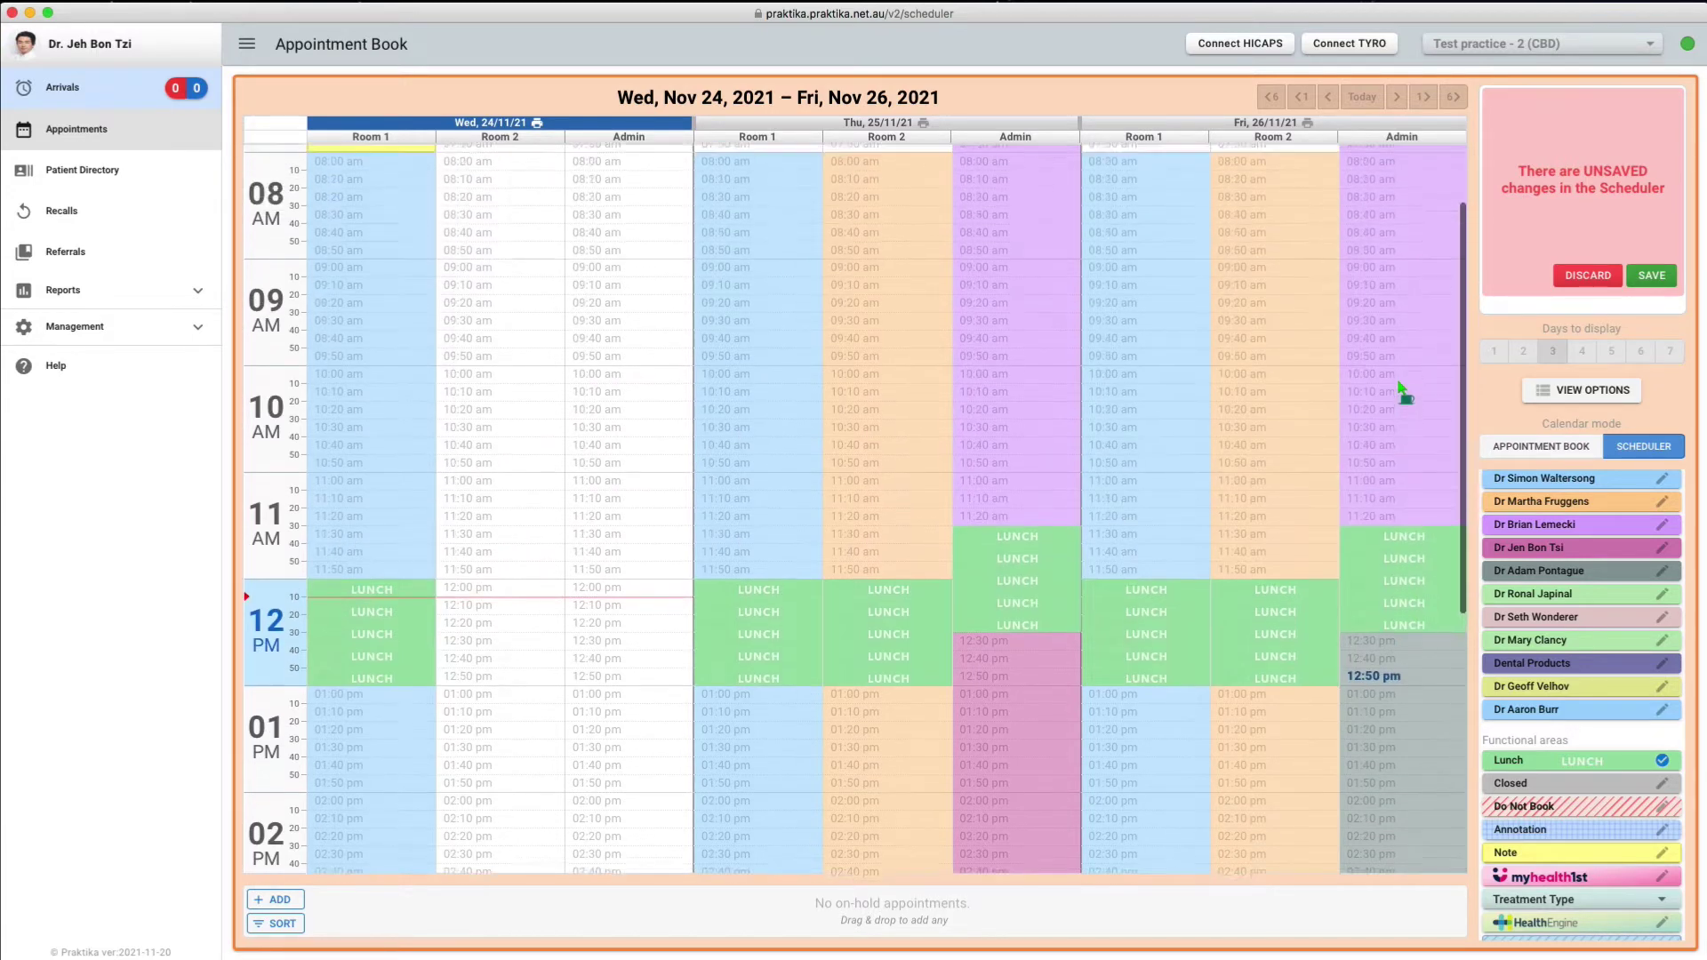
pyautogui.scroll(2, 1401, 389)
pyautogui.click(1656, 278)
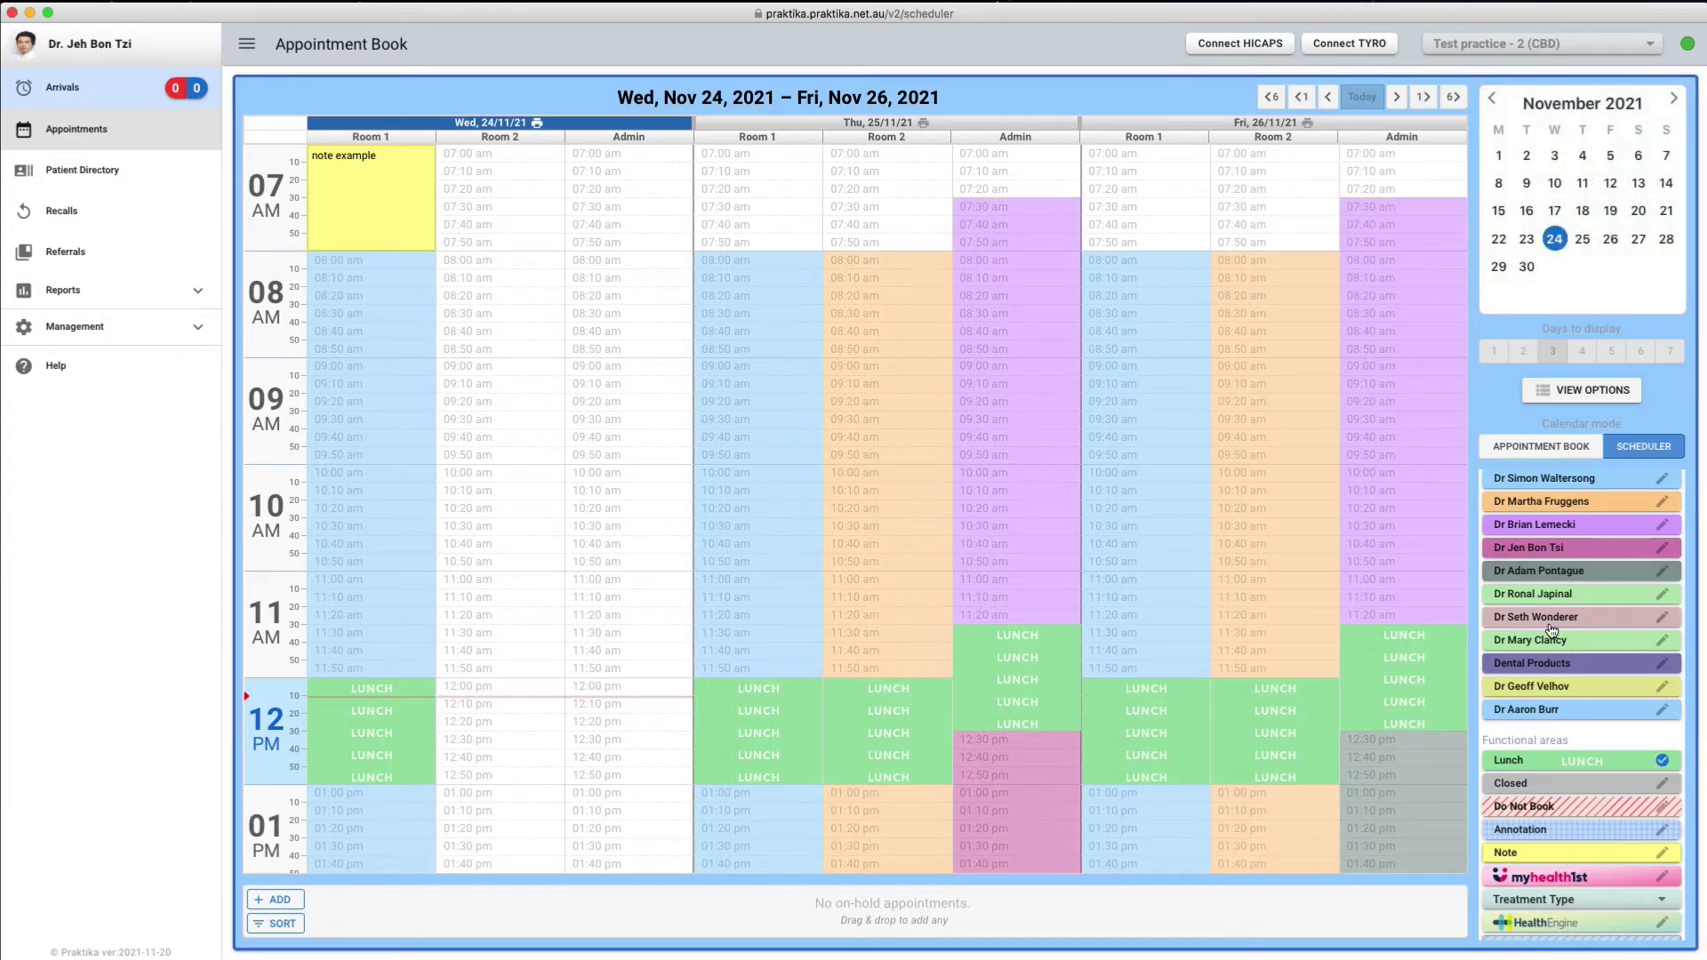
pyautogui.scroll(-3, 1551, 631)
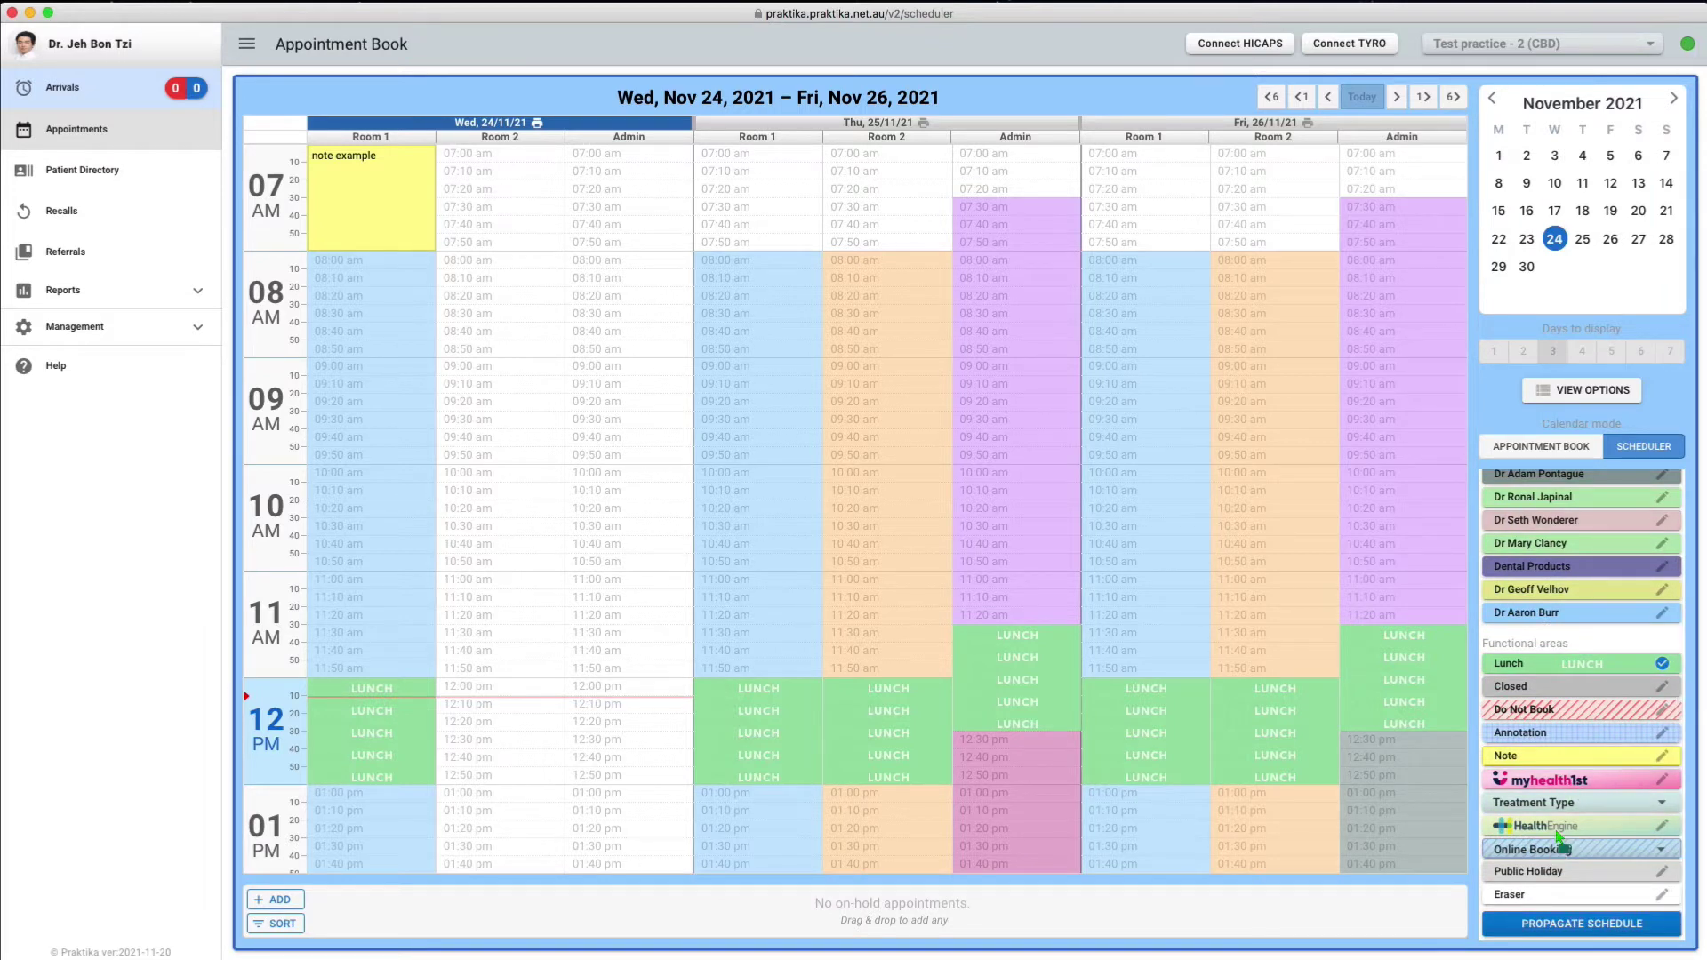
# Block Friday Room 1 from 10:00 to 11:00 as Do Not Book labelled 'Report Writing' and save.
pyautogui.click(1530, 710)
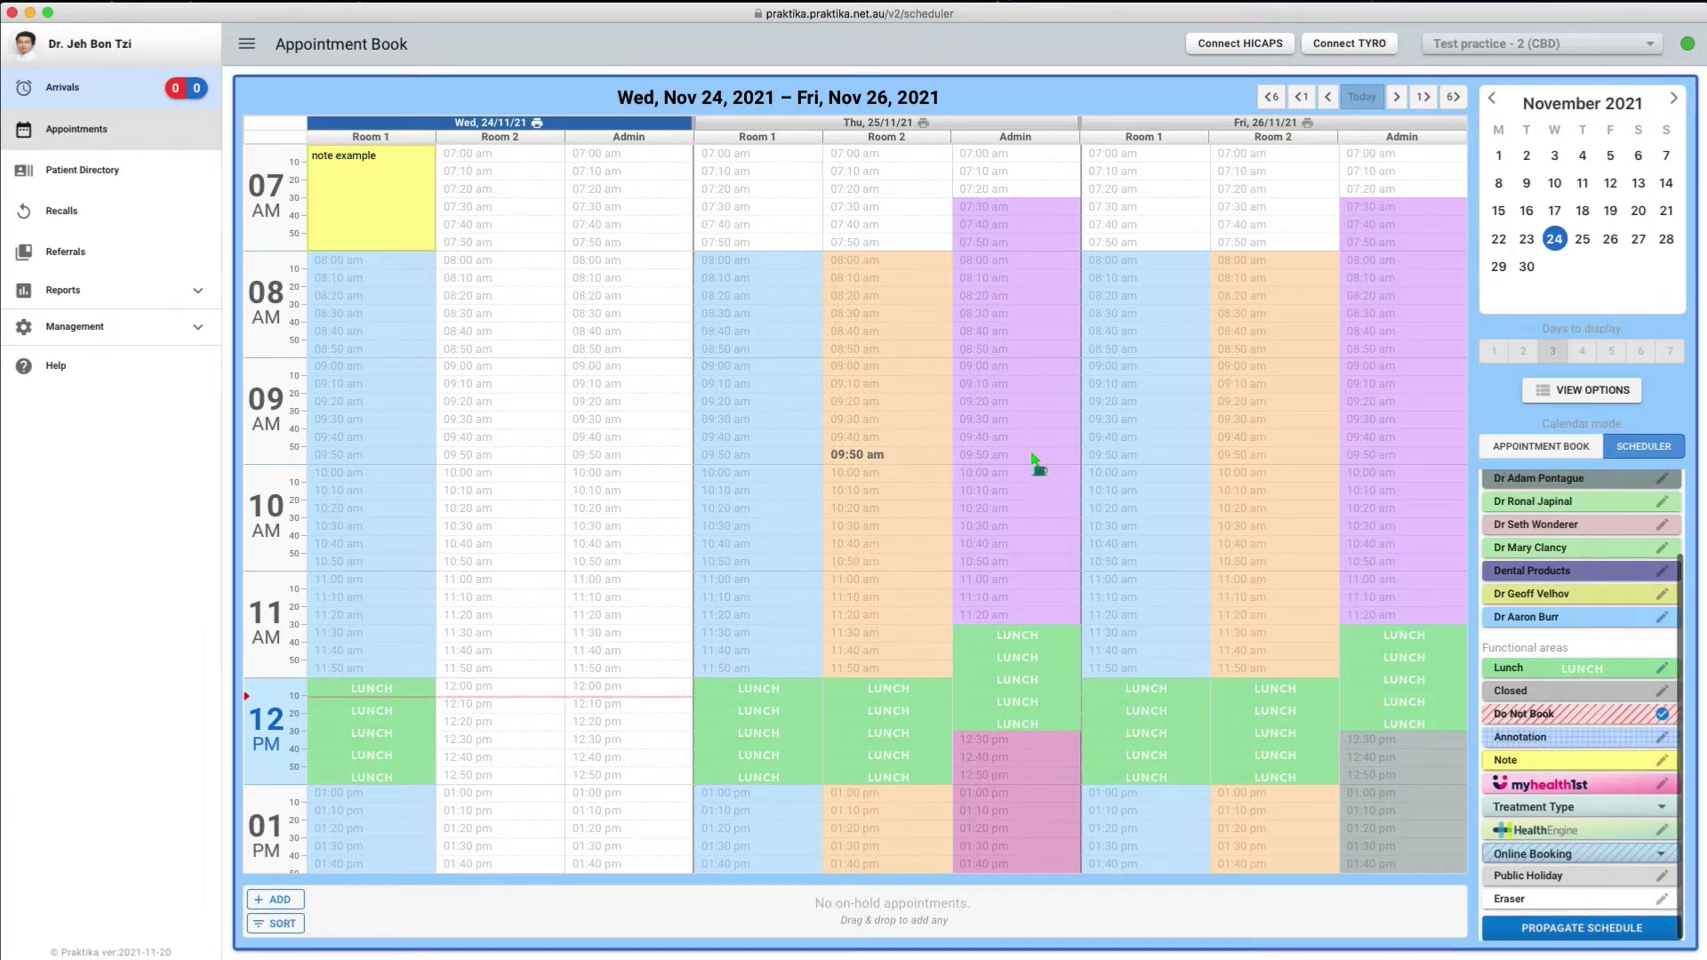
pyautogui.moveTo(1133, 481); pyautogui.dragTo(1136, 573)
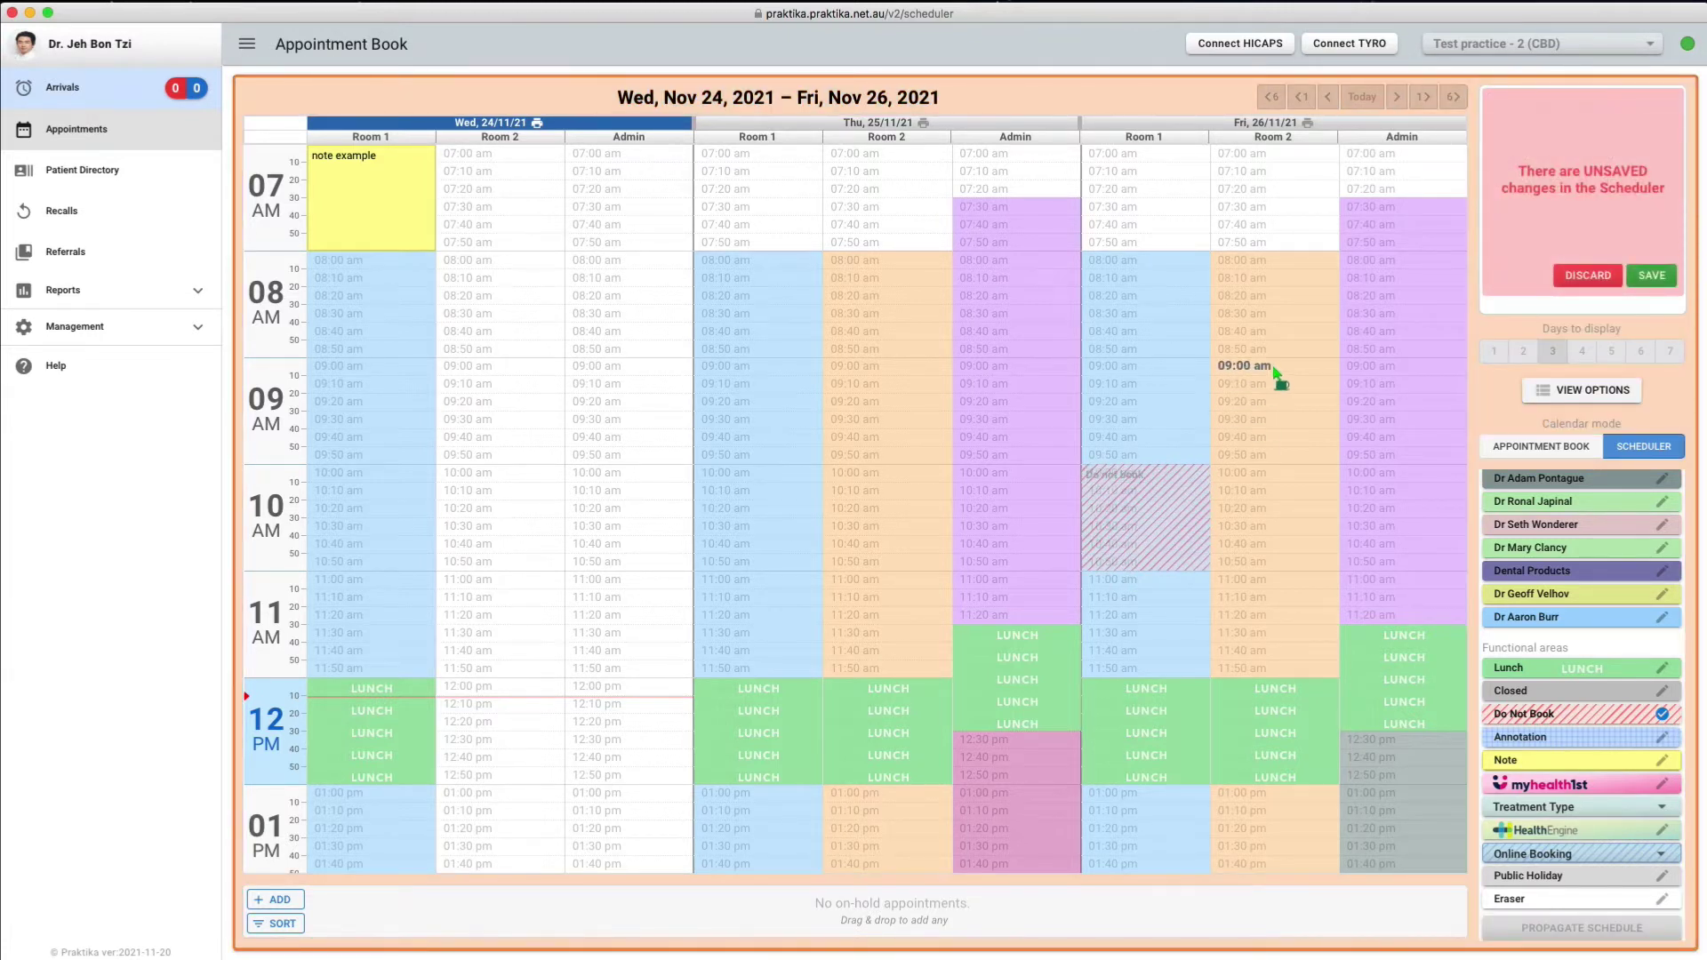
pyautogui.click(1092, 474)
pyautogui.write('Report Writing')
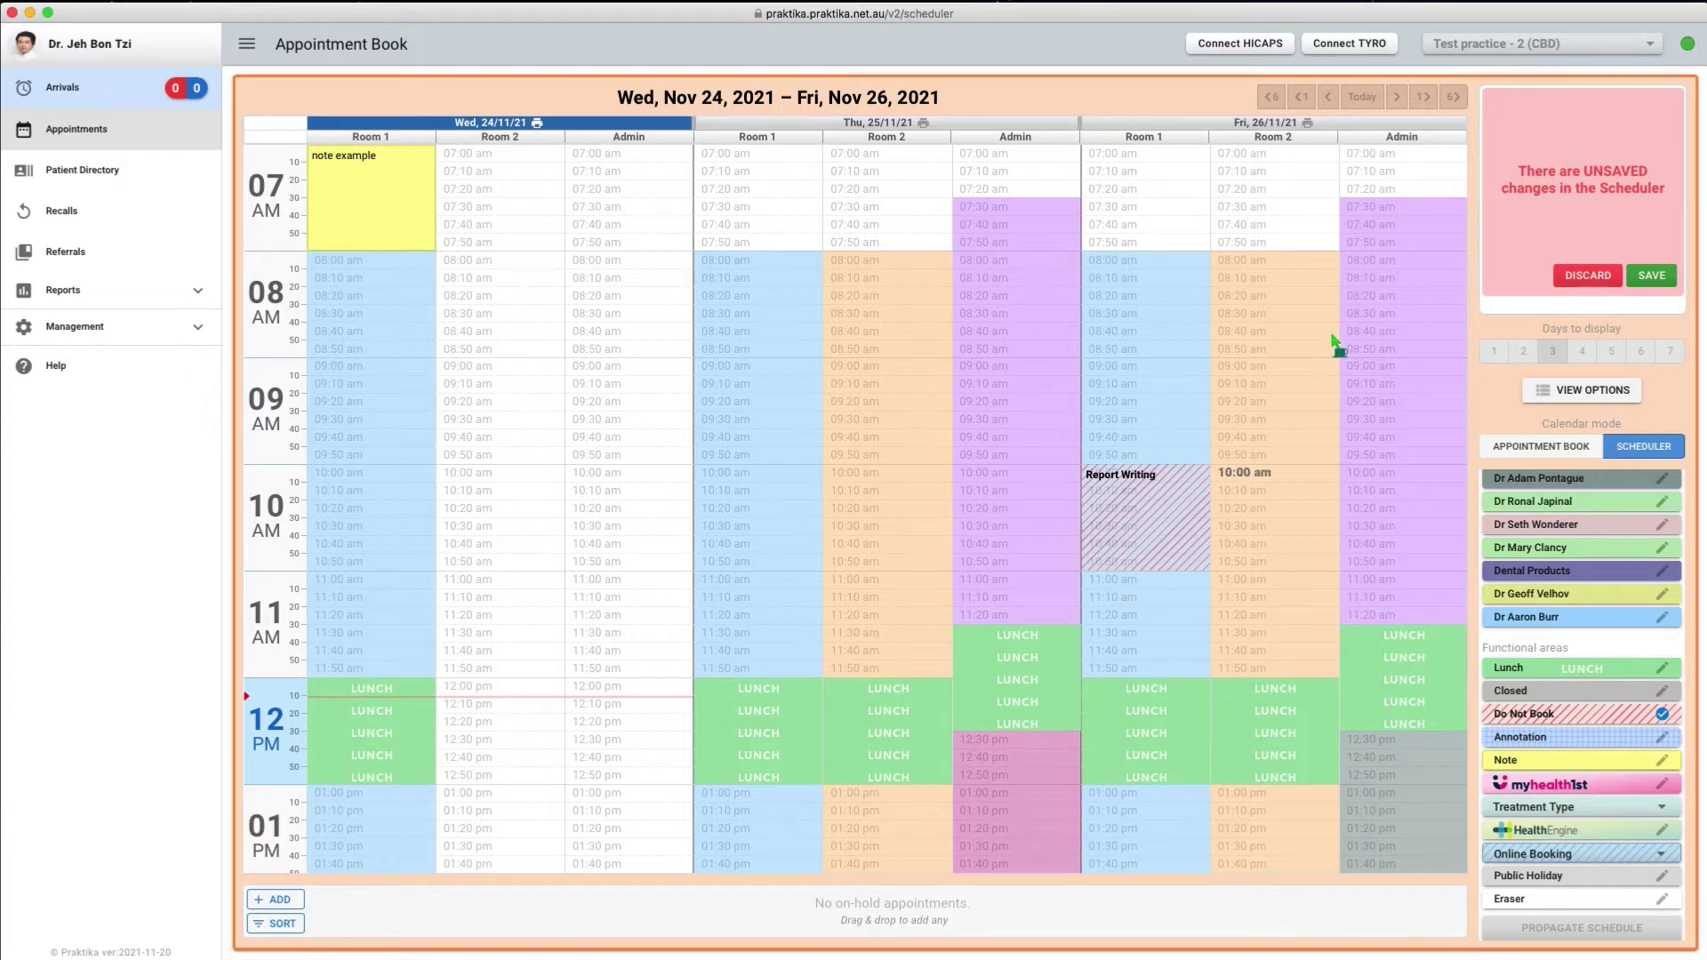
pyautogui.click(1649, 277)
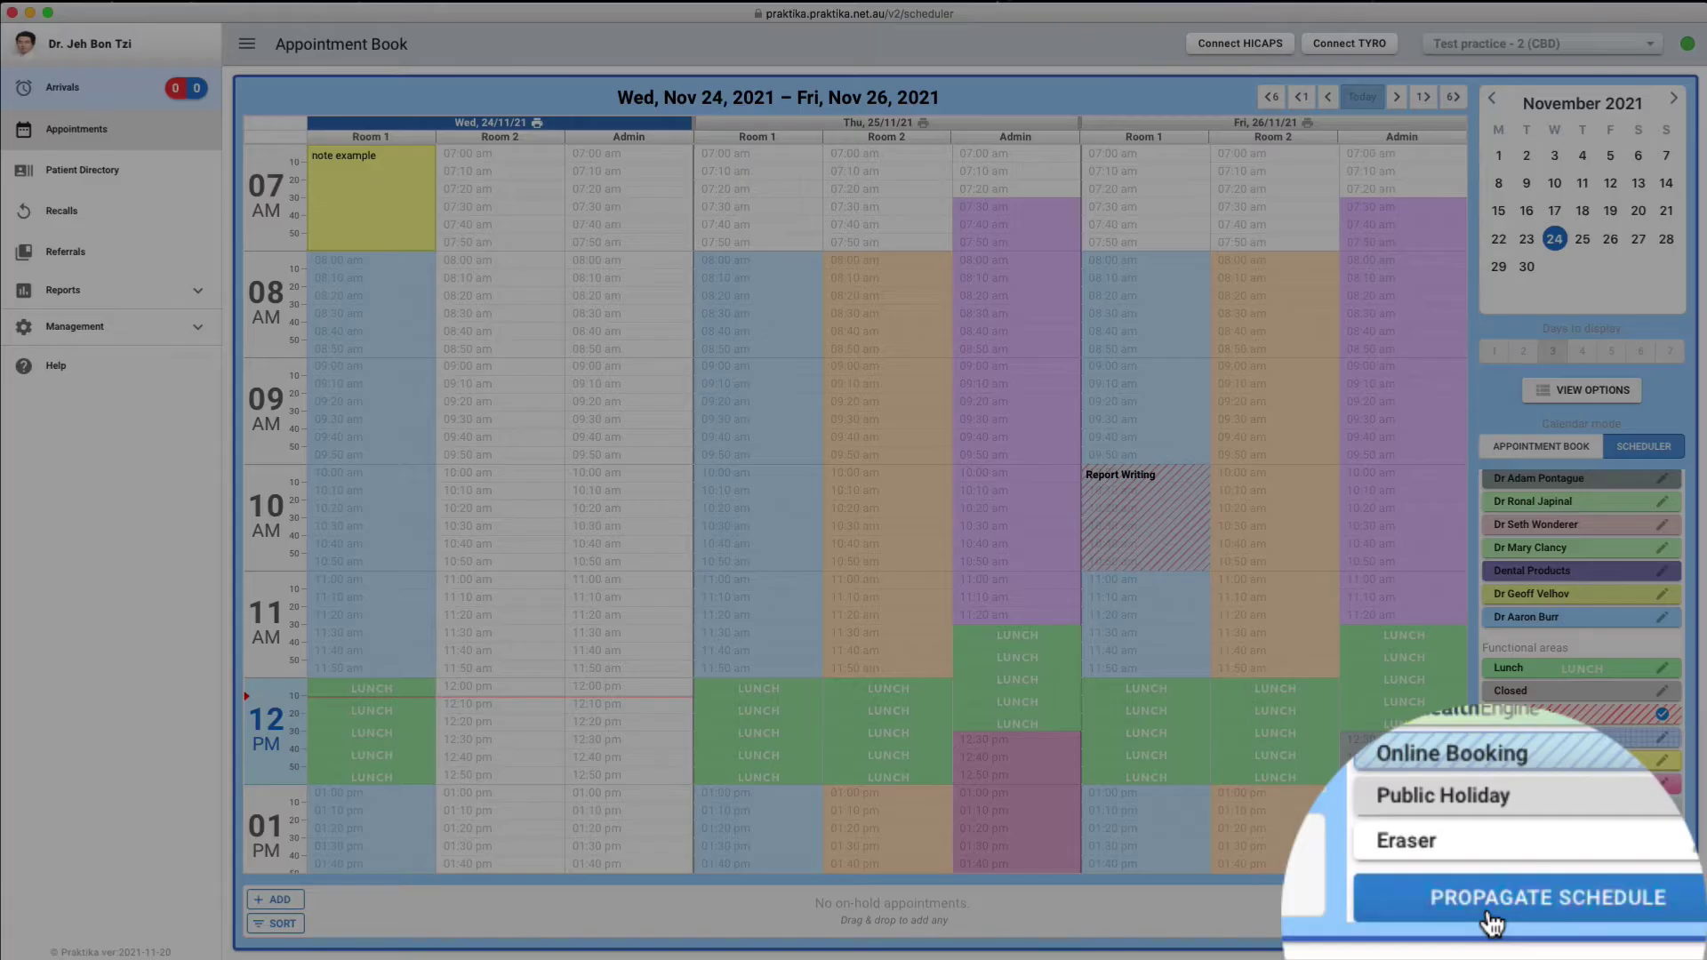
# Propagate the Wednesday–Friday schedule, notes included, across the next 16 weeks.
pyautogui.click(1492, 924)
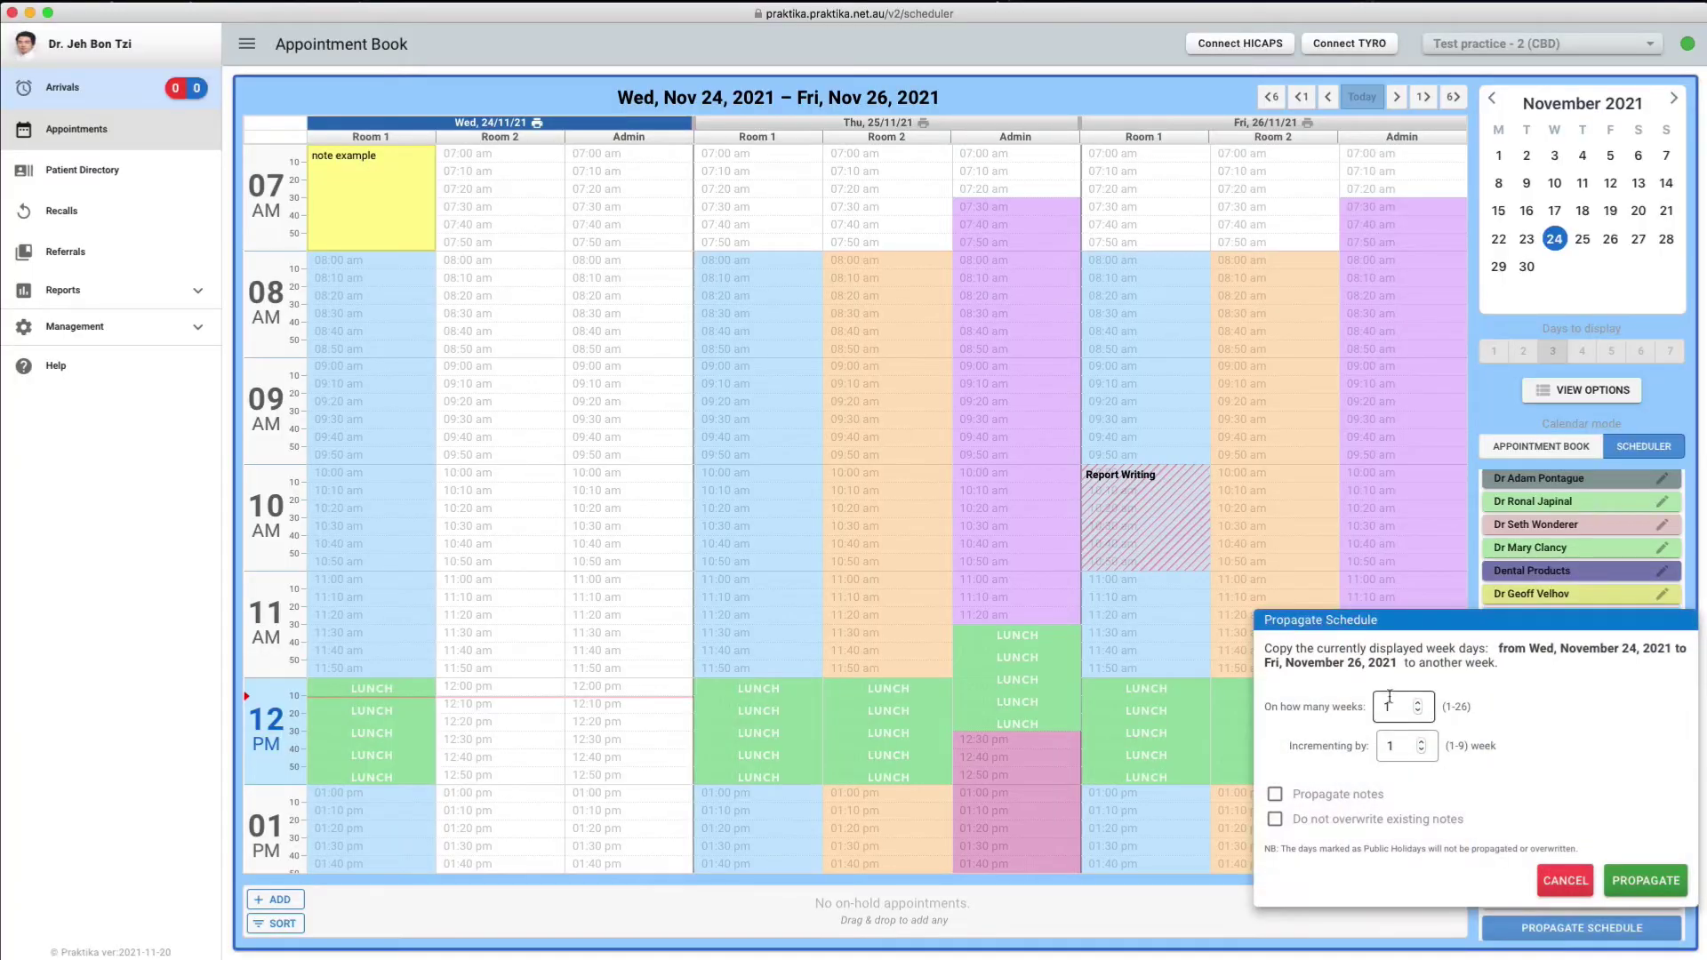
pyautogui.click(1417, 704)
pyautogui.click(1417, 703)
pyautogui.click(1417, 704)
pyautogui.click(1417, 703)
pyautogui.click(1417, 703)
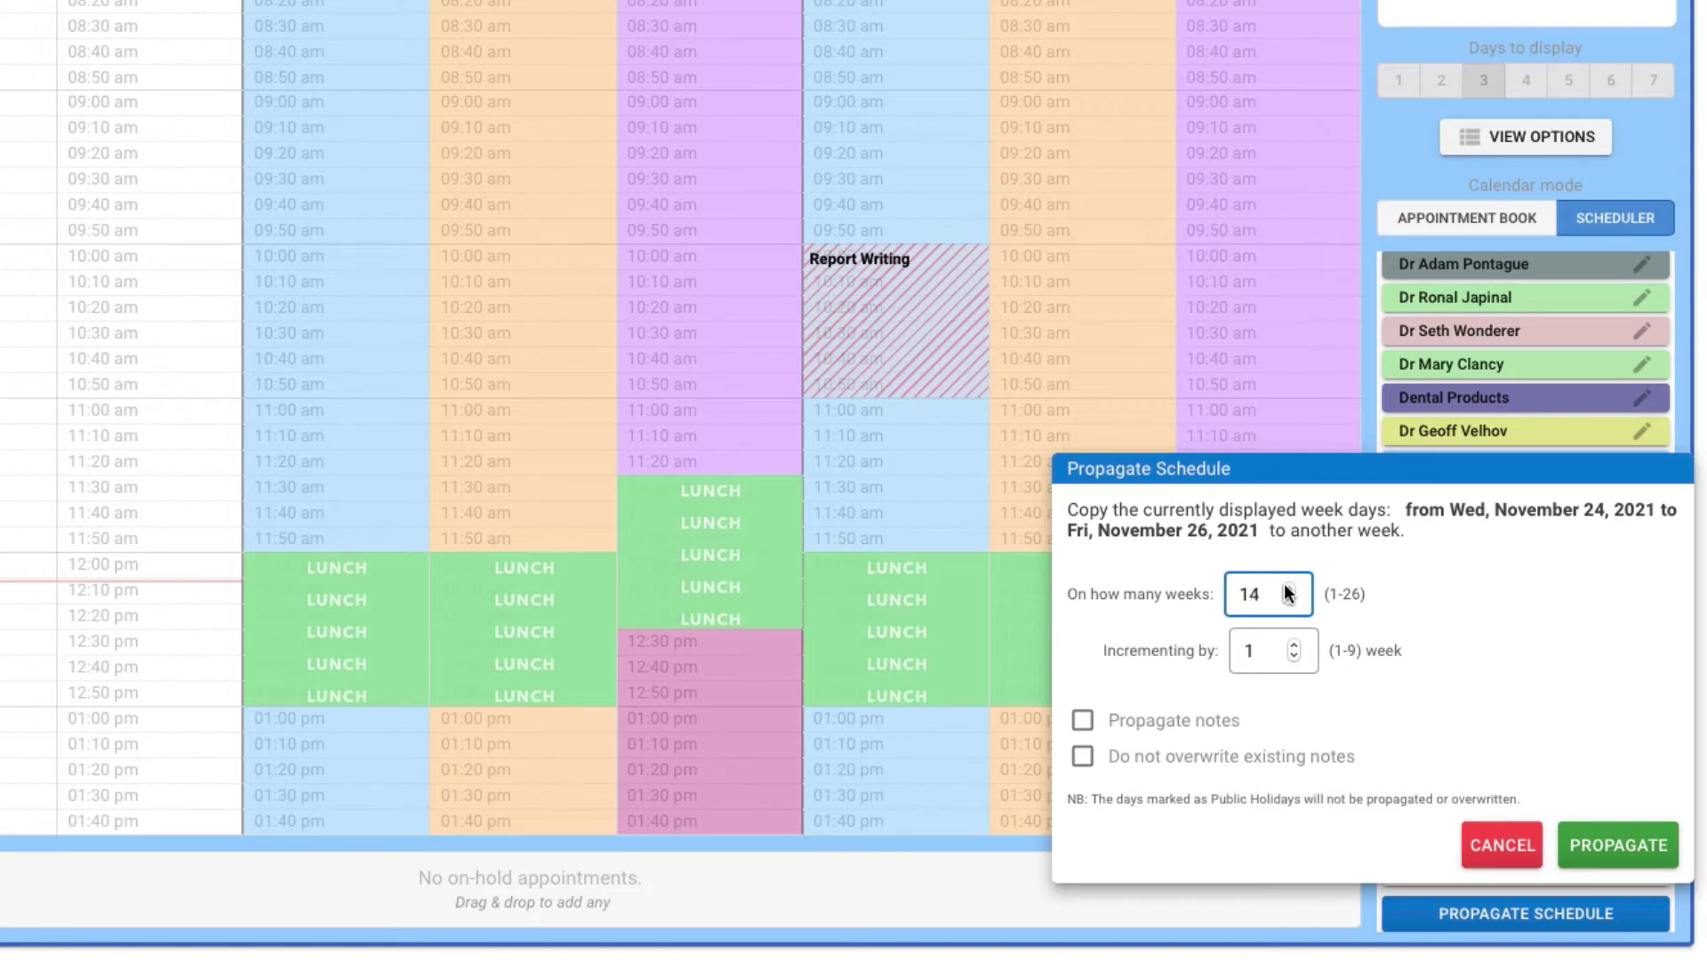
pyautogui.click(1082, 722)
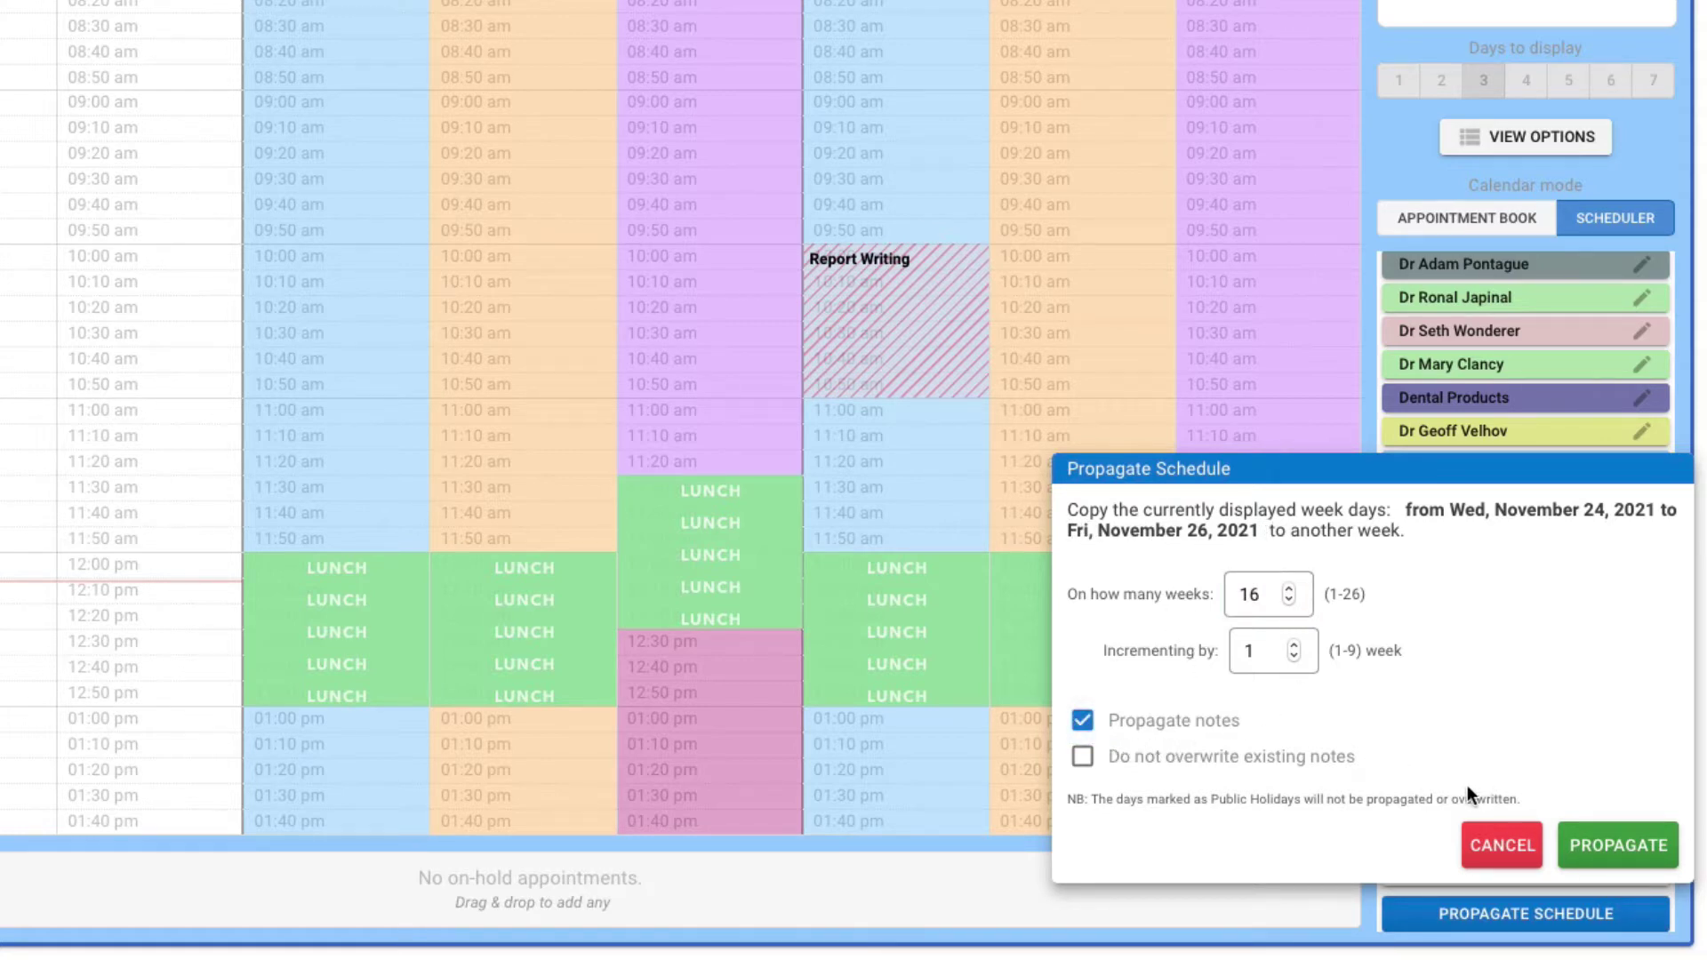
pyautogui.click(1616, 854)
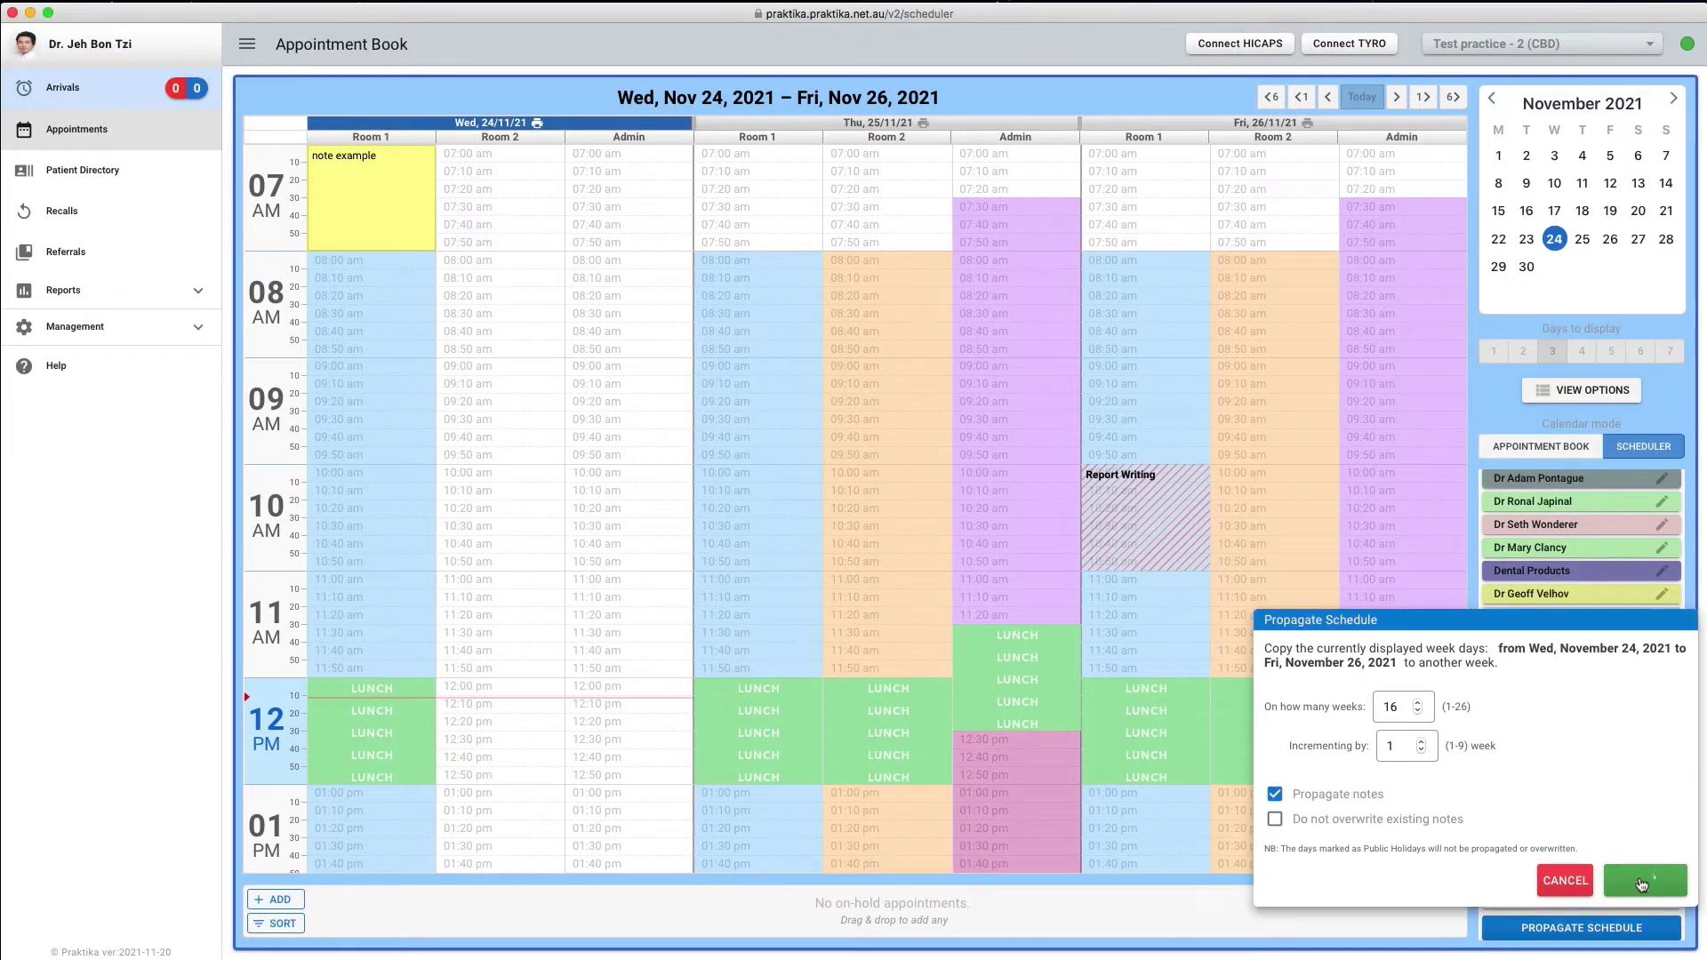
pyautogui.click(1639, 936)
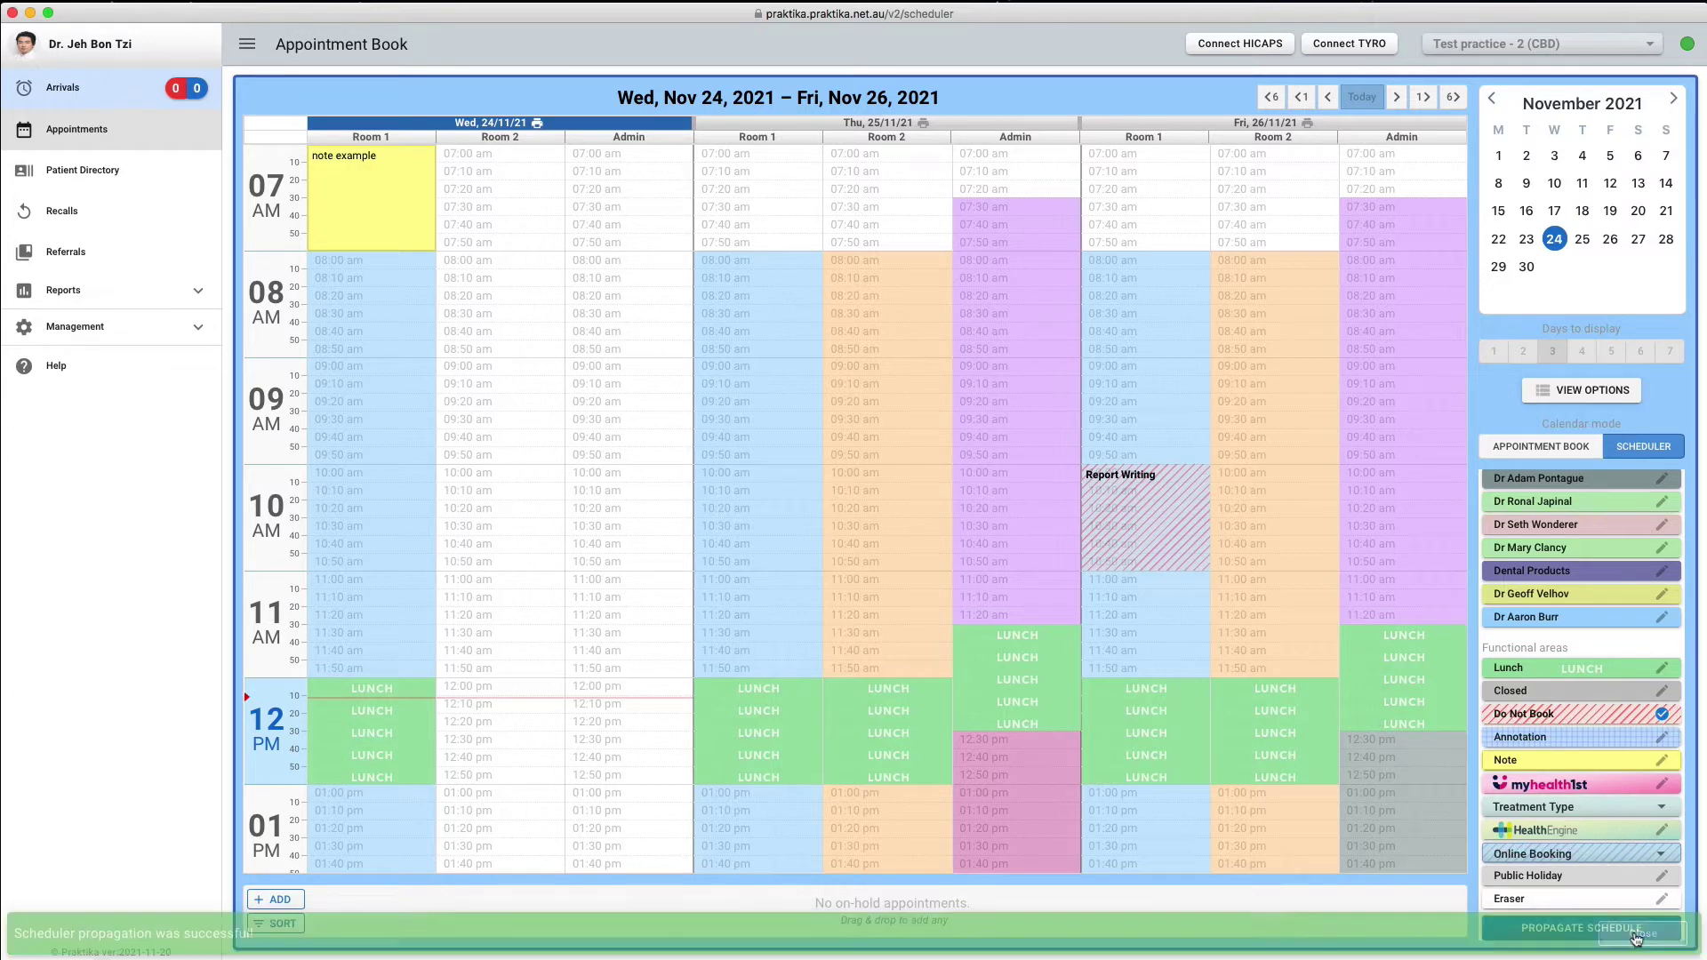
pyautogui.click(1590, 449)
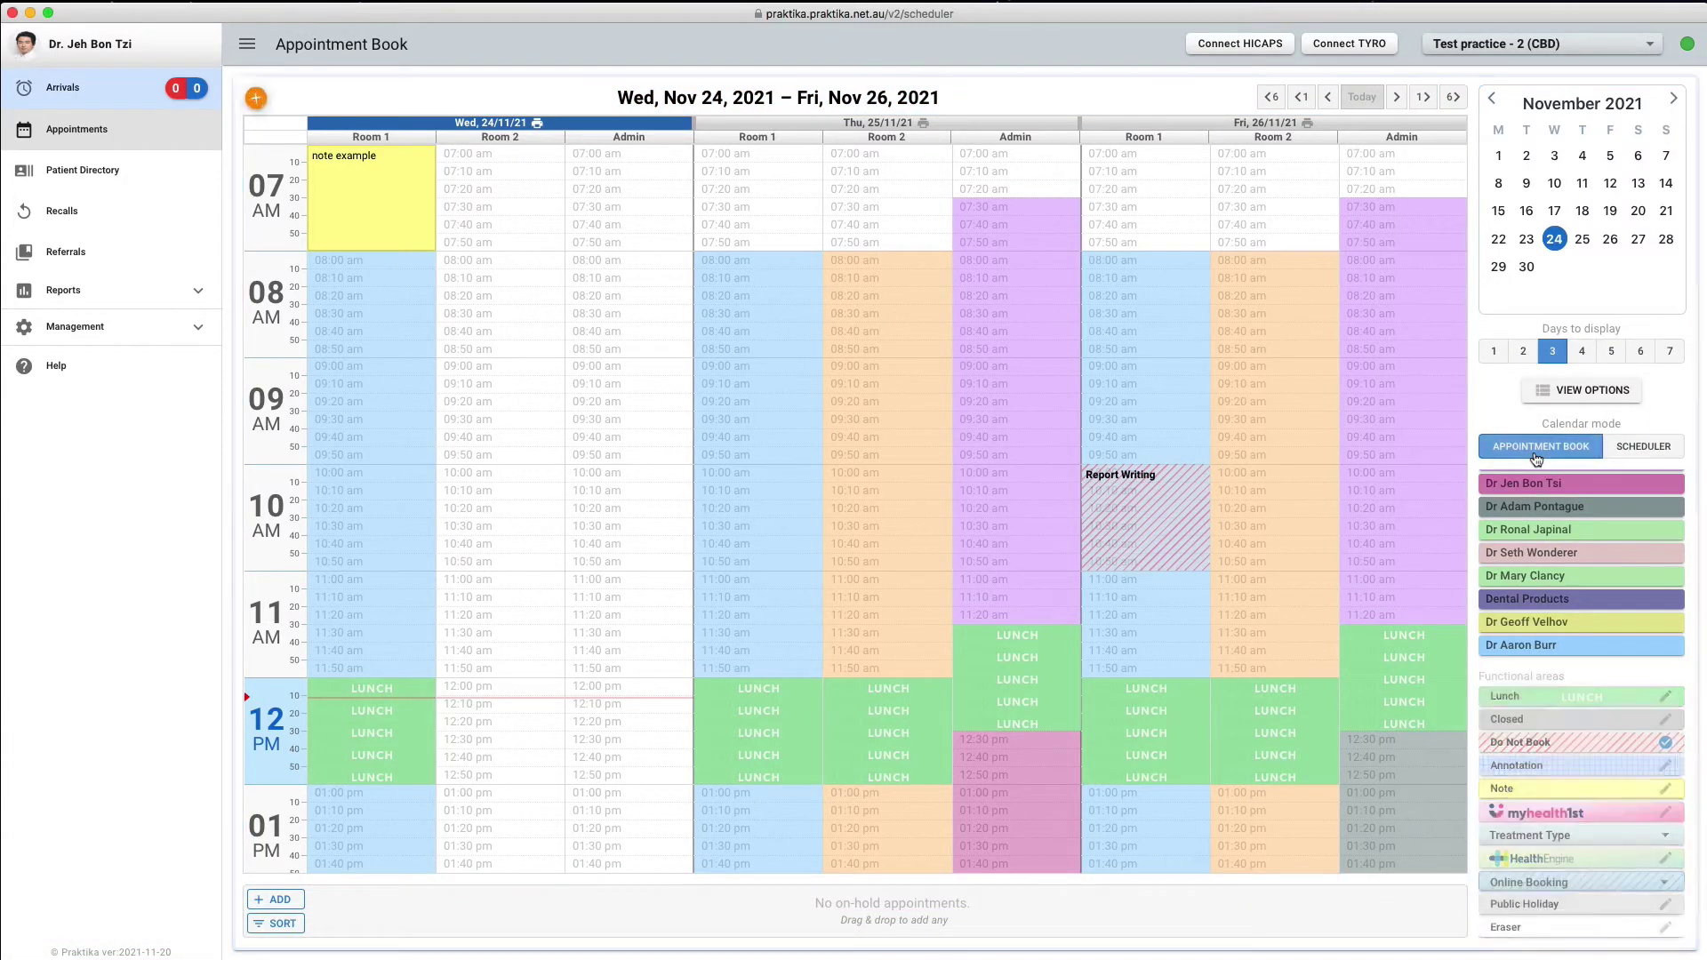
pyautogui.click(1674, 99)
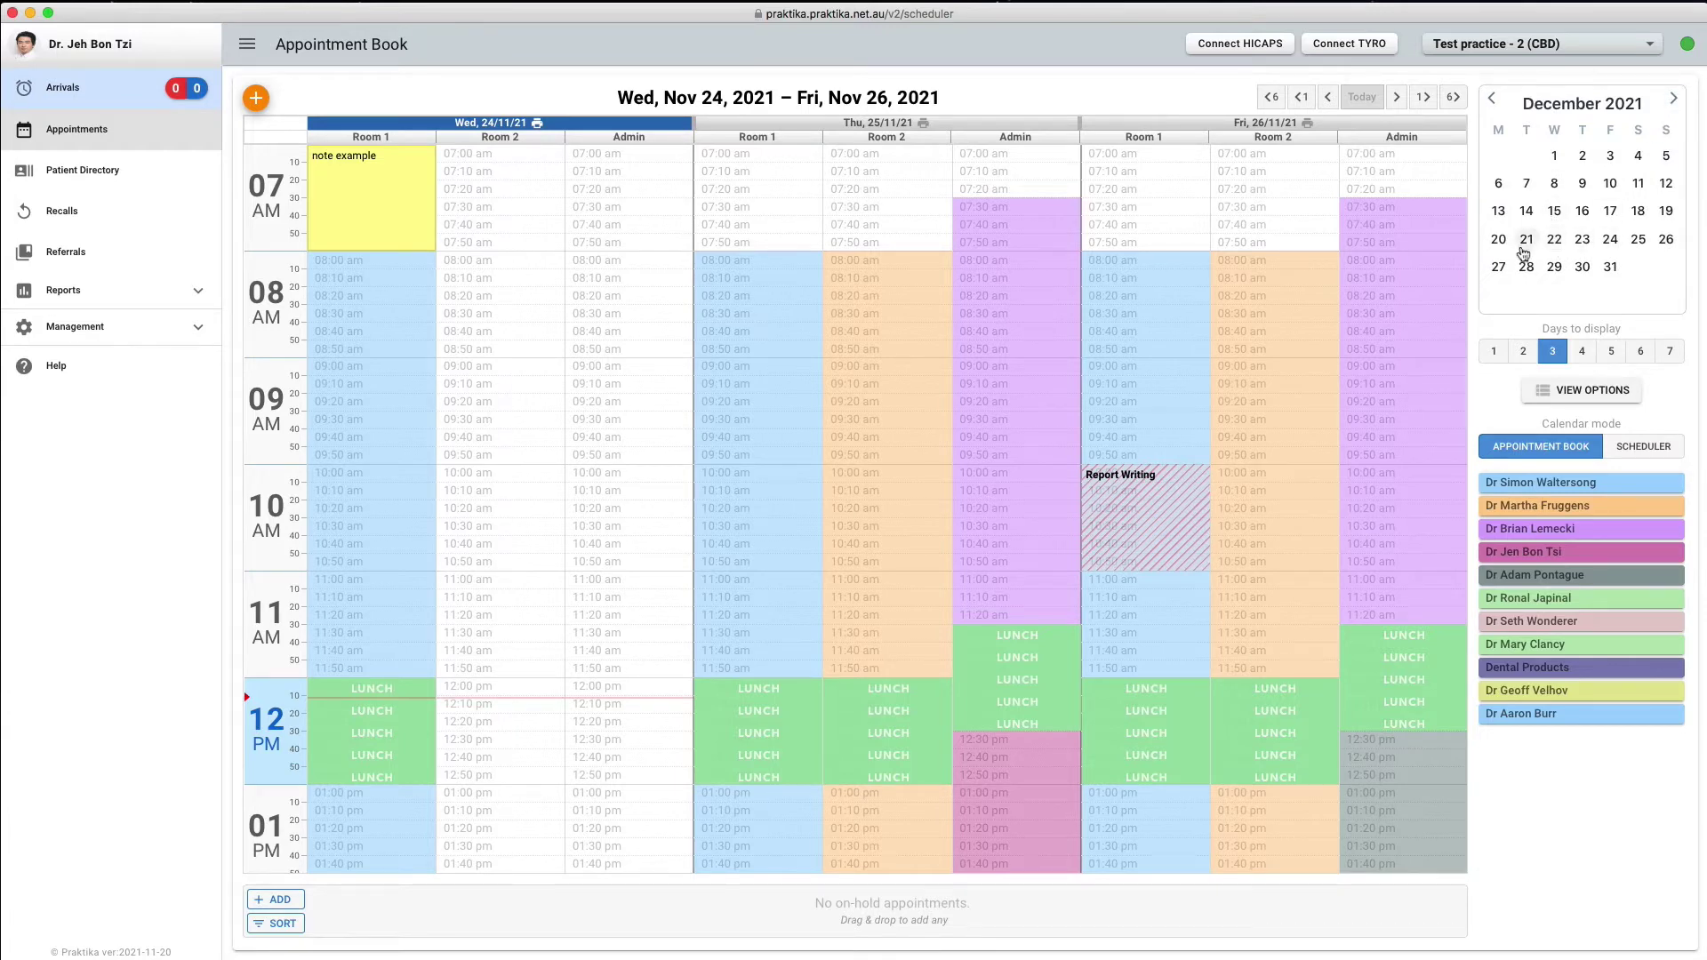
pyautogui.click(1524, 242)
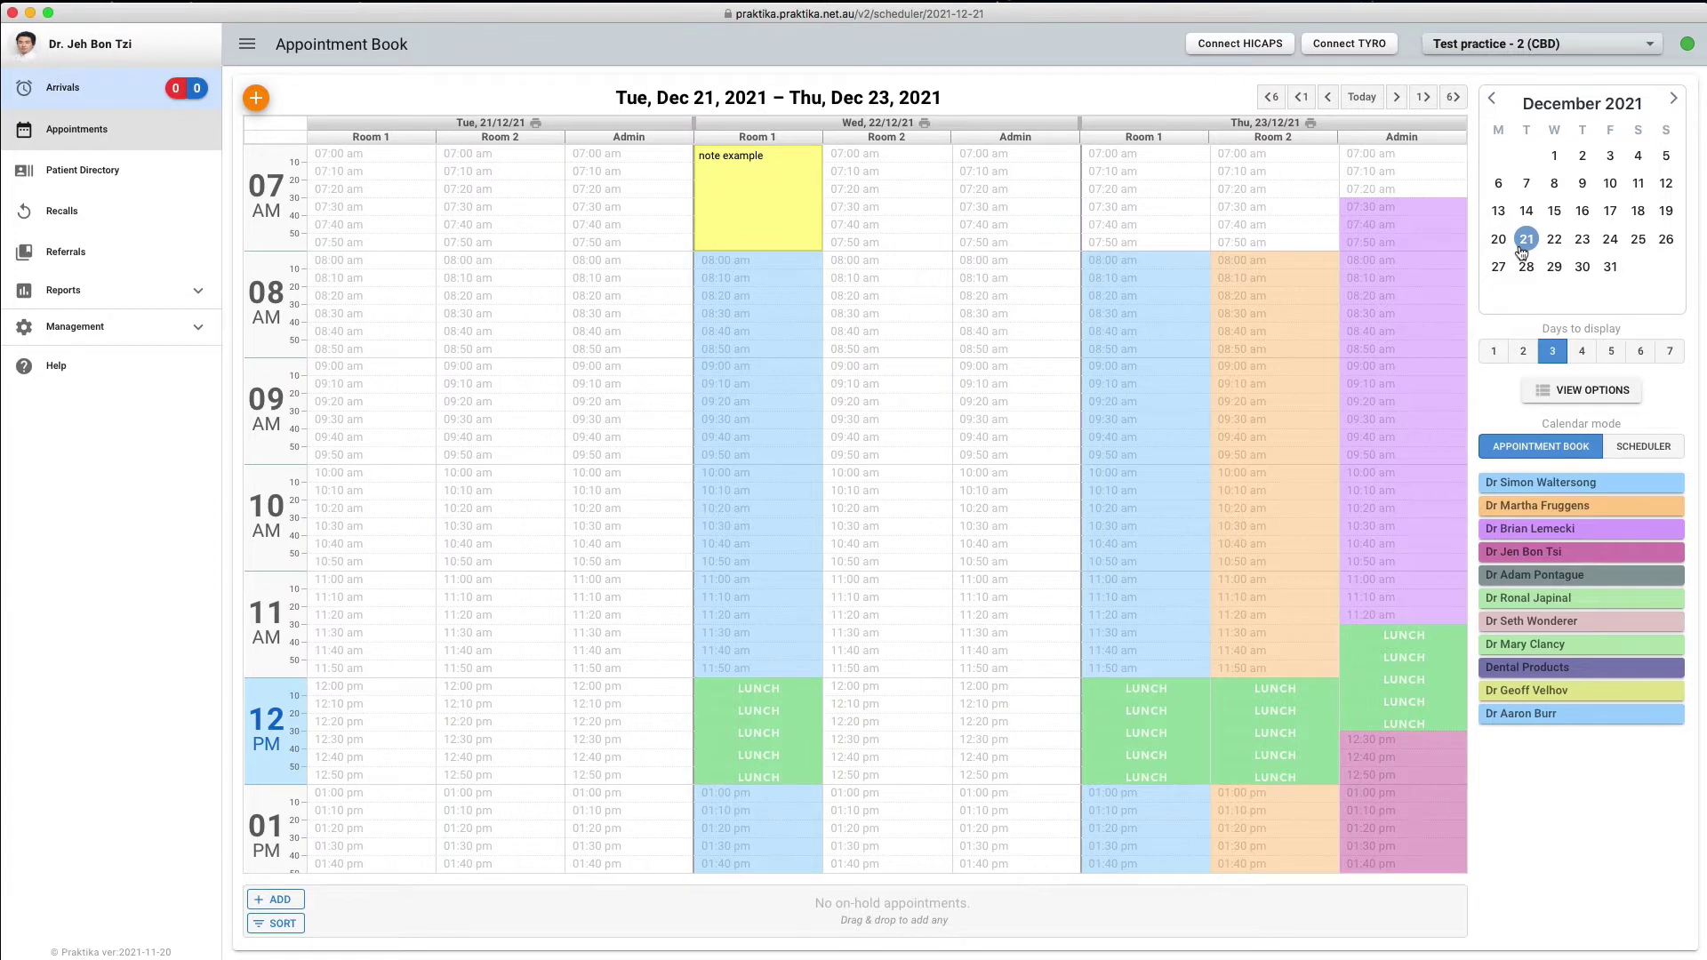
pyautogui.click(1555, 242)
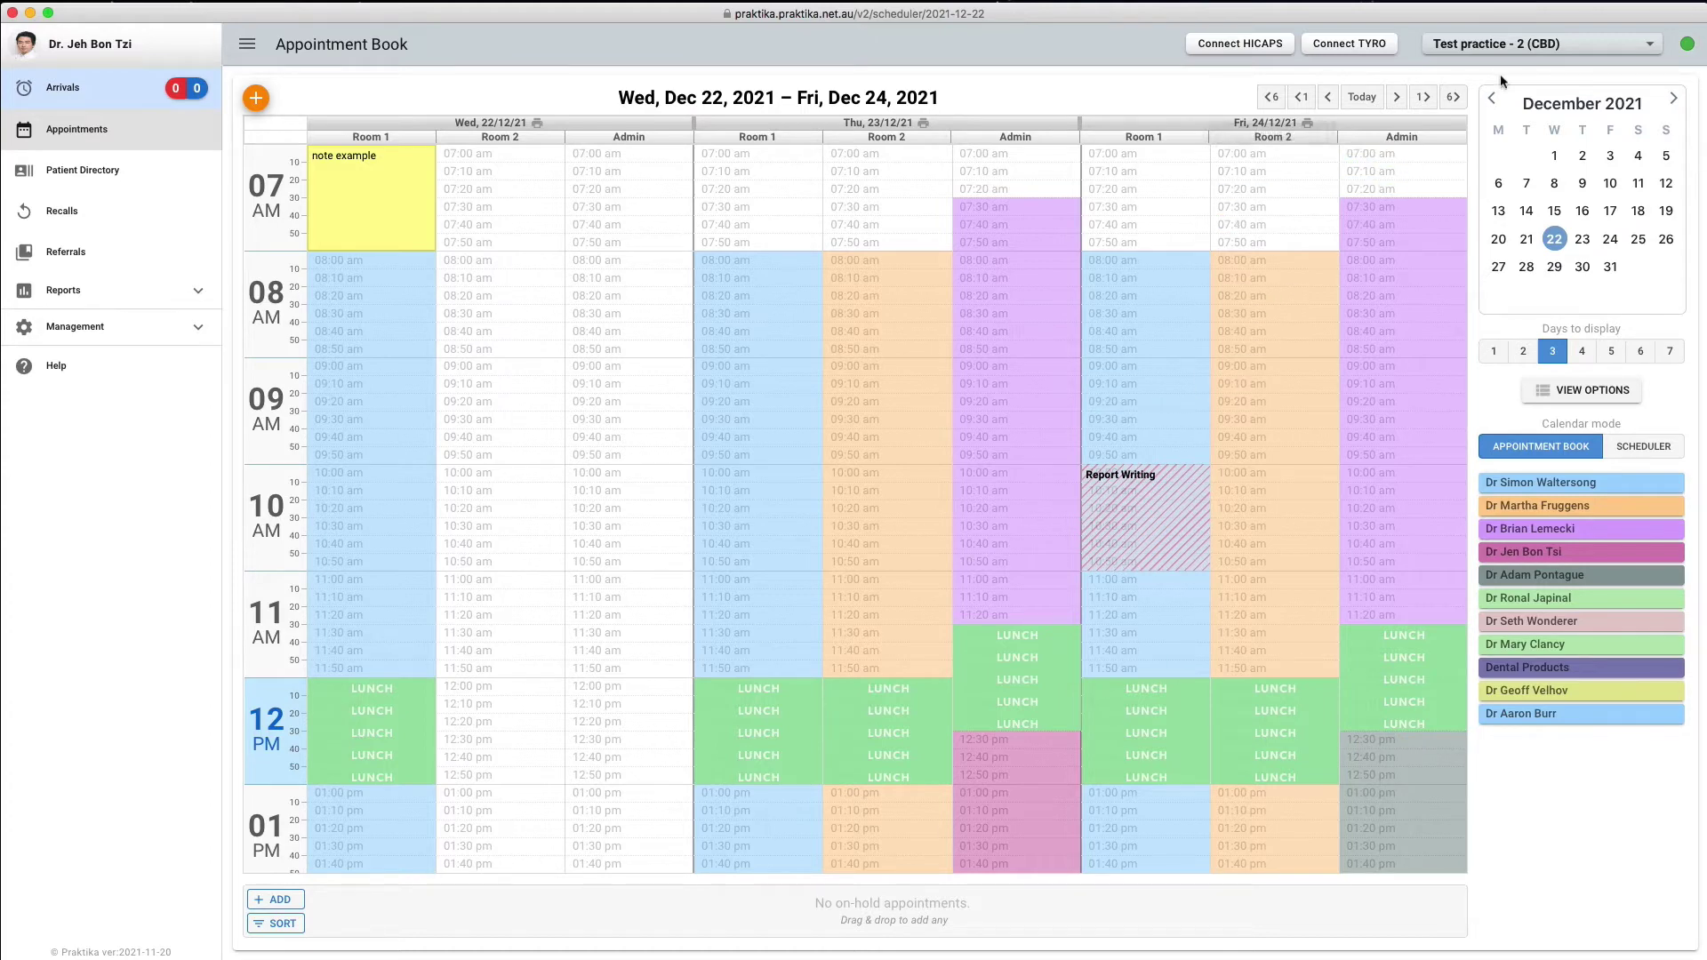
pyautogui.click(1362, 98)
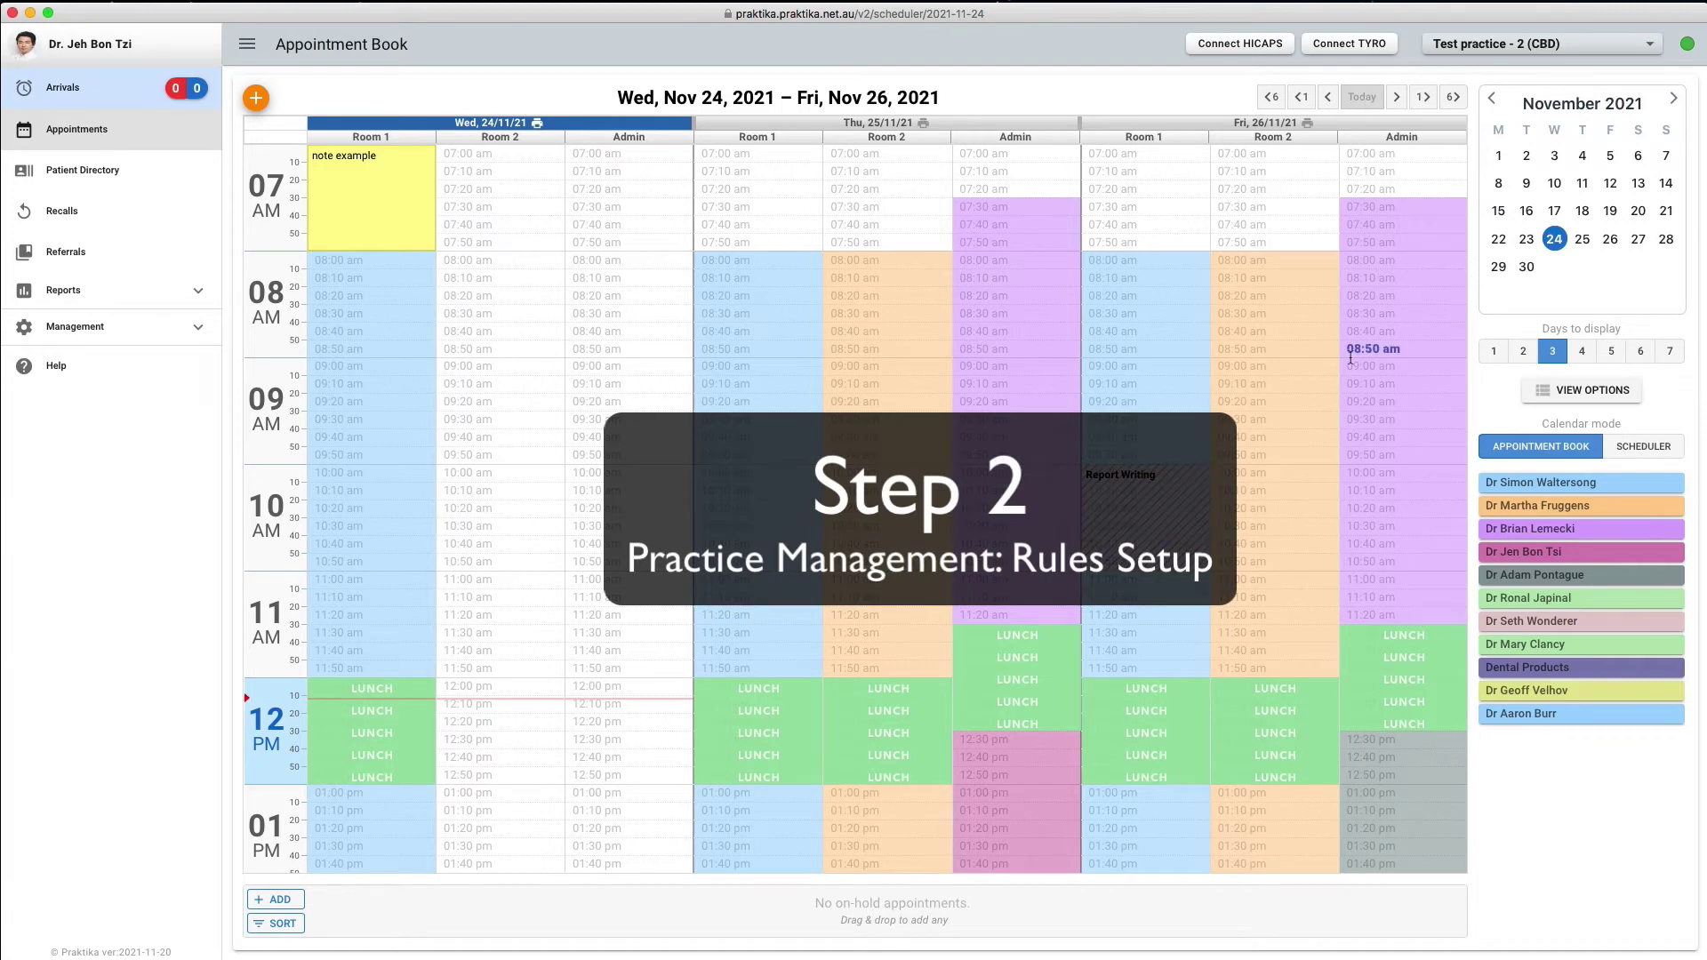
pyautogui.scroll(-5, 1351, 355)
# Go to Management > Online Booking in the sidebar.
pyautogui.scroll(3, 1350, 358)
pyautogui.scroll(2, 1351, 358)
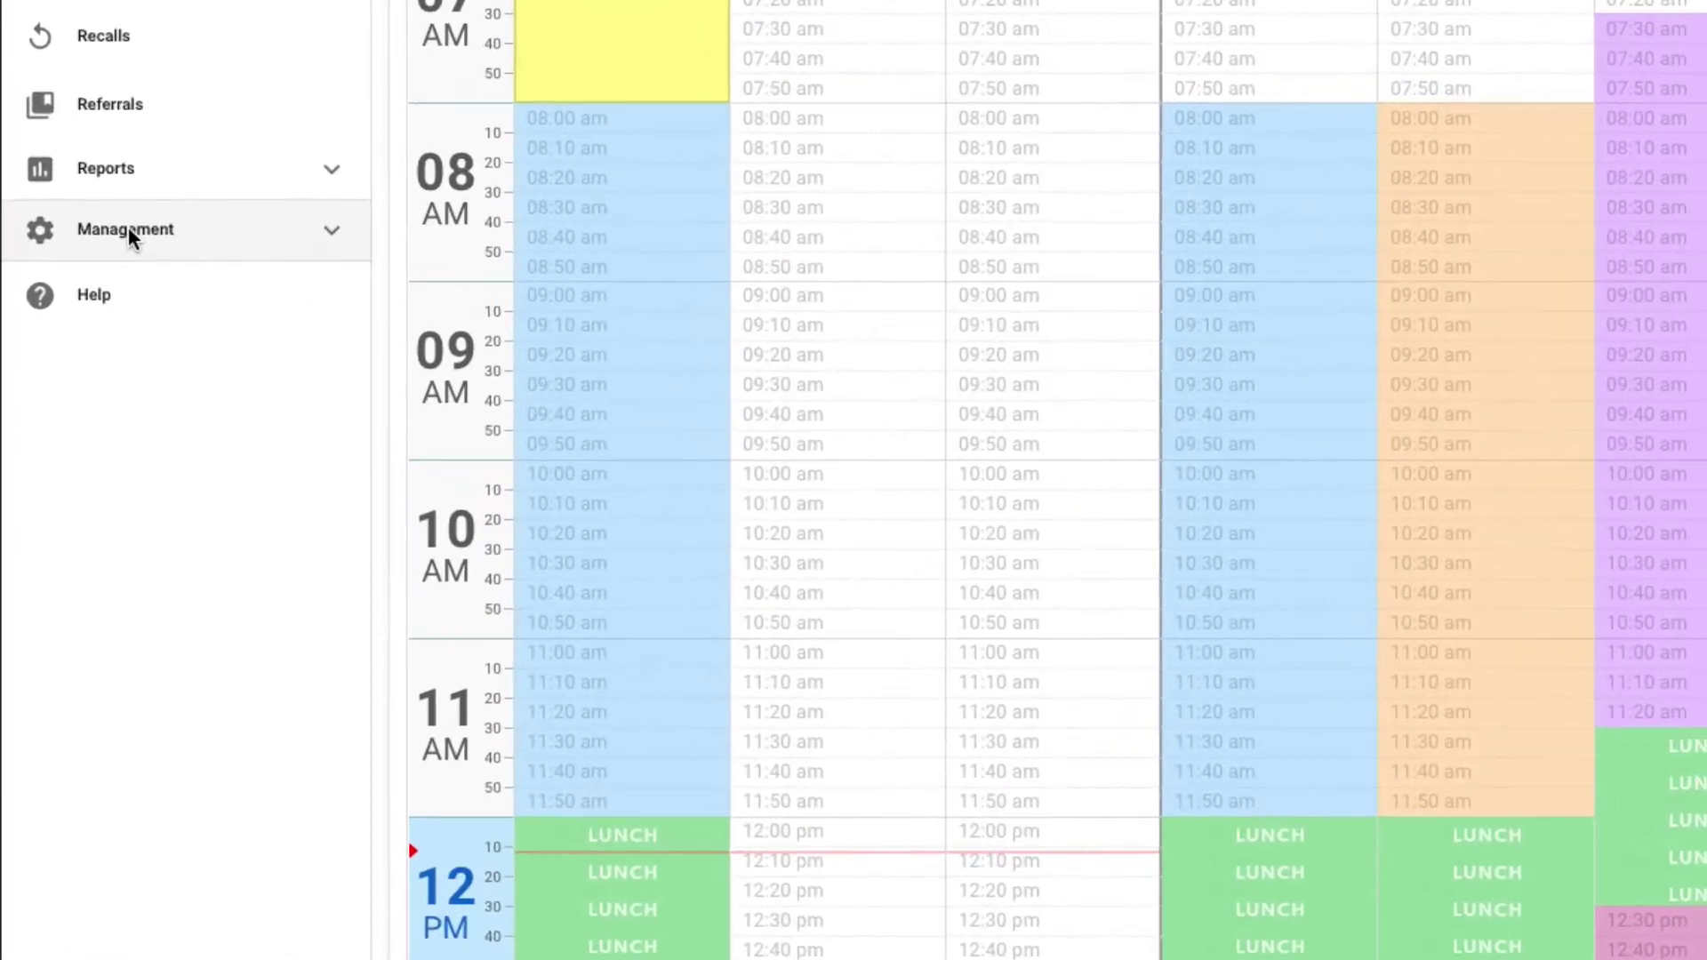
pyautogui.click(82, 320)
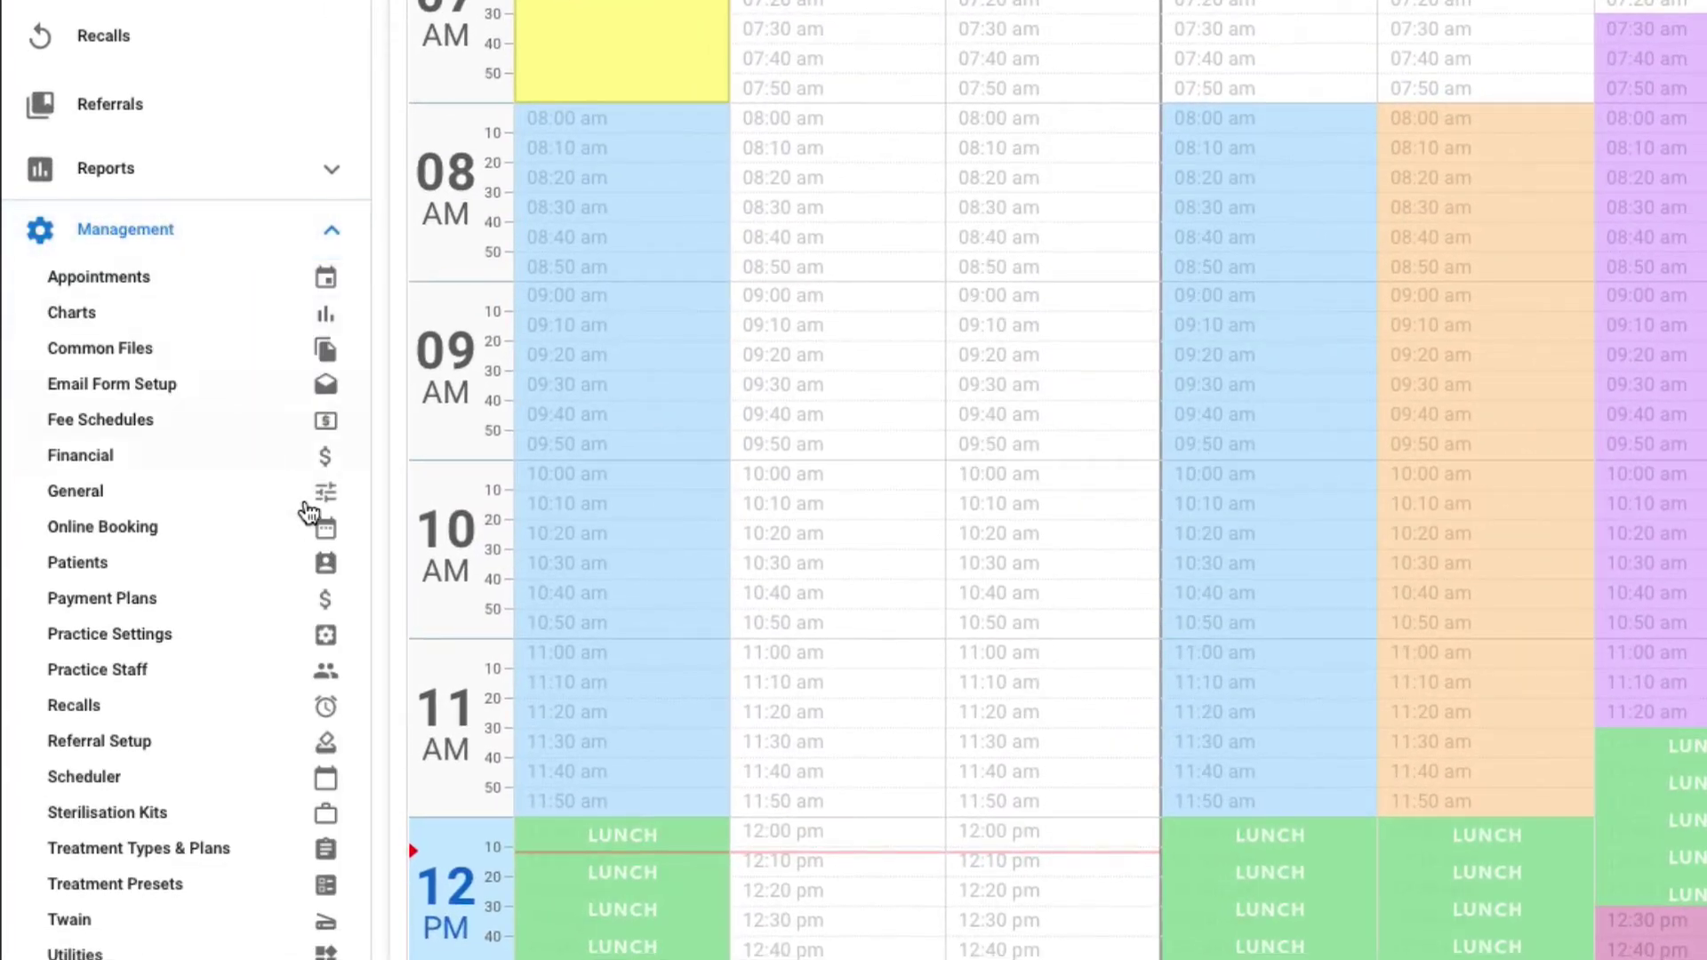
pyautogui.click(148, 532)
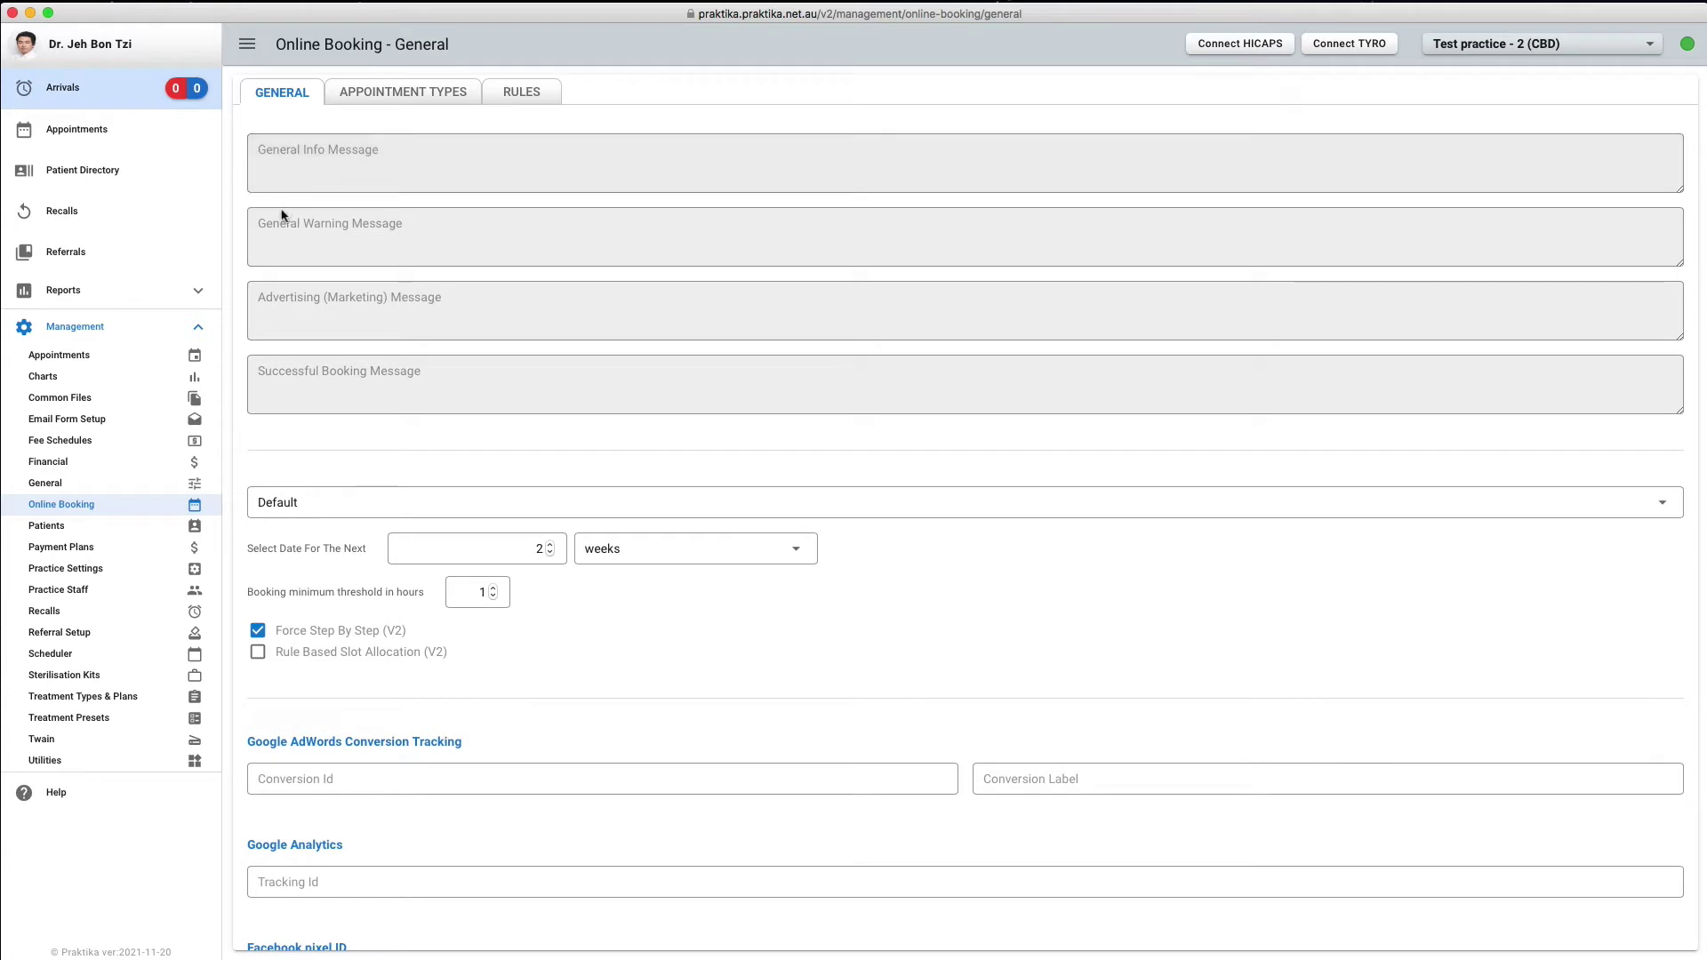
# Enter info 'General message', warning 'Some Warning text' and advertising message 'SPECIAL!'.
pyautogui.click(274, 153)
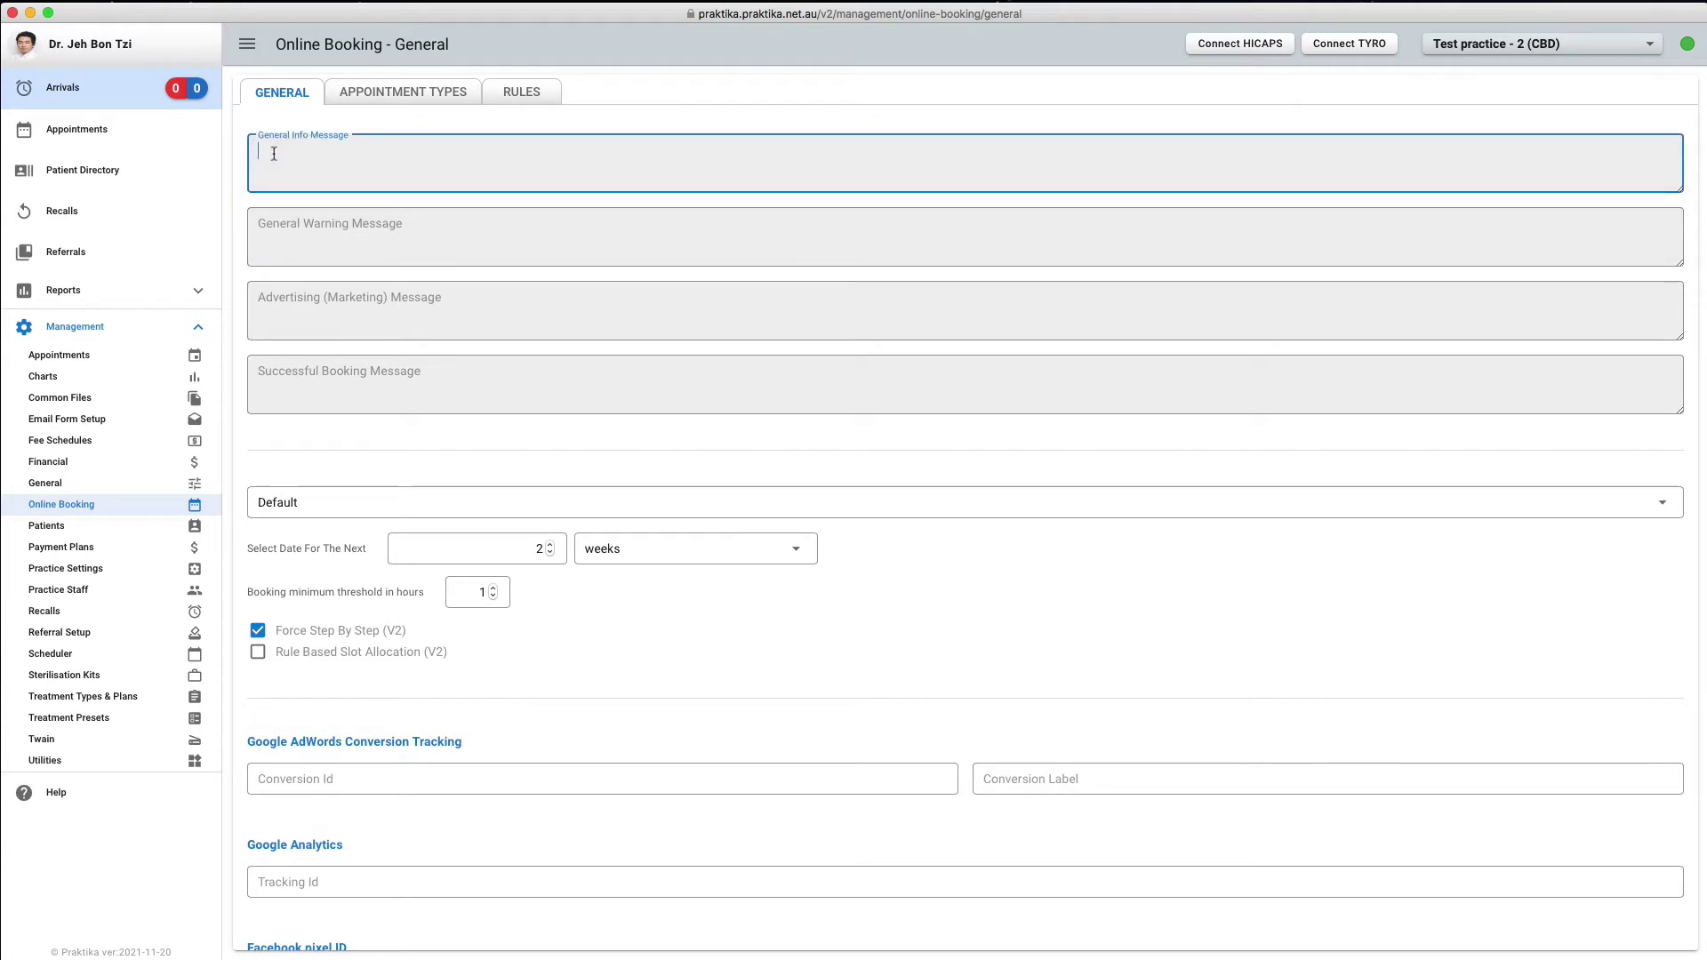
pyautogui.write('General message')
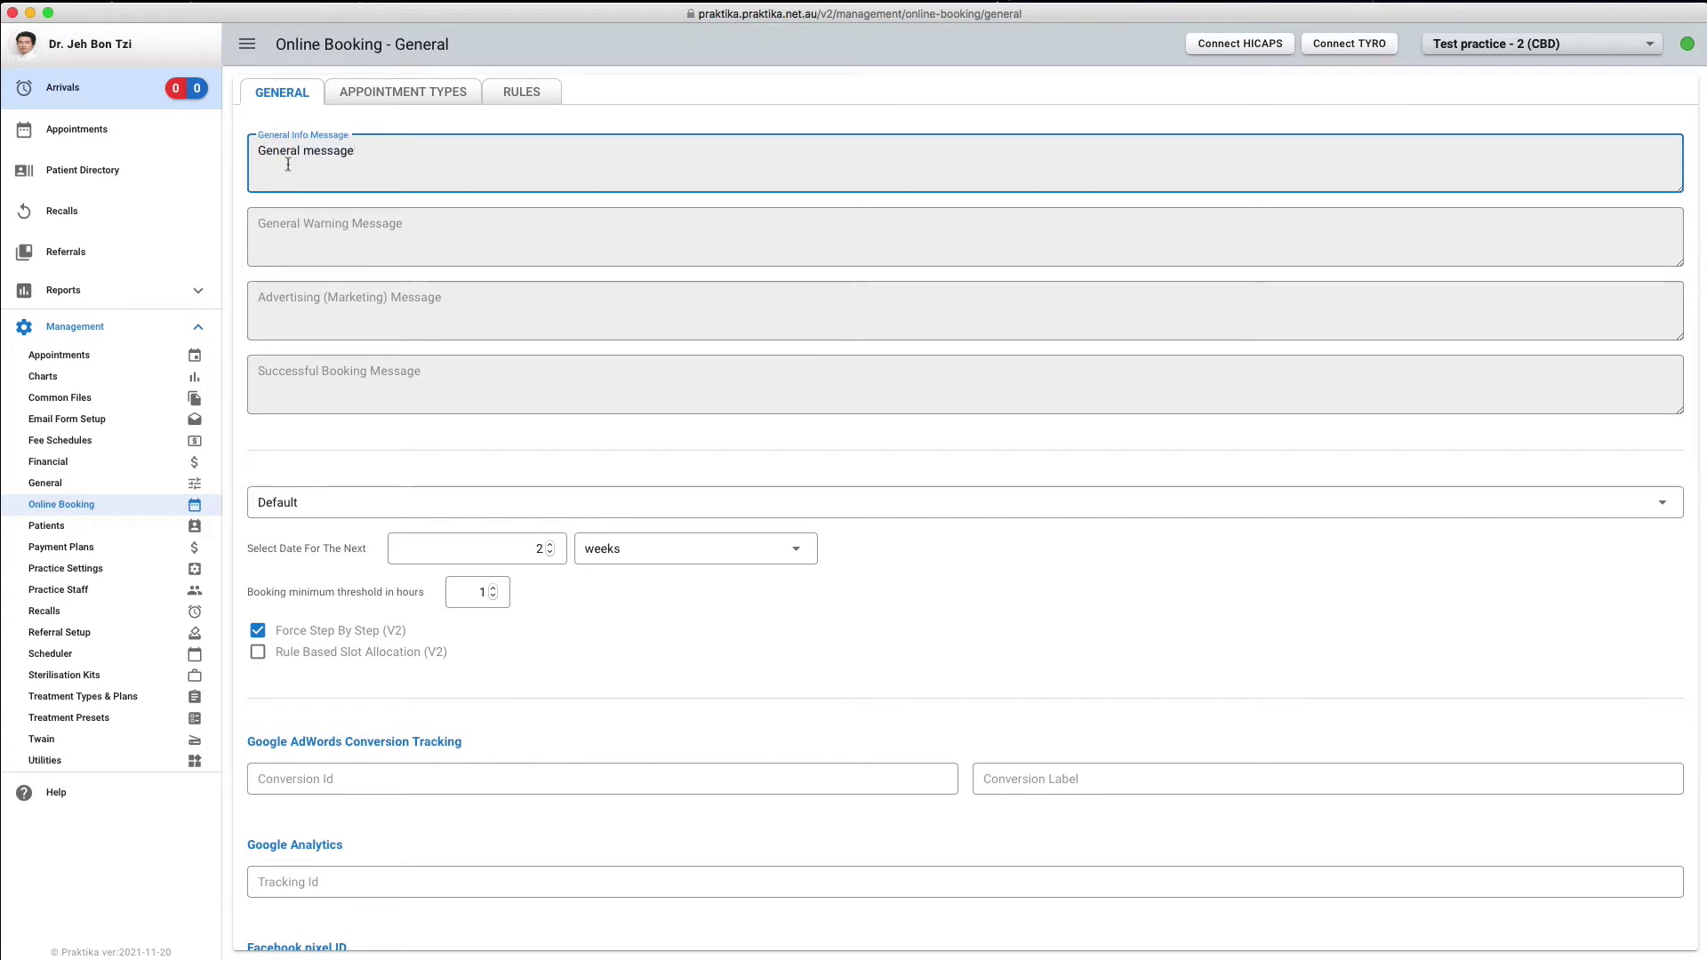
pyautogui.click(276, 227)
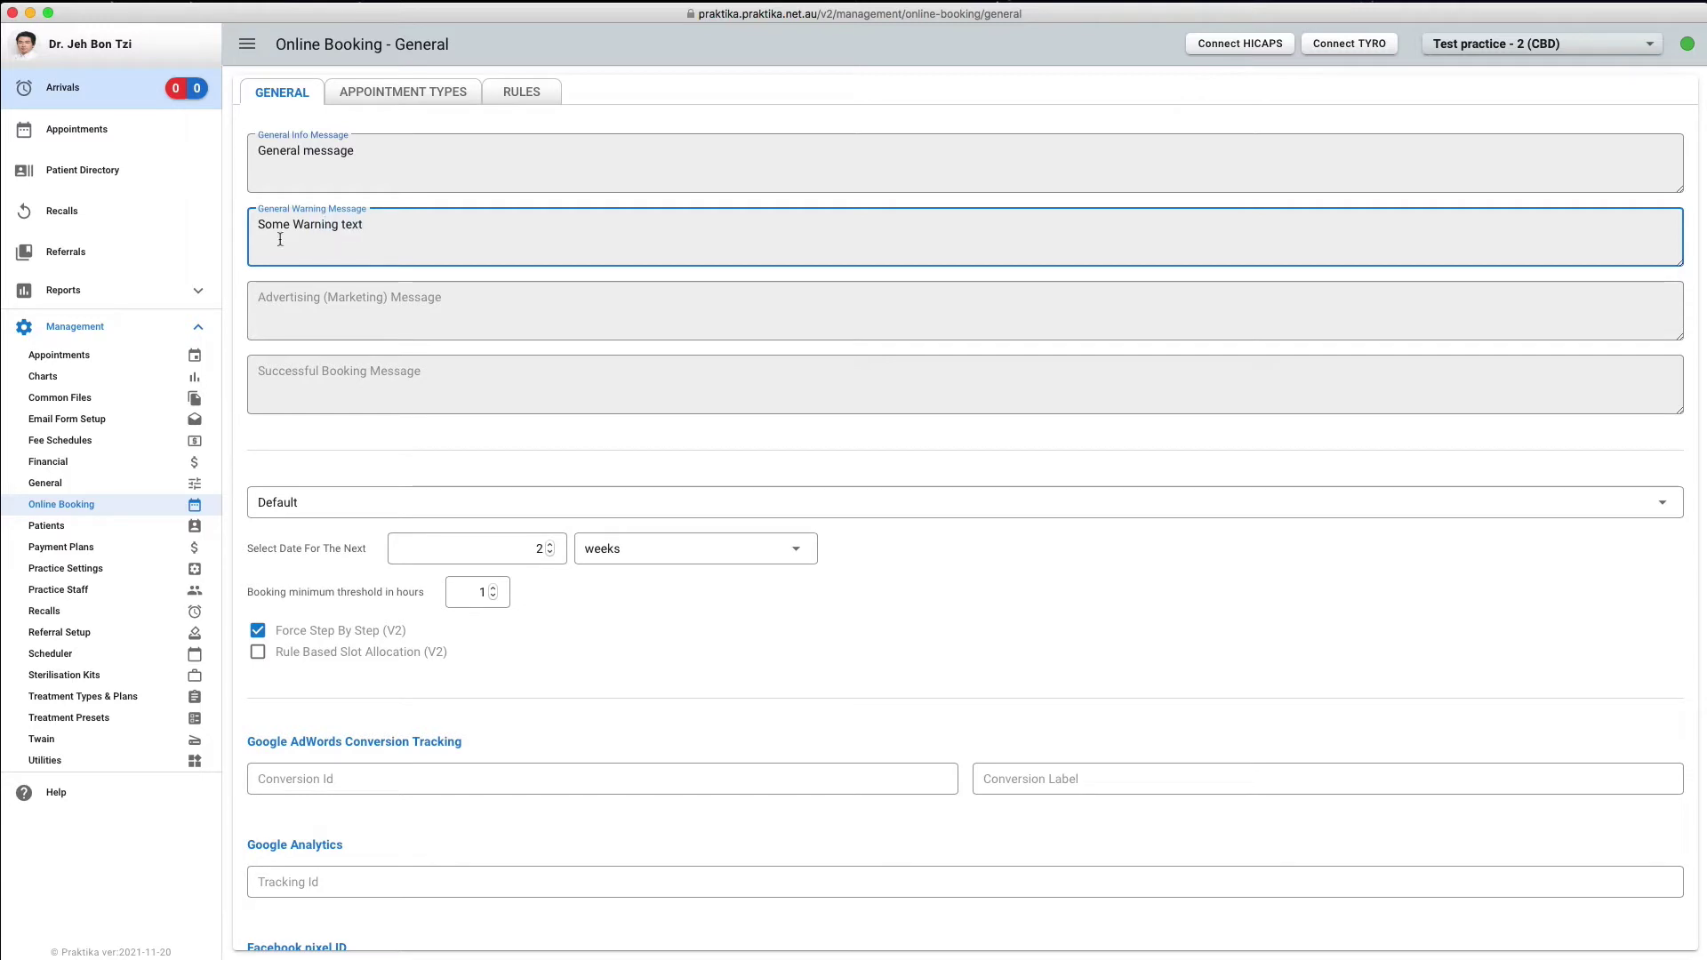
pyautogui.click(281, 305)
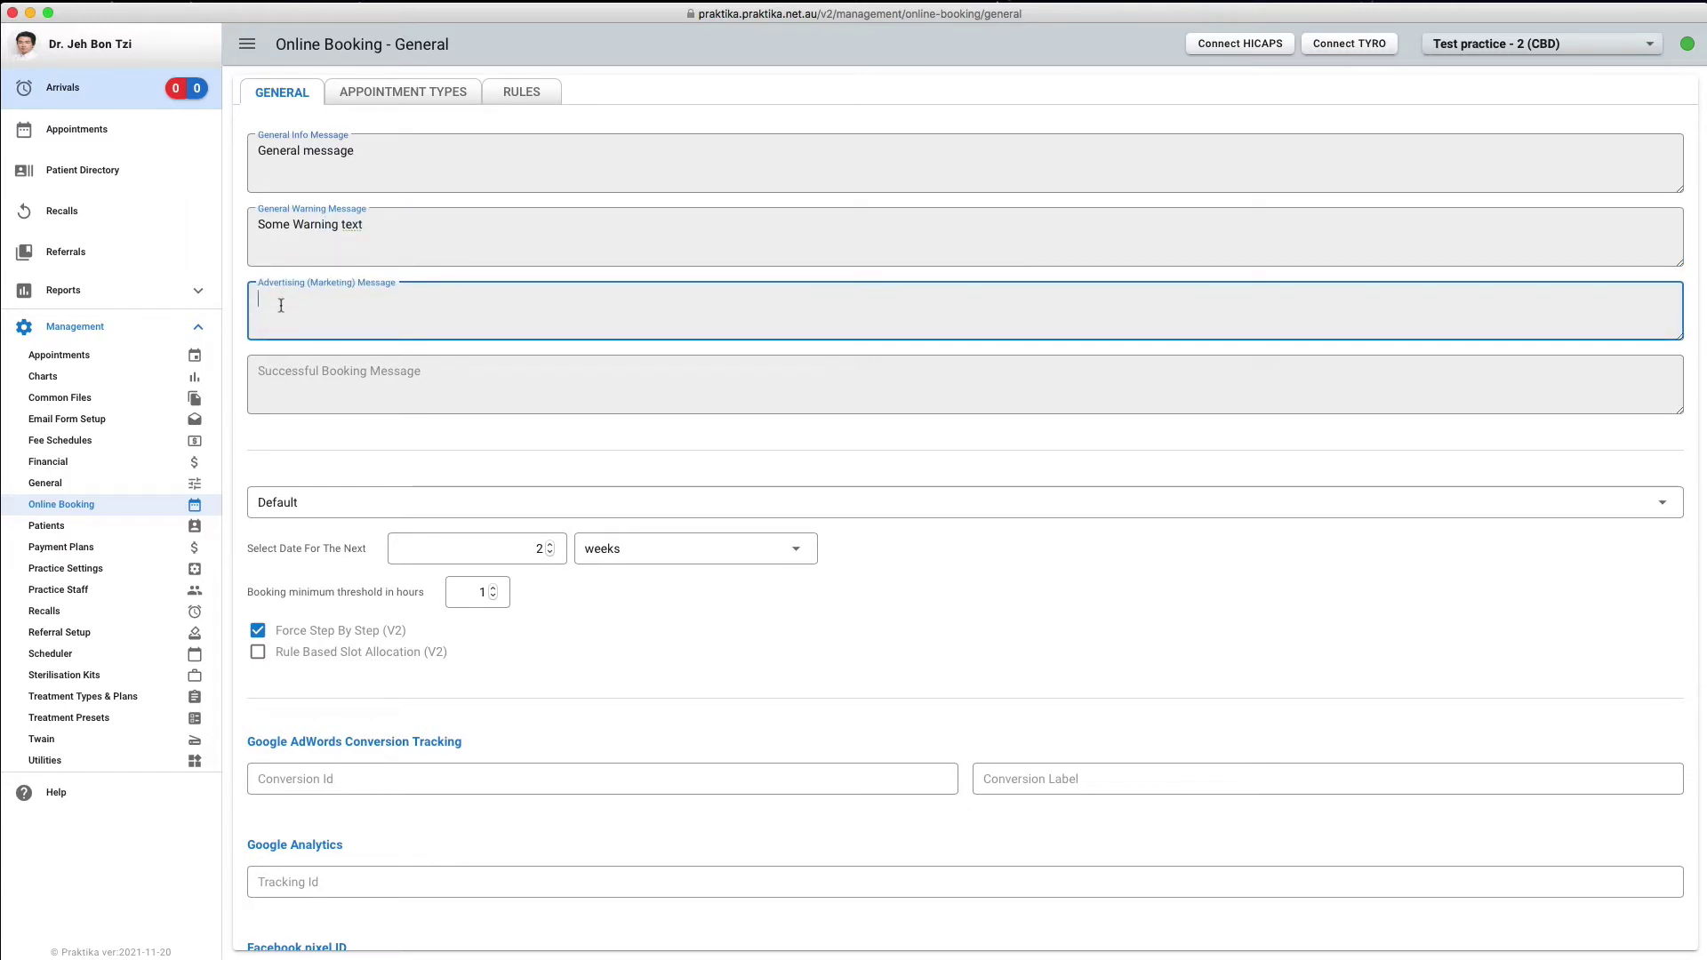
pyautogui.write('SPECIAL!')
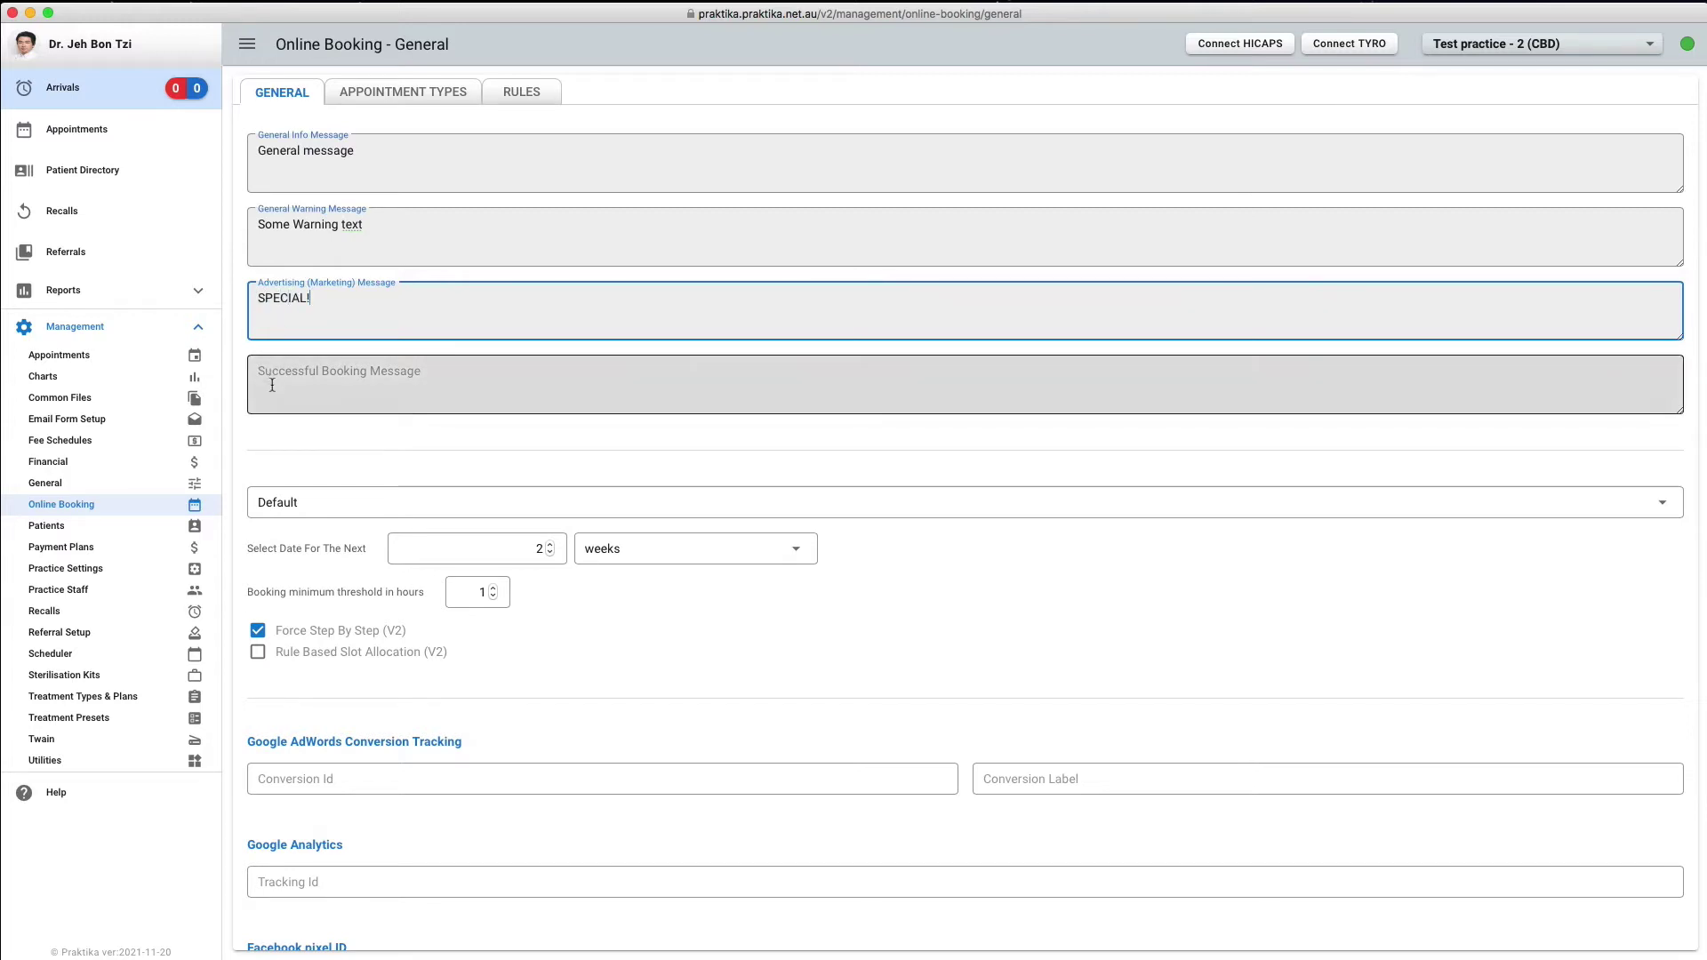
# Keep the Default colour theme and enable Rule Based Slot Allocation and Force Step By Step (V2).
pyautogui.click(271, 514)
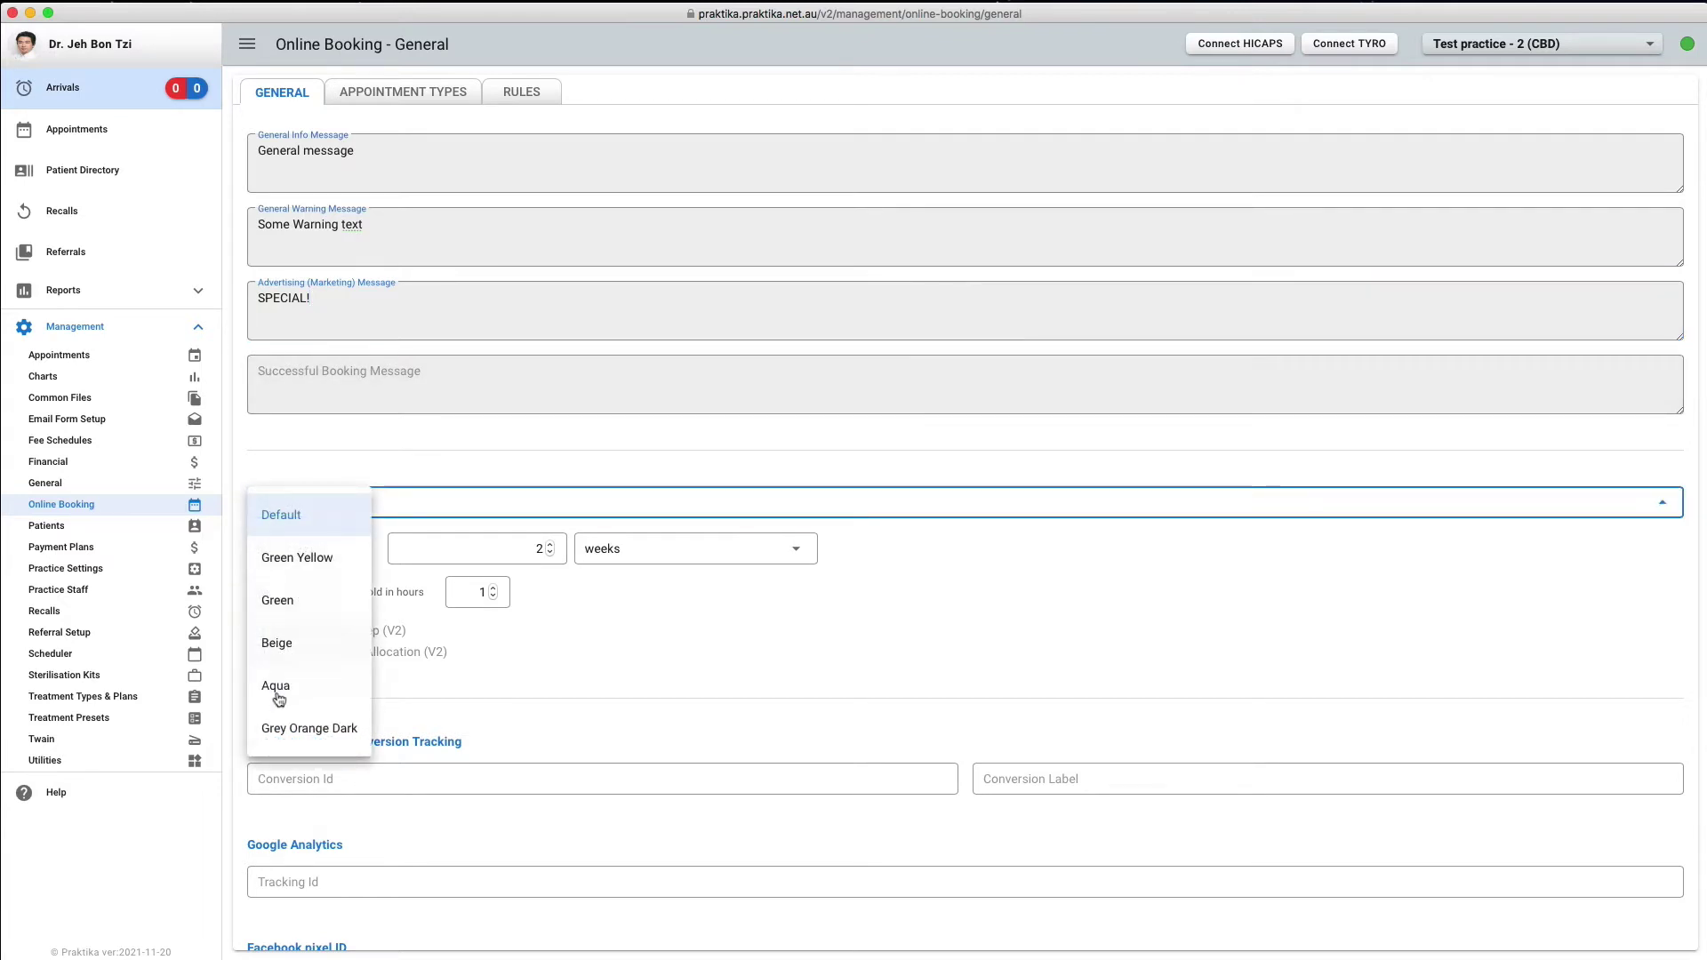
pyautogui.click(592, 642)
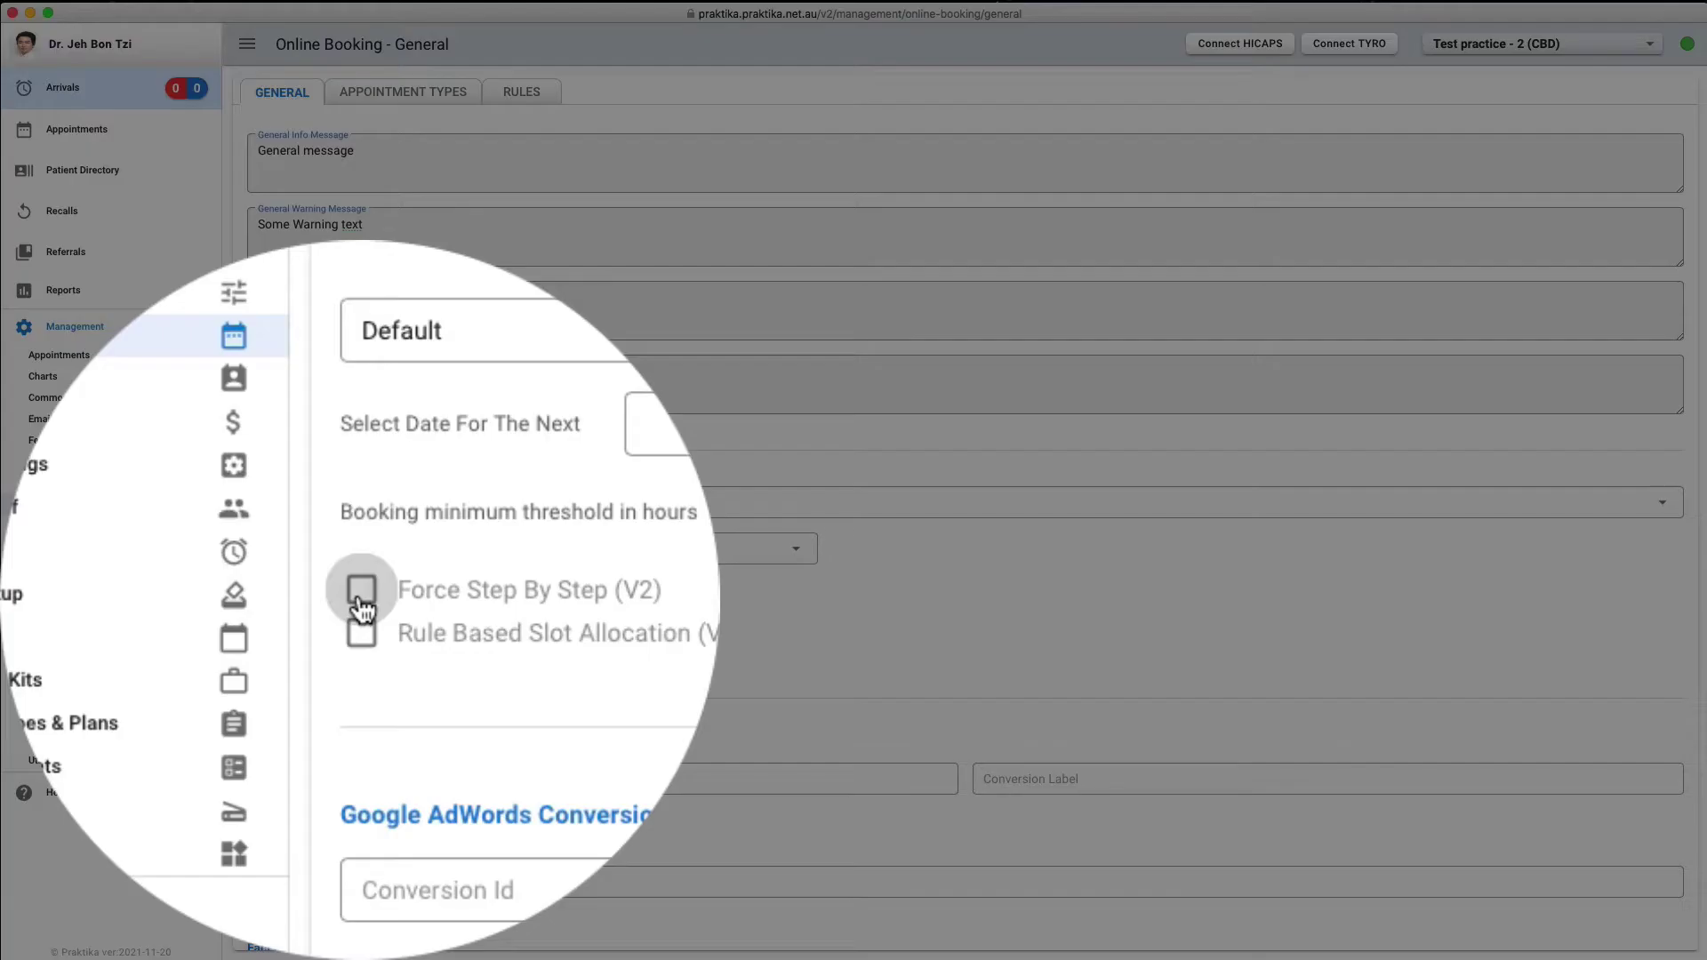
pyautogui.click(355, 586)
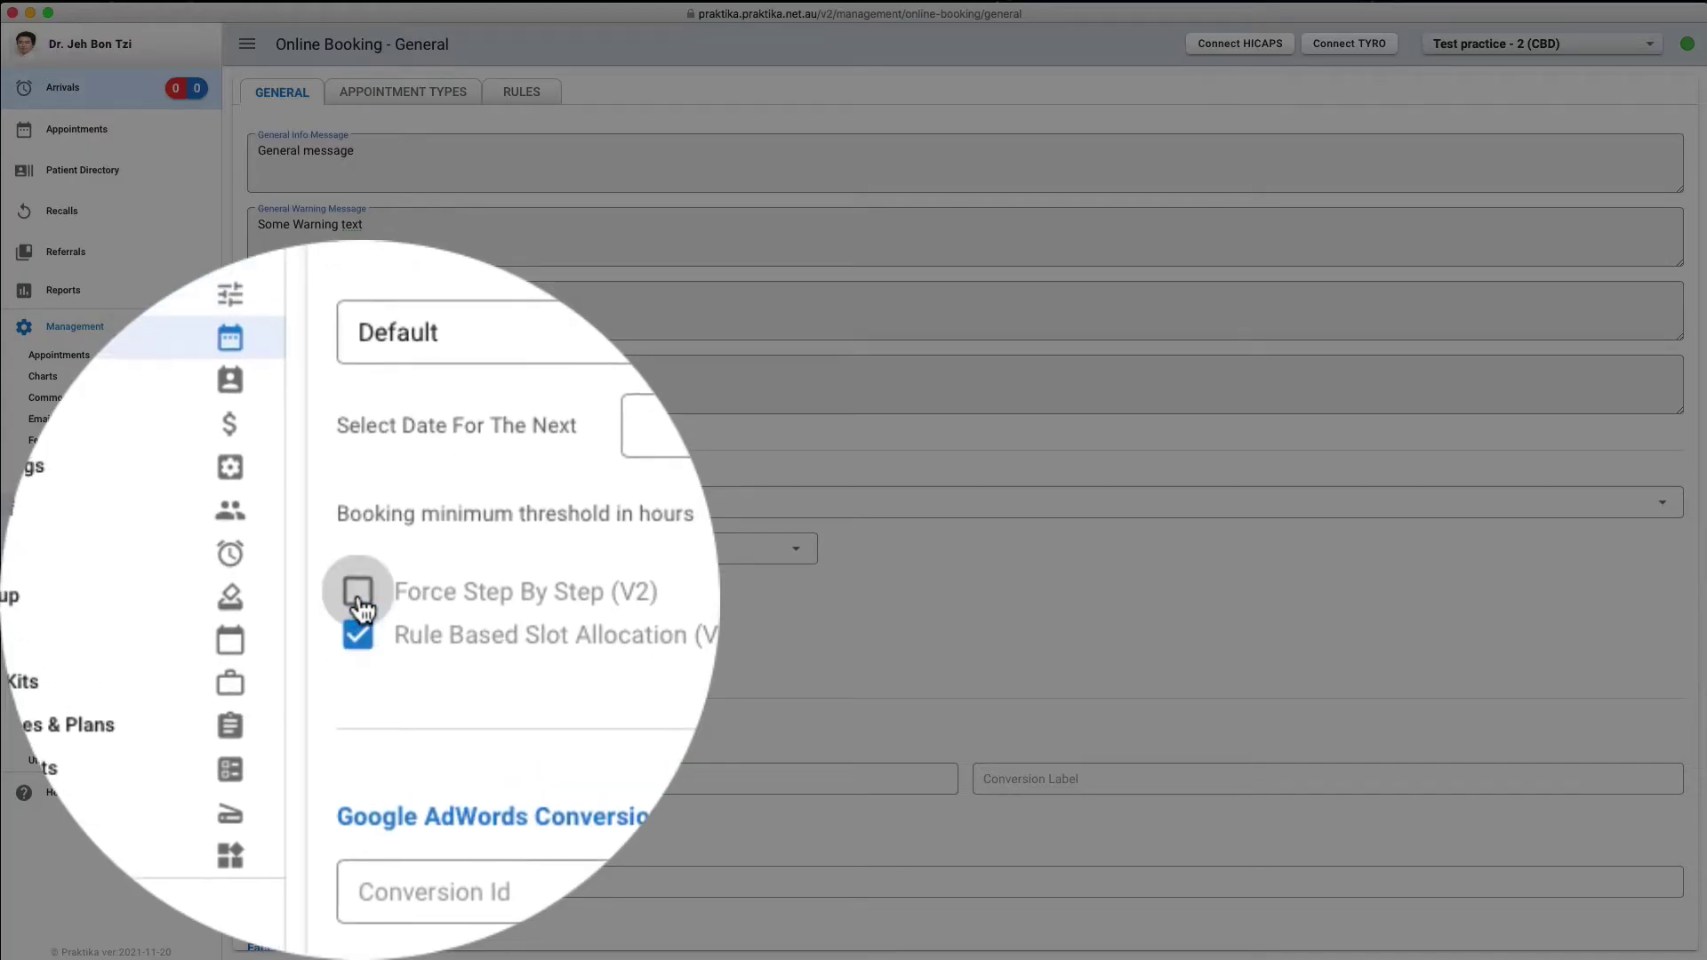
pyautogui.click(257, 632)
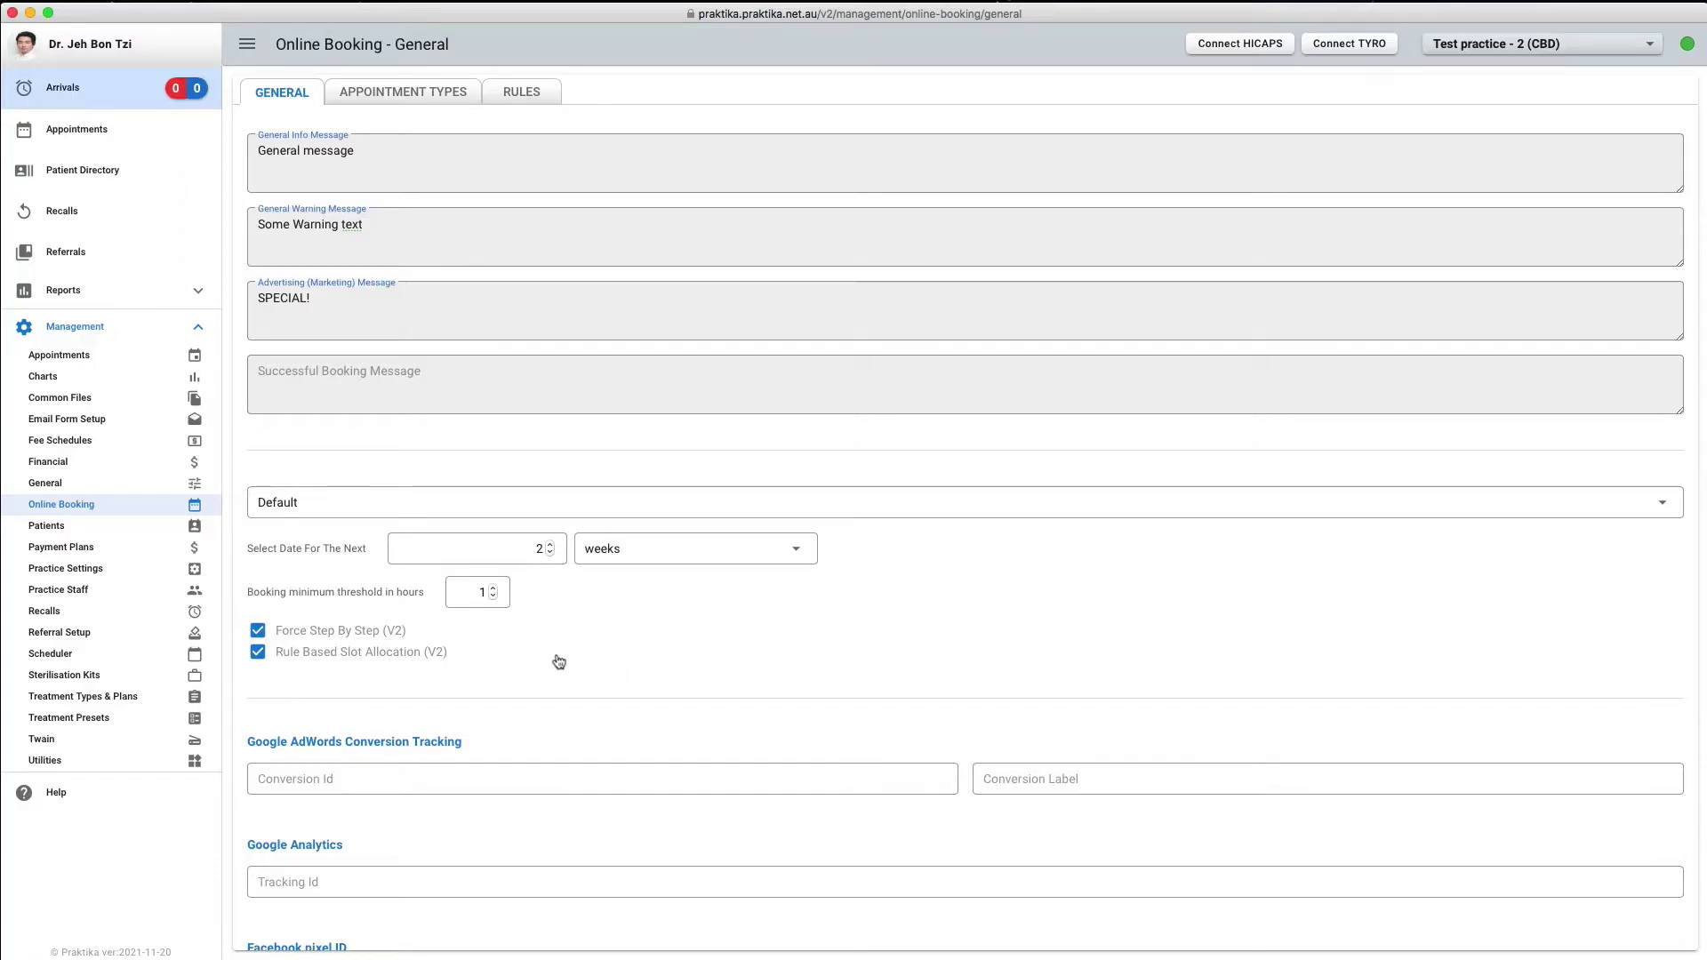
pyautogui.scroll(-5, 558, 661)
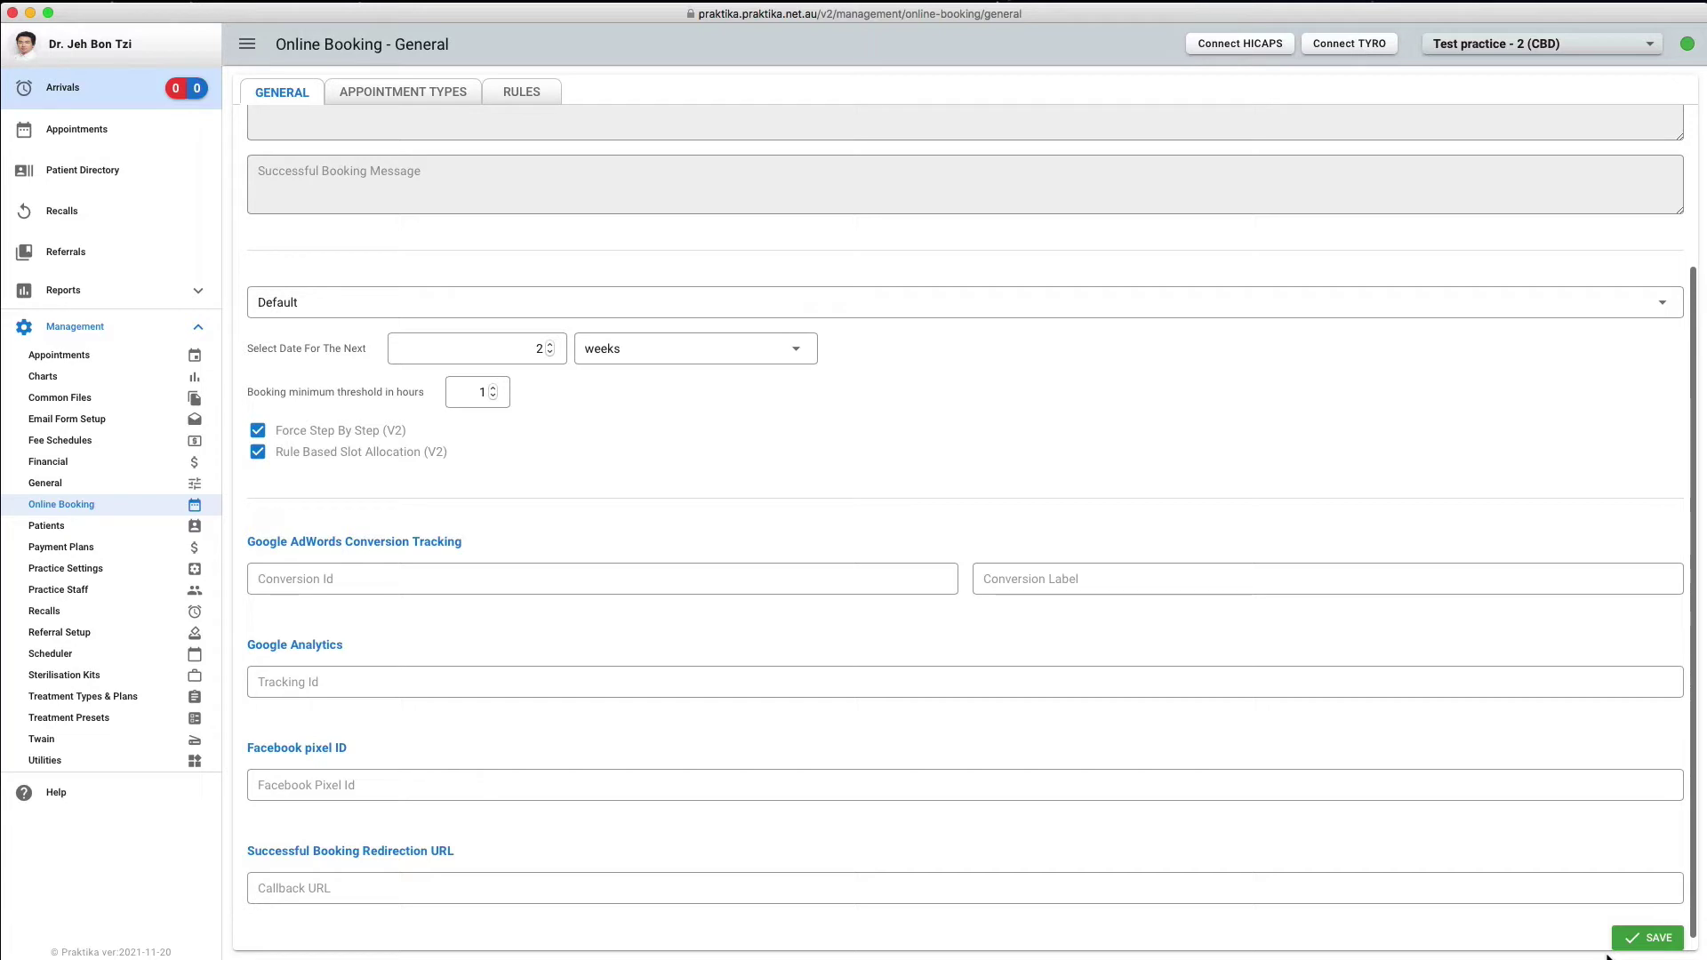
pyautogui.scroll(4, 787, 569)
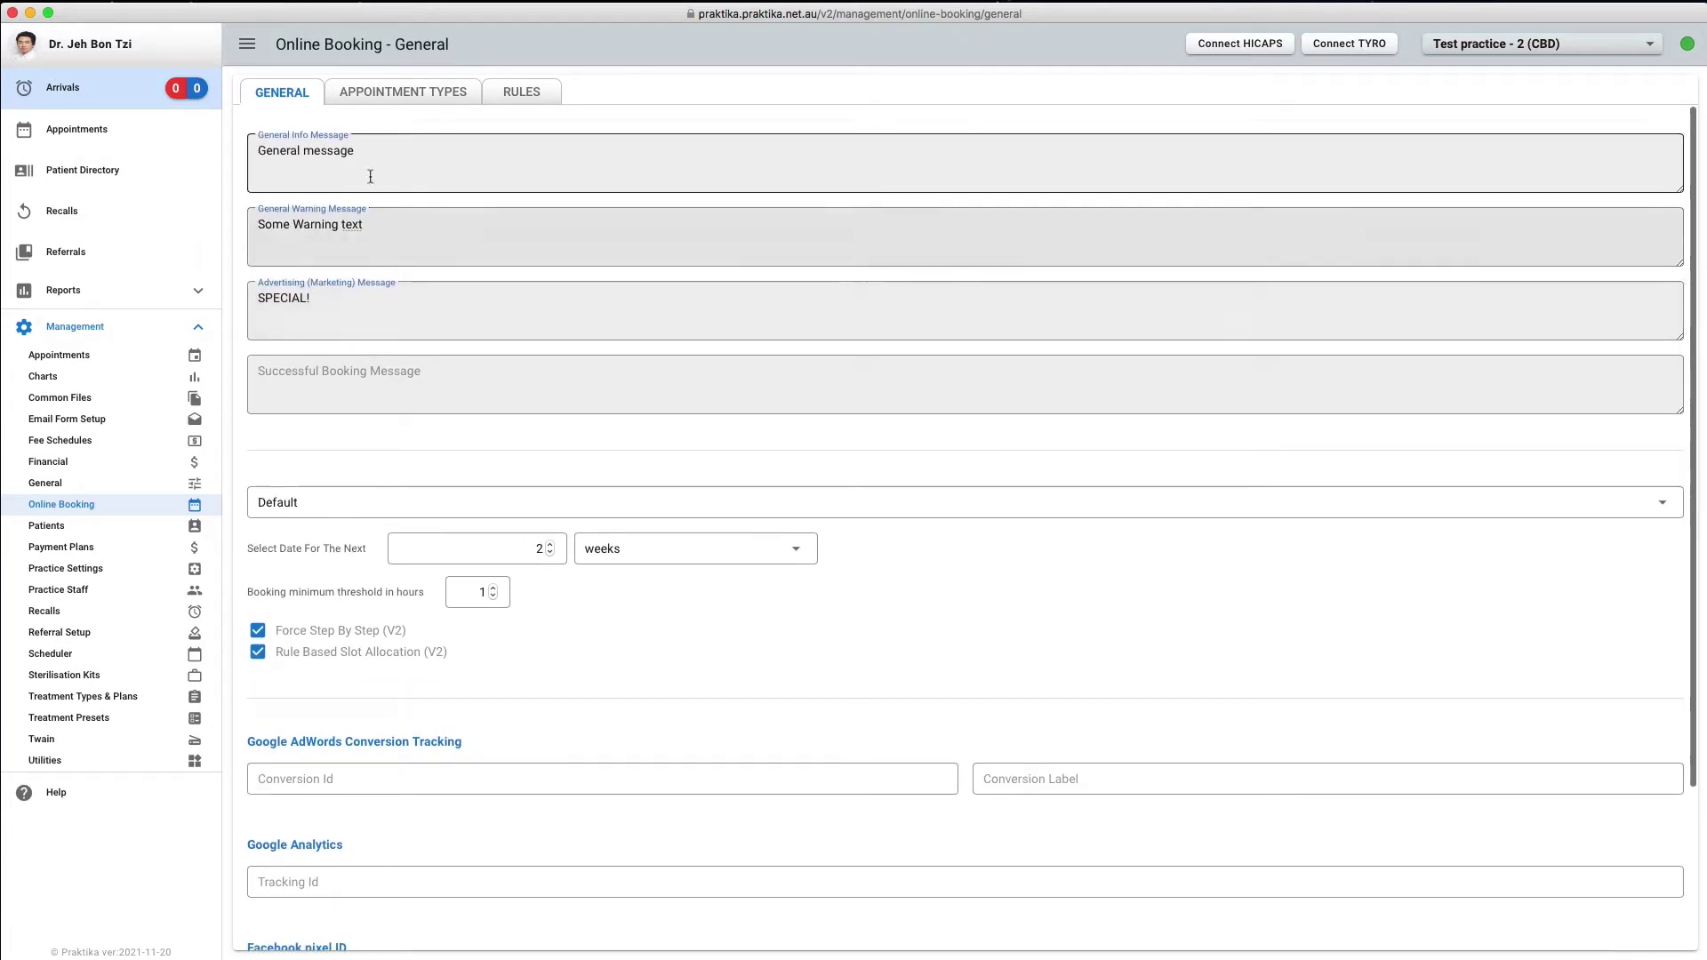
# Add a new Braces Alignment appointment type with label BRA.
pyautogui.click(368, 102)
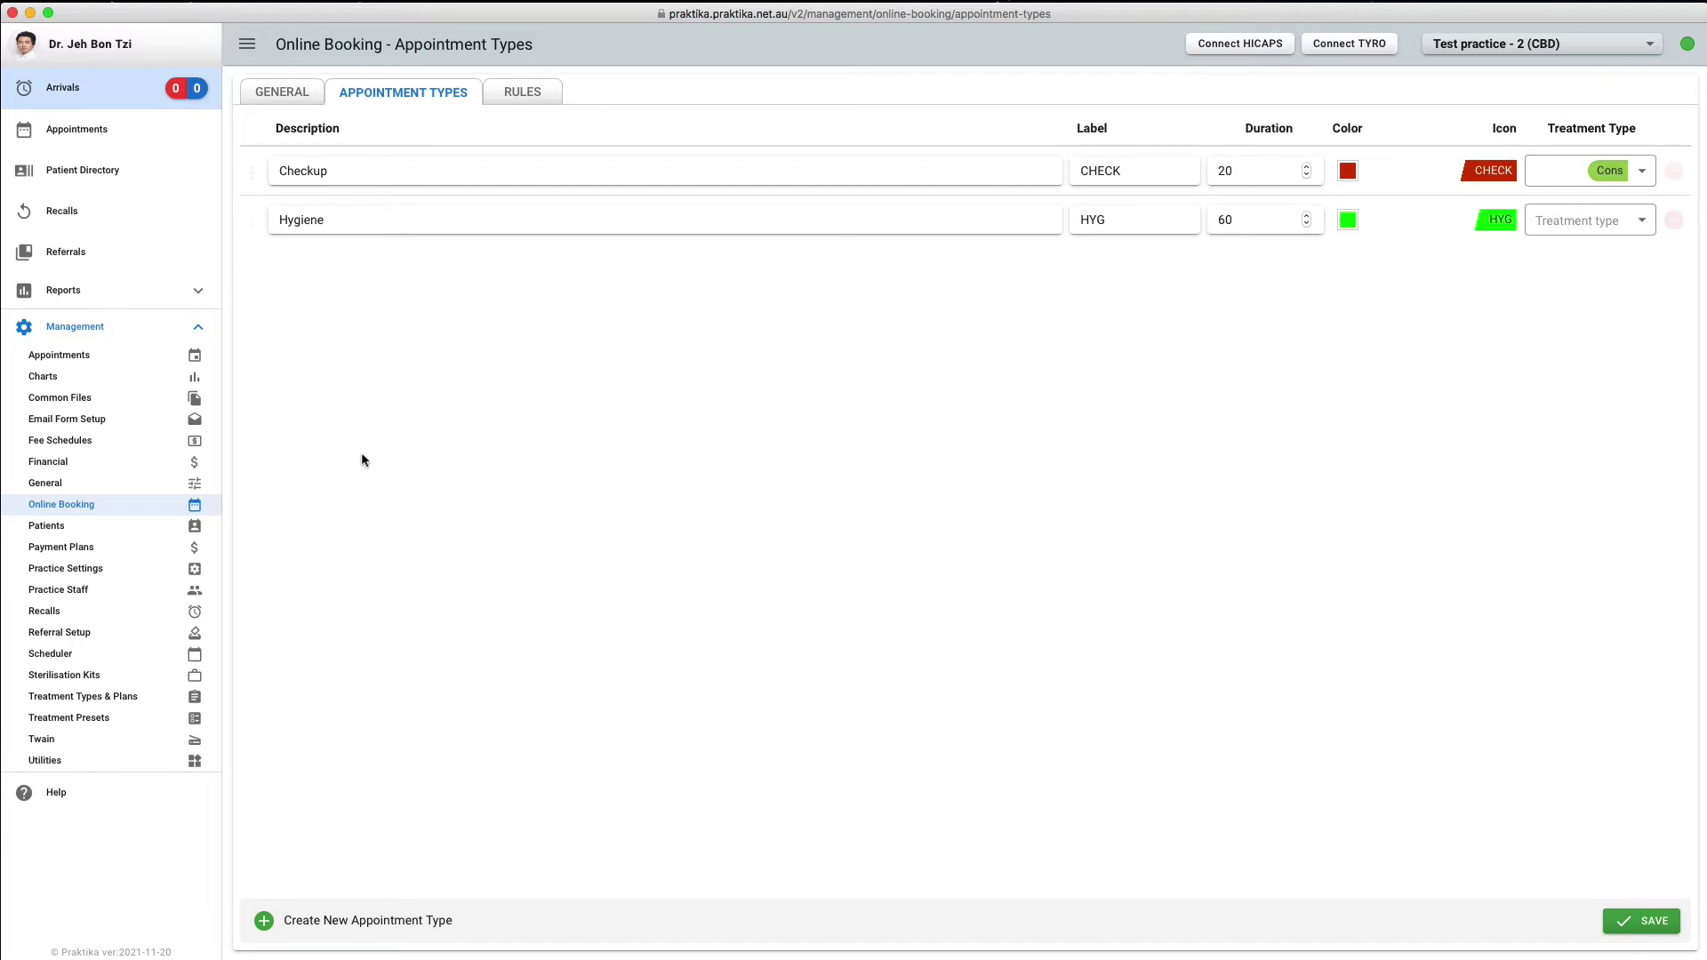
pyautogui.click(265, 922)
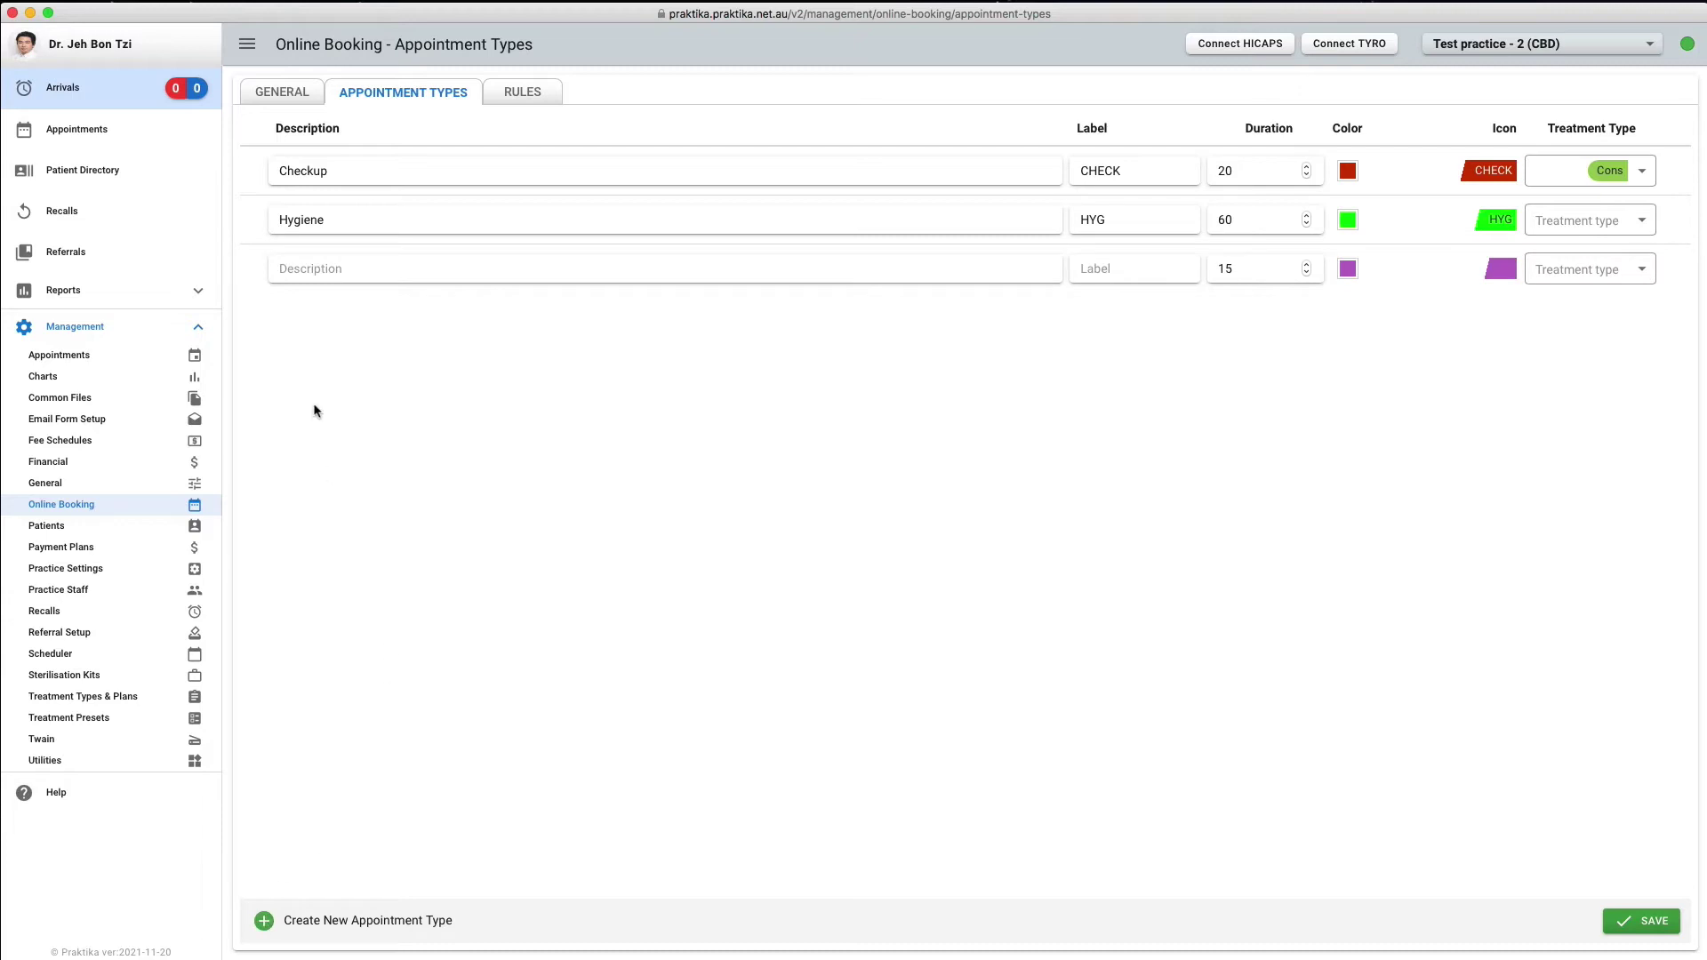
pyautogui.click(297, 271)
pyautogui.write('Brac')
pyautogui.write('es Alignment')
pyautogui.write('BRA')
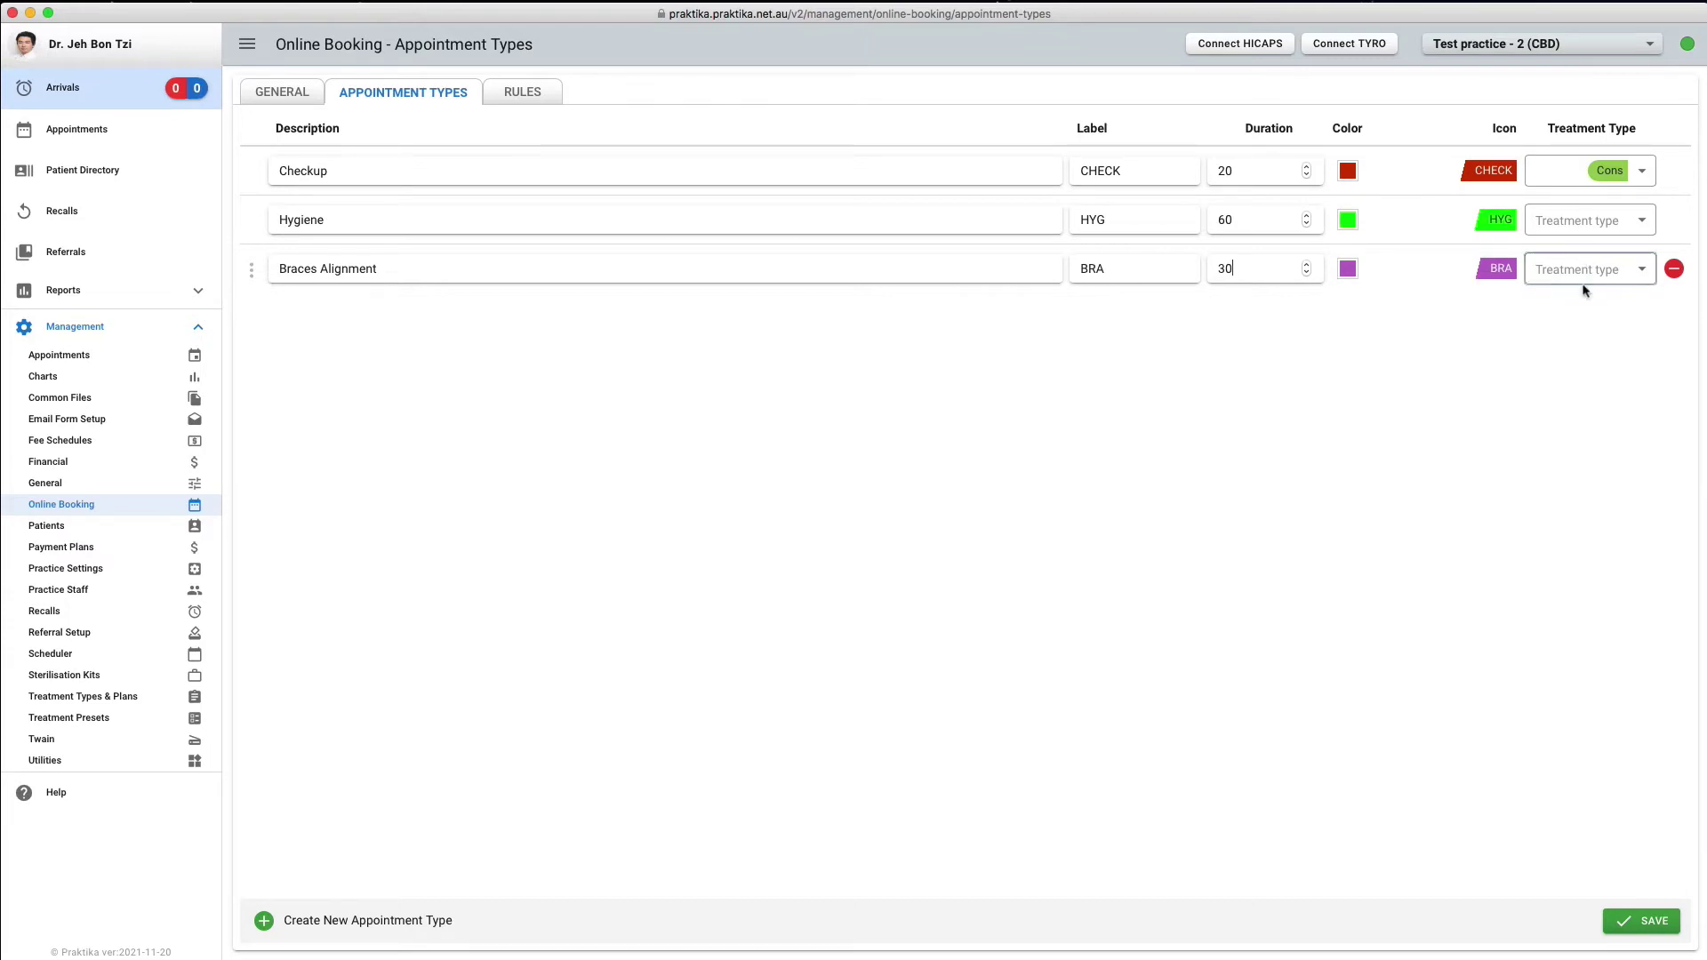
# Set Braces Alignment's treatment type to Miscellaneous and save the appointment types.
pyautogui.click(1641, 270)
pyautogui.scroll(-5, 1624, 424)
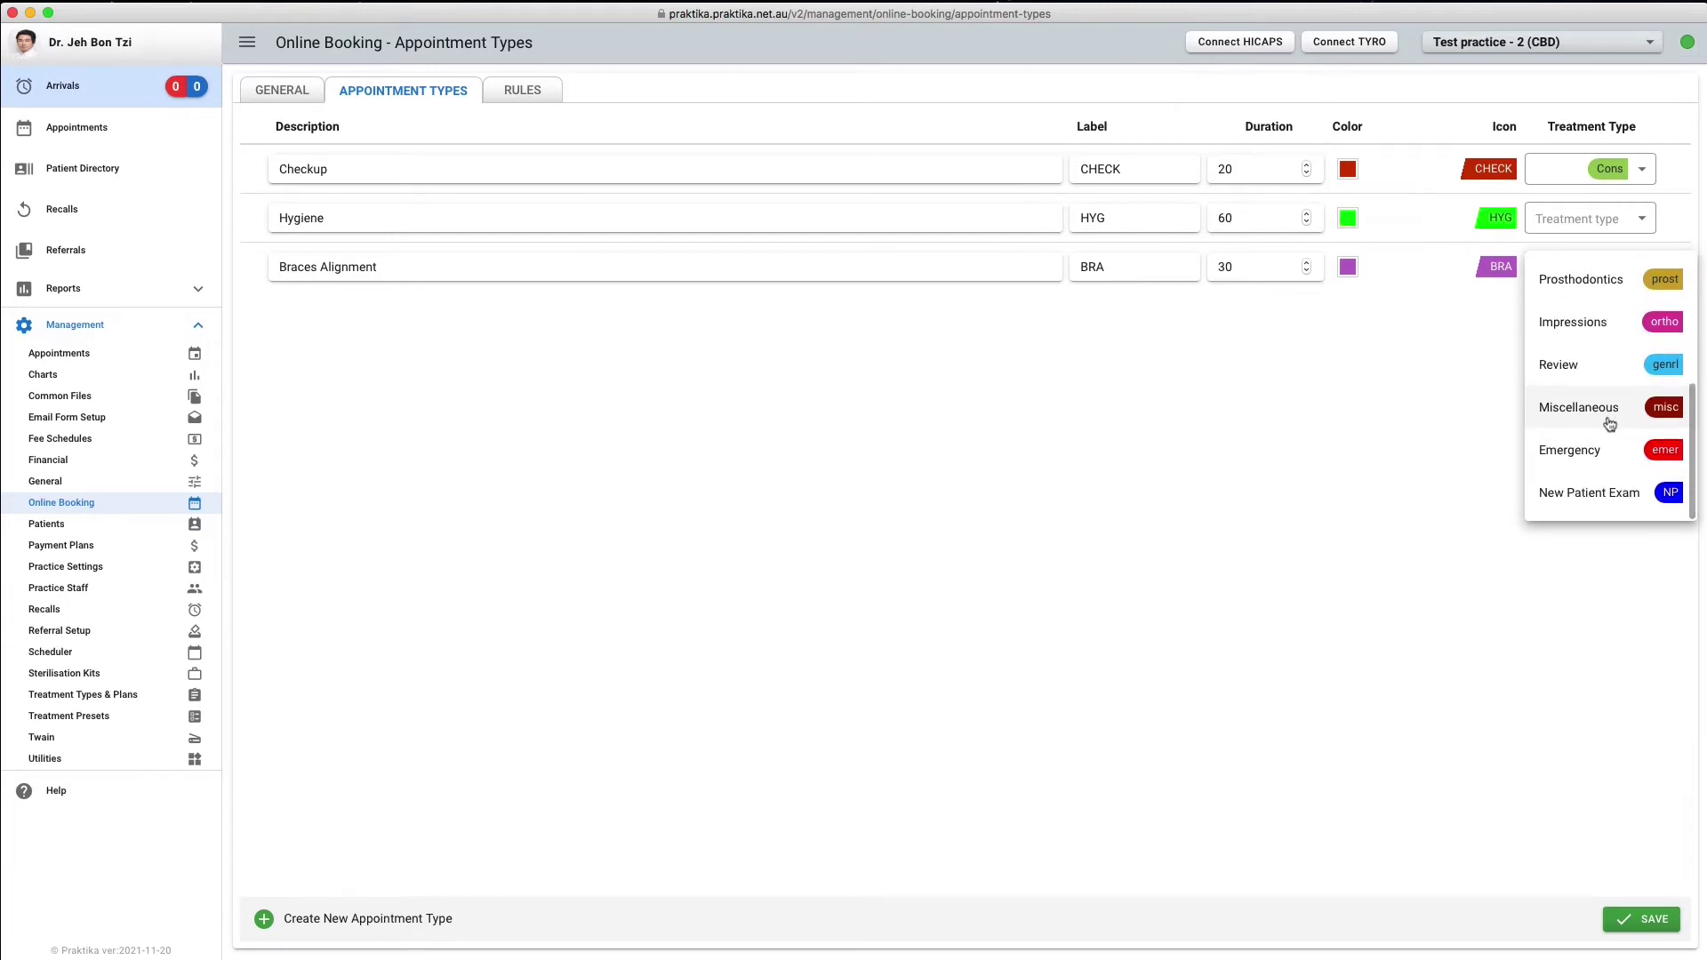
pyautogui.click(1604, 415)
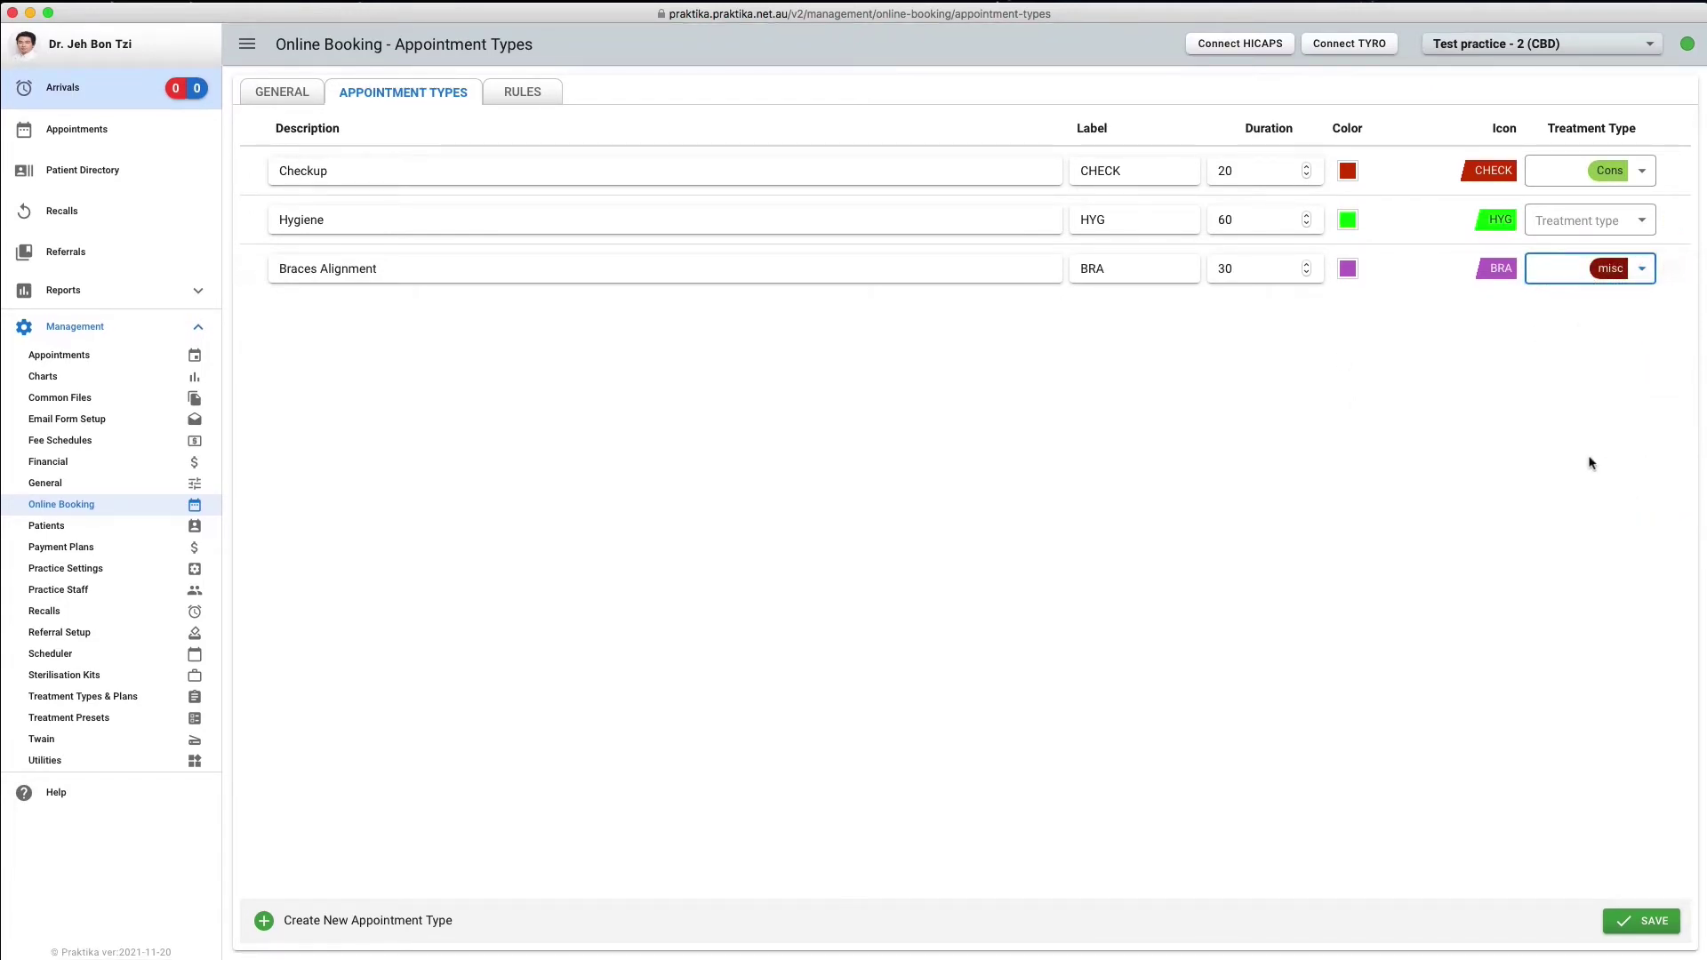
pyautogui.click(1621, 913)
# On the Rules tab, publish all available time Monday to Friday for the chief dentist.
pyautogui.click(521, 94)
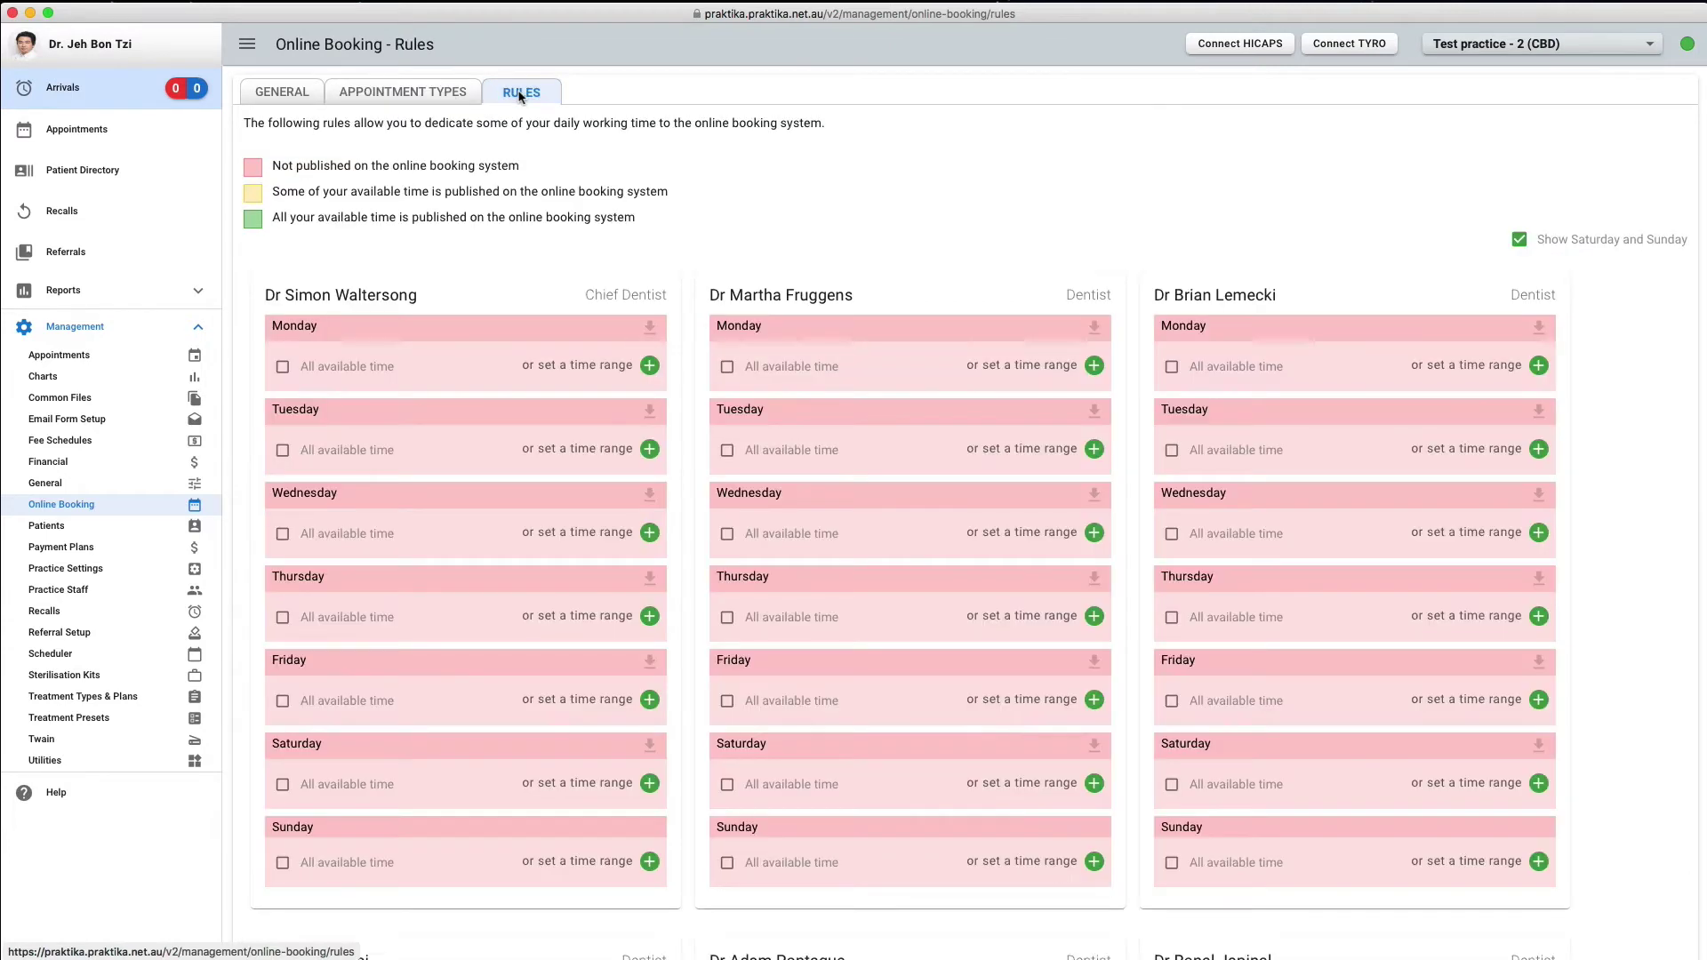
pyautogui.scroll(-3, 595, 260)
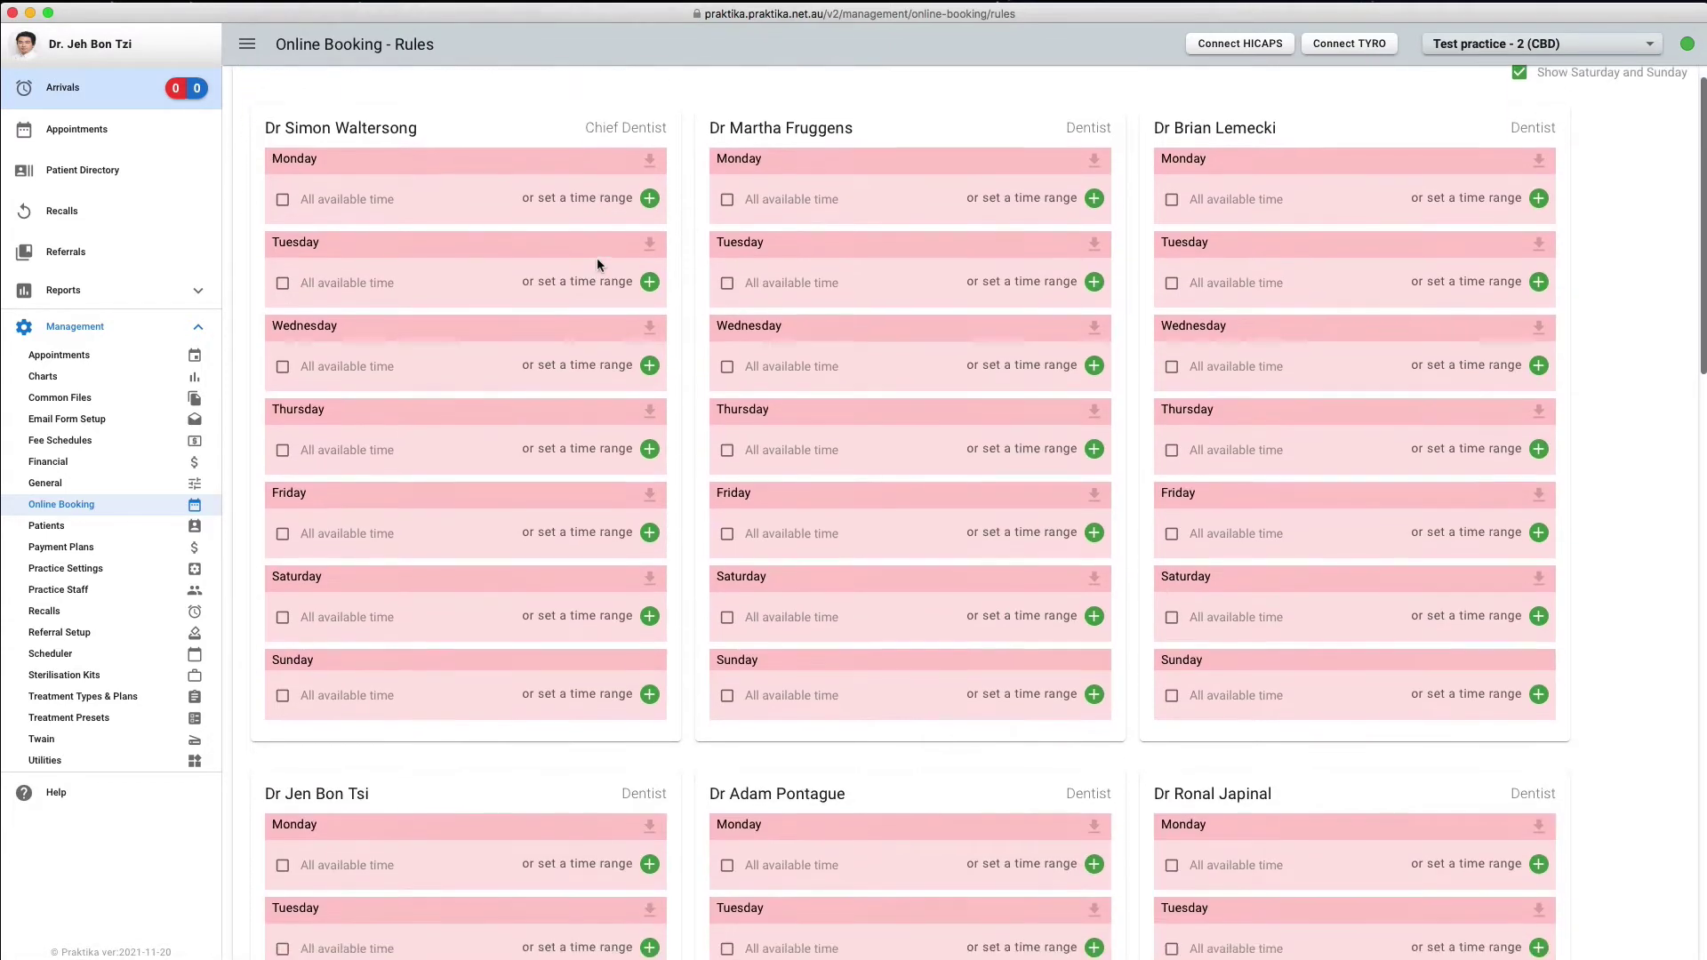
pyautogui.scroll(-20, 597, 263)
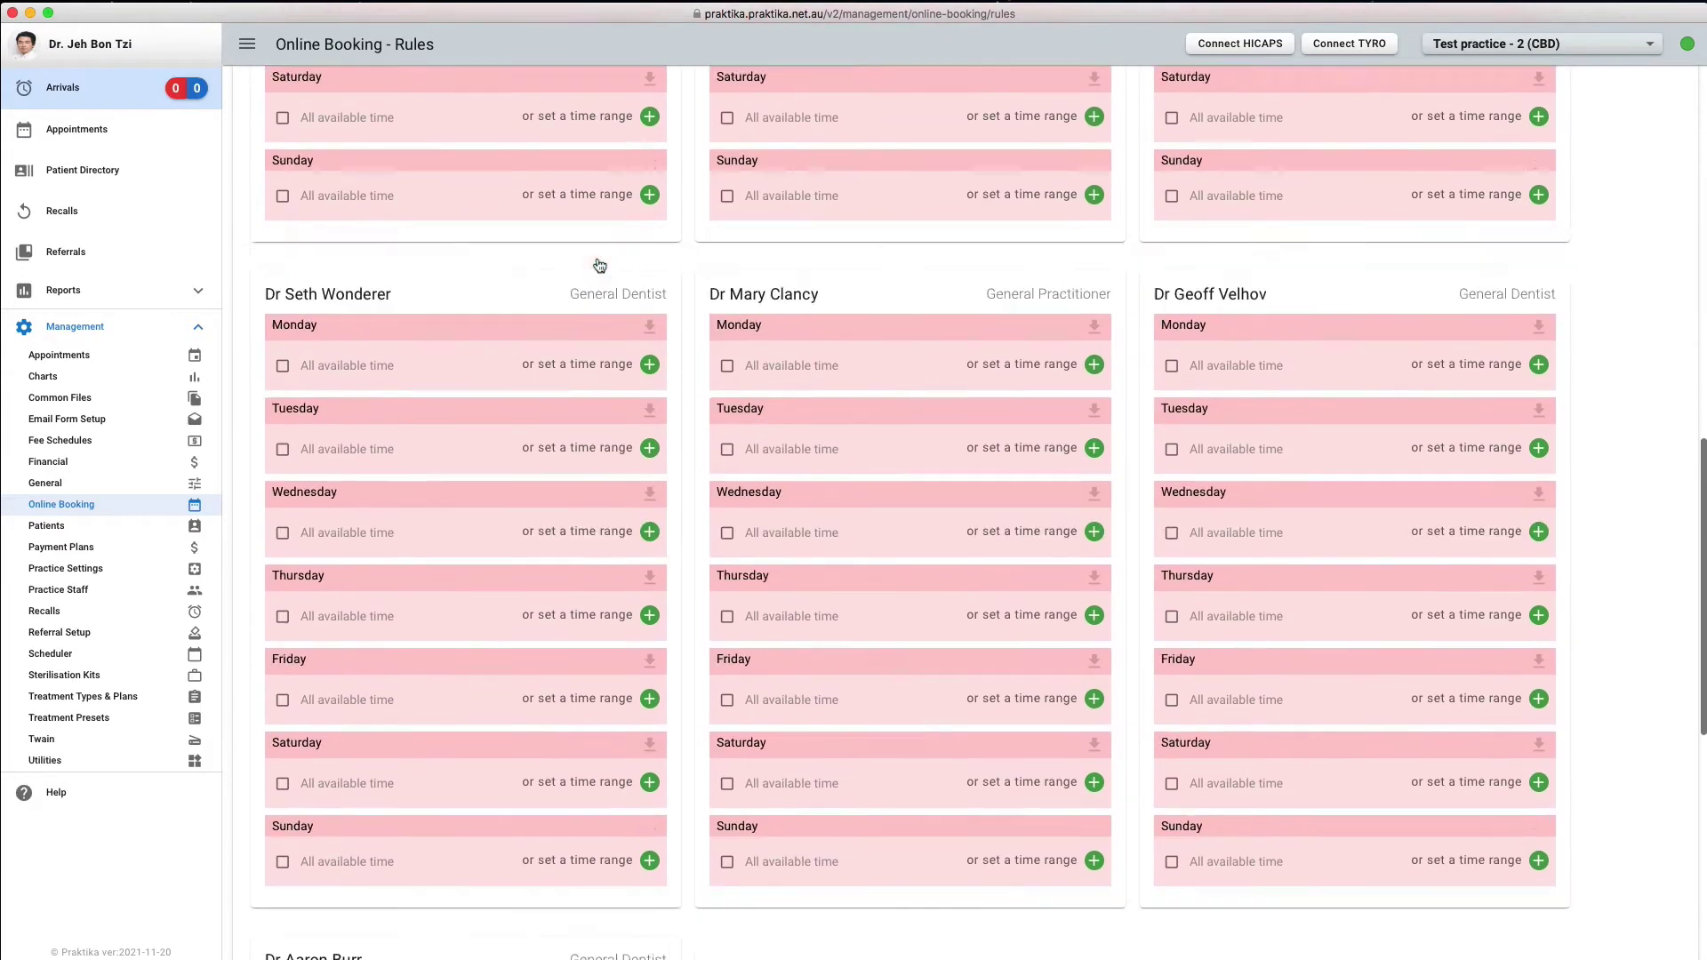
pyautogui.scroll(20, 598, 260)
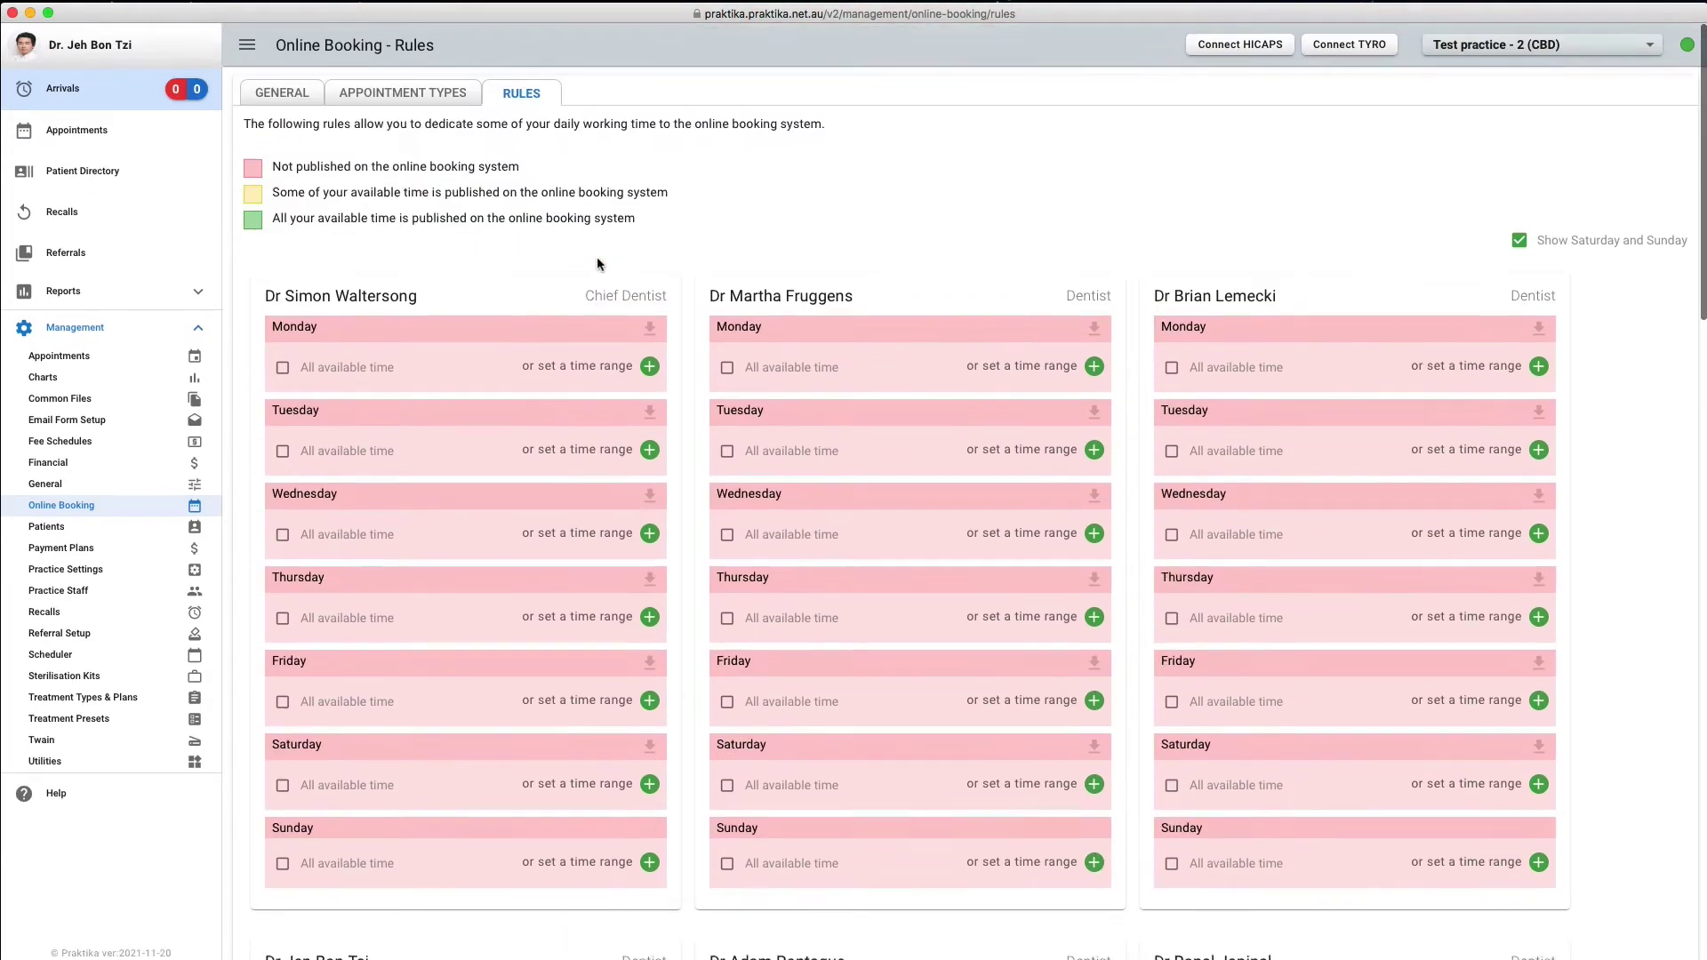
pyautogui.click(283, 366)
pyautogui.click(283, 450)
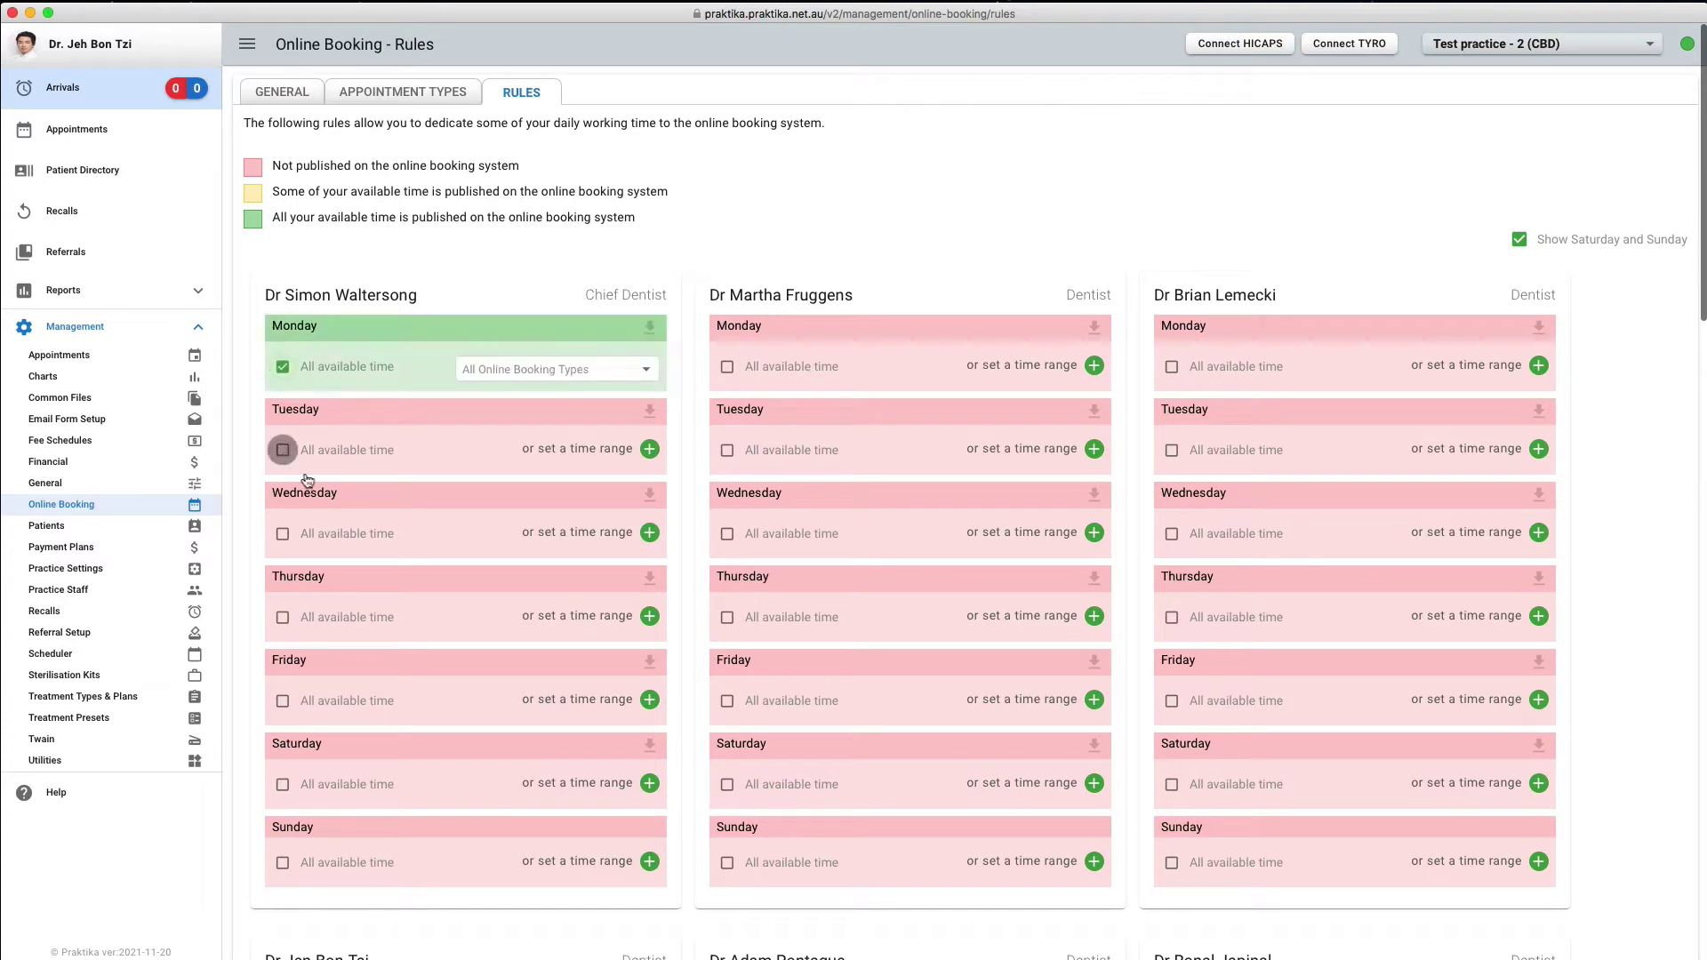
pyautogui.click(283, 534)
pyautogui.click(283, 617)
pyautogui.click(283, 701)
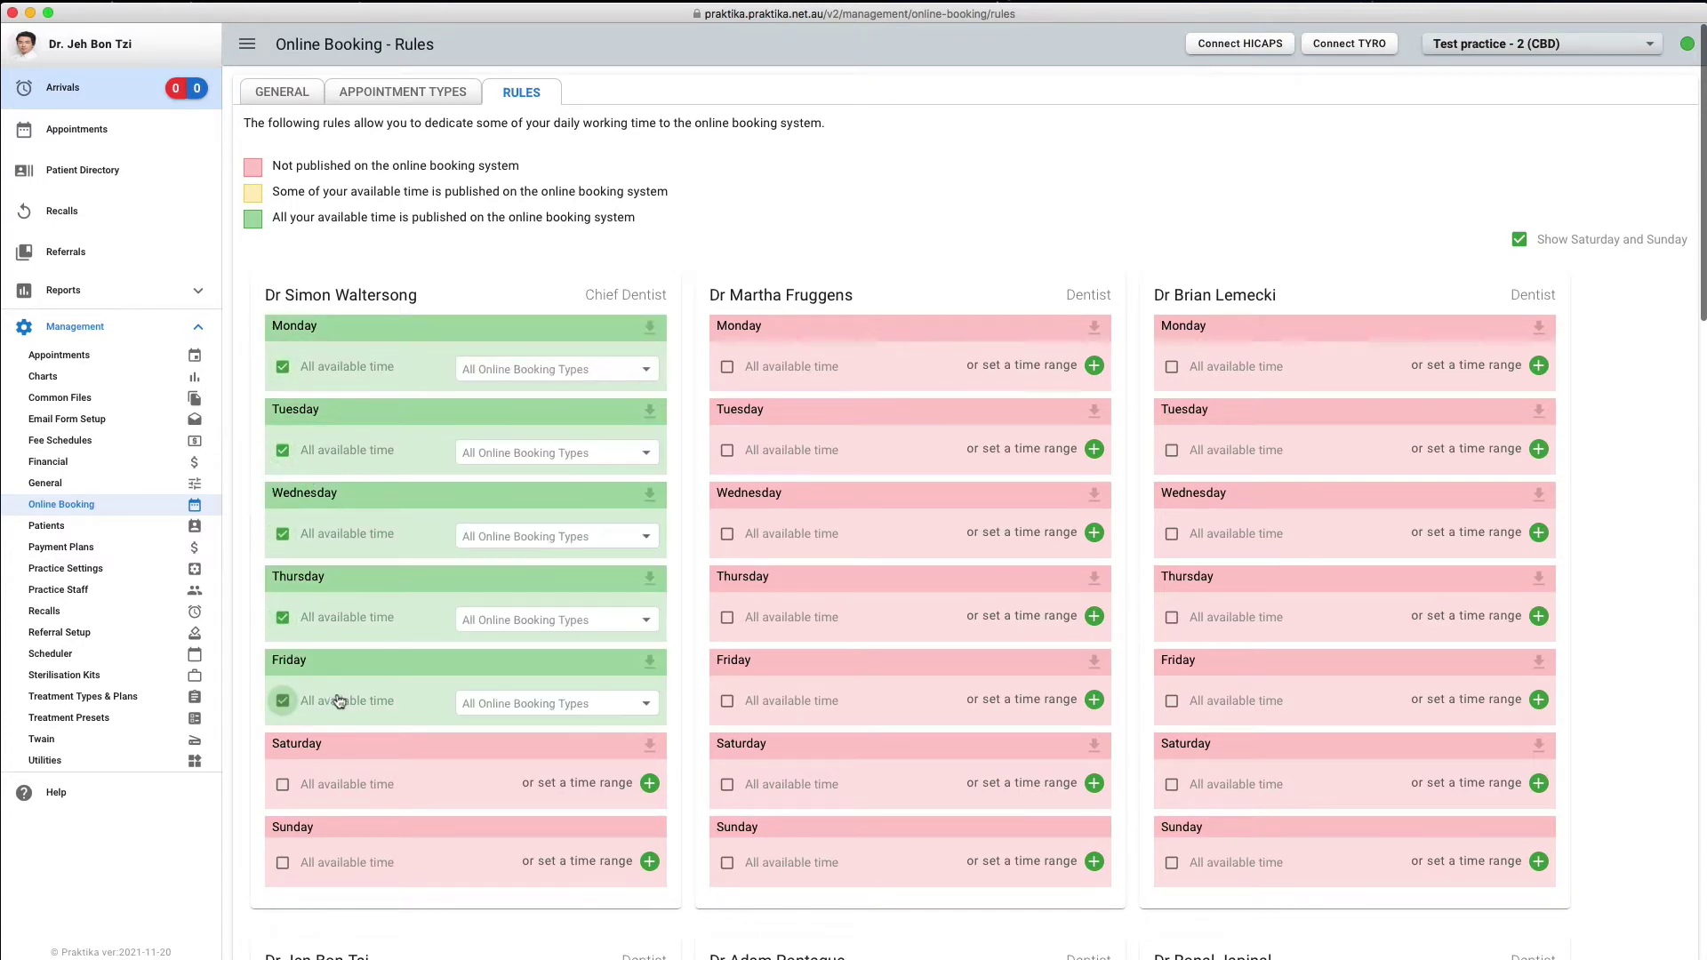
# Publish the chief dentist's Saturday and Sunday available time as well.
pyautogui.scroll(-3, 337, 701)
pyautogui.click(283, 600)
pyautogui.click(283, 680)
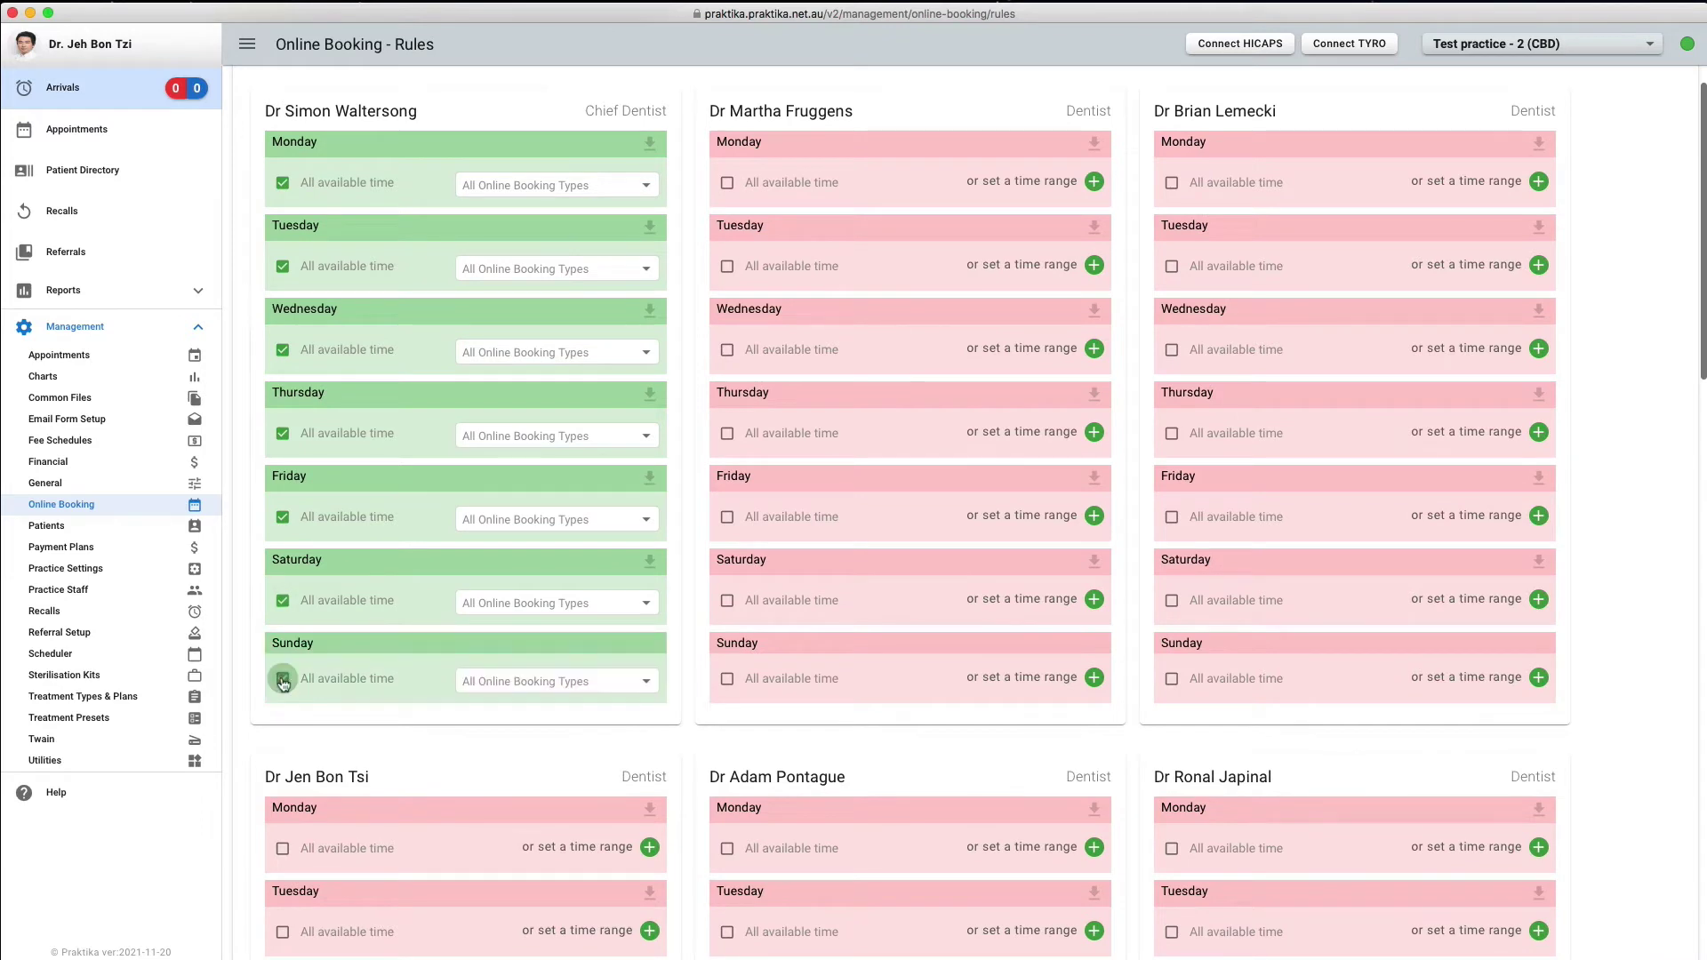
pyautogui.scroll(2, 482, 407)
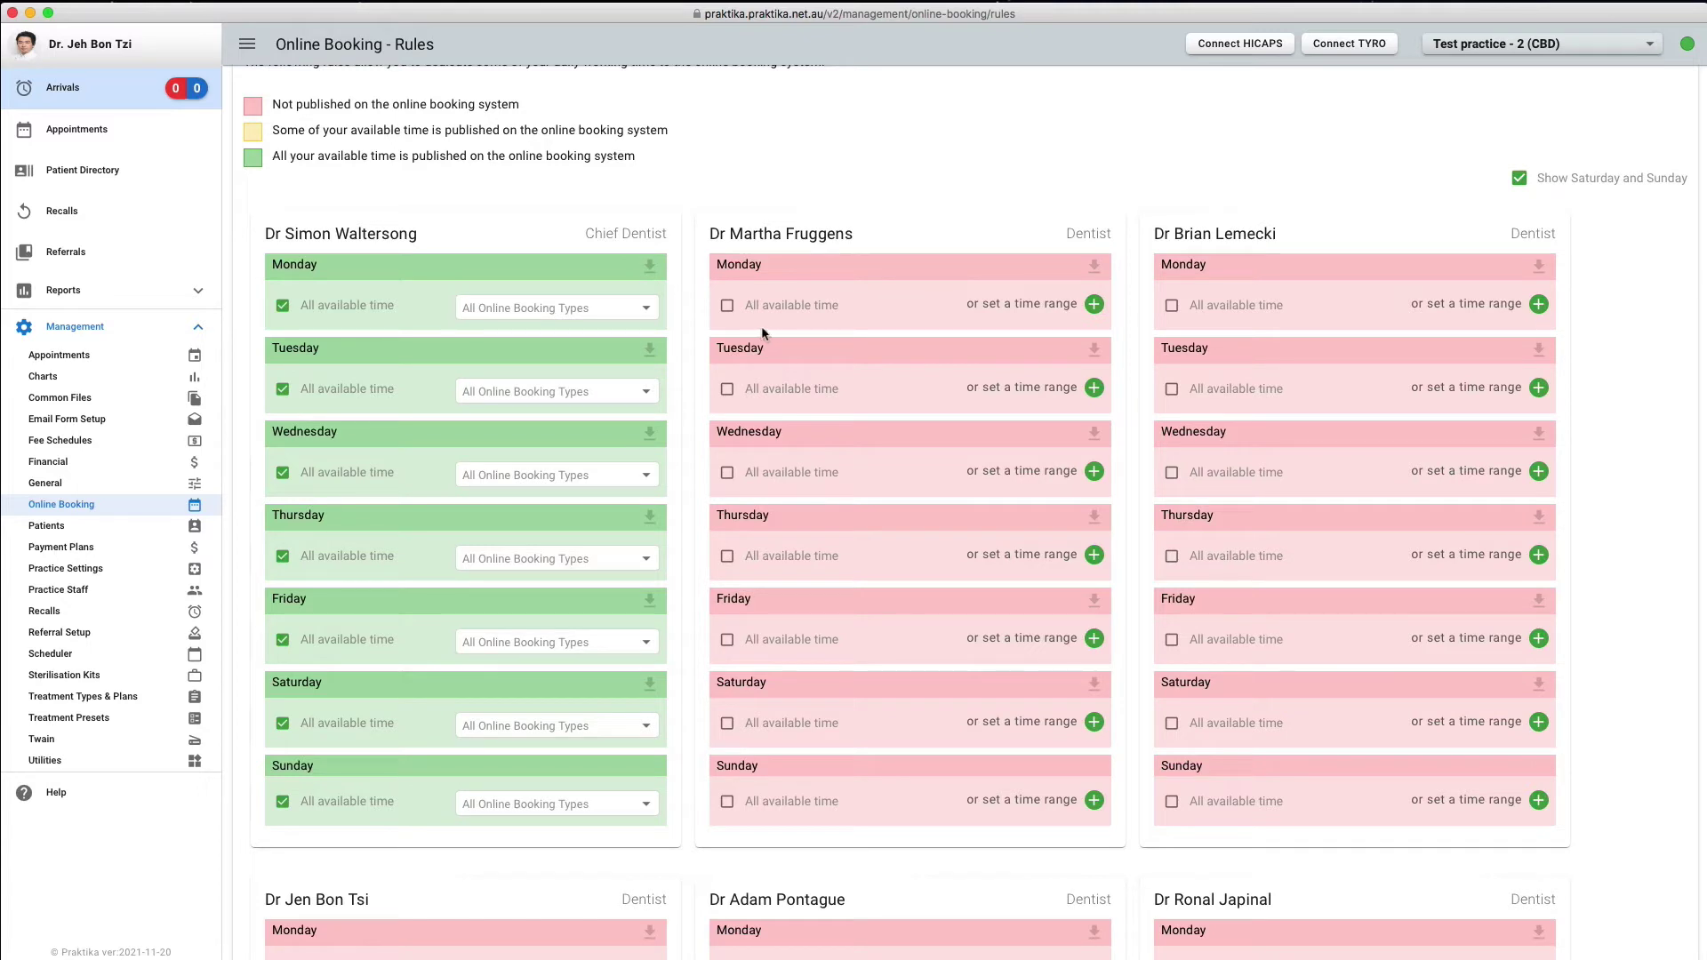
# Add a Monday range from 08:00 to 12:00 allowing only Hygiene bookings.
pyautogui.click(1095, 305)
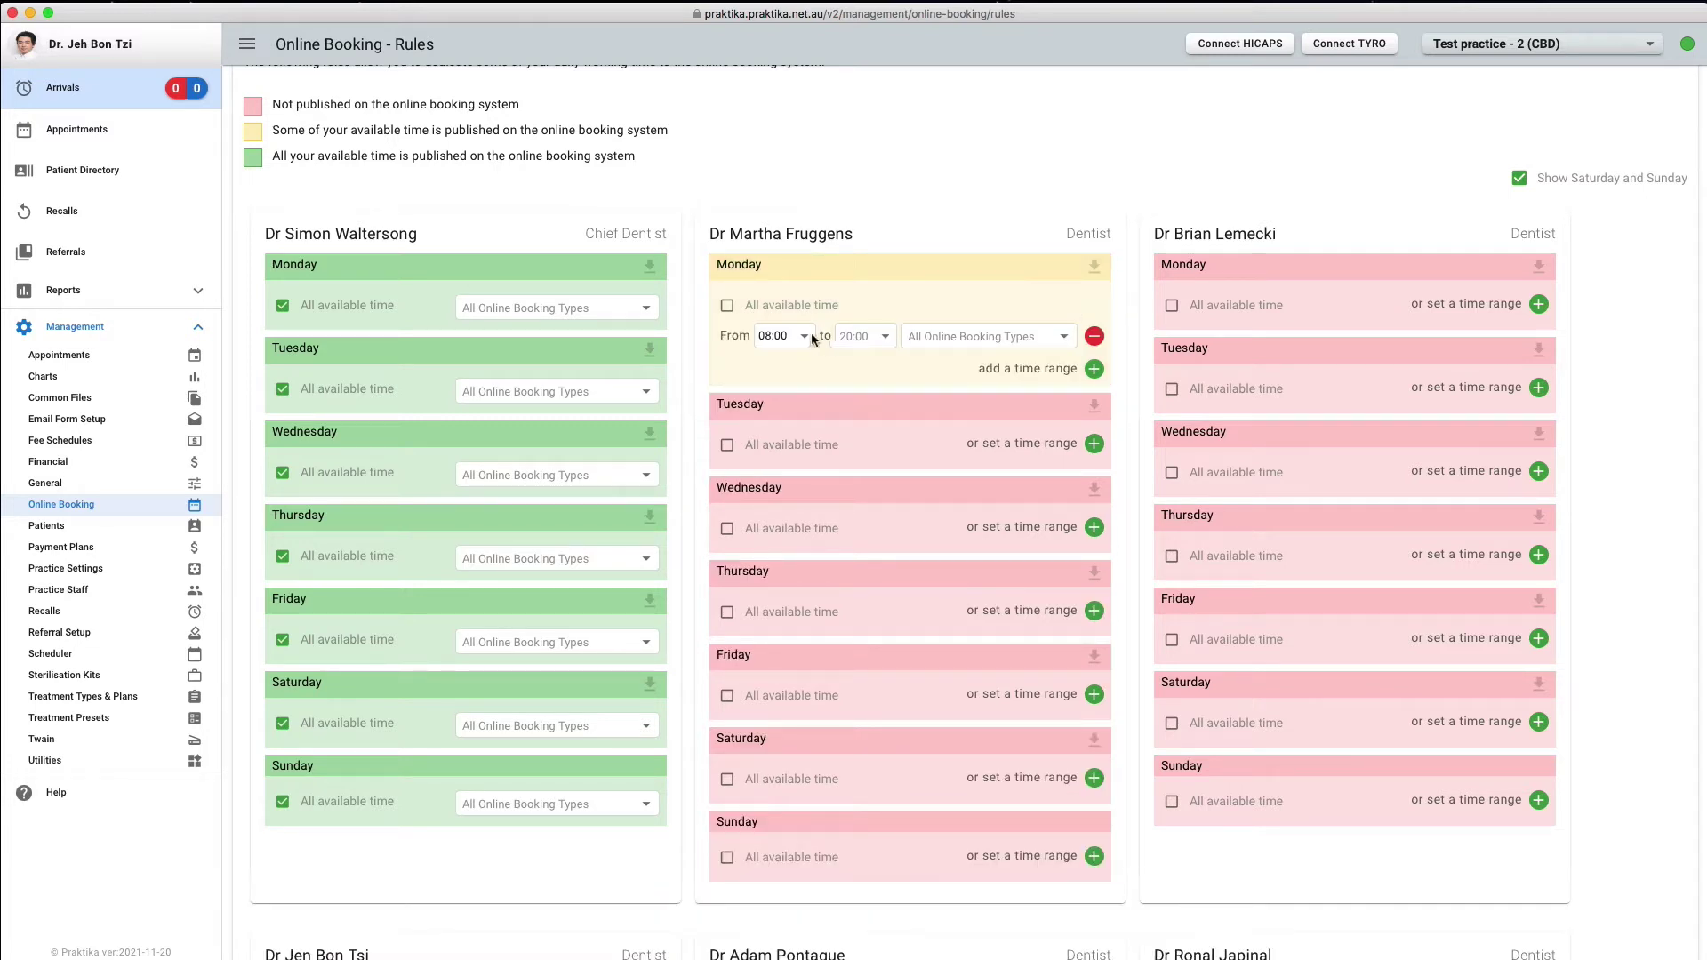
pyautogui.click(884, 337)
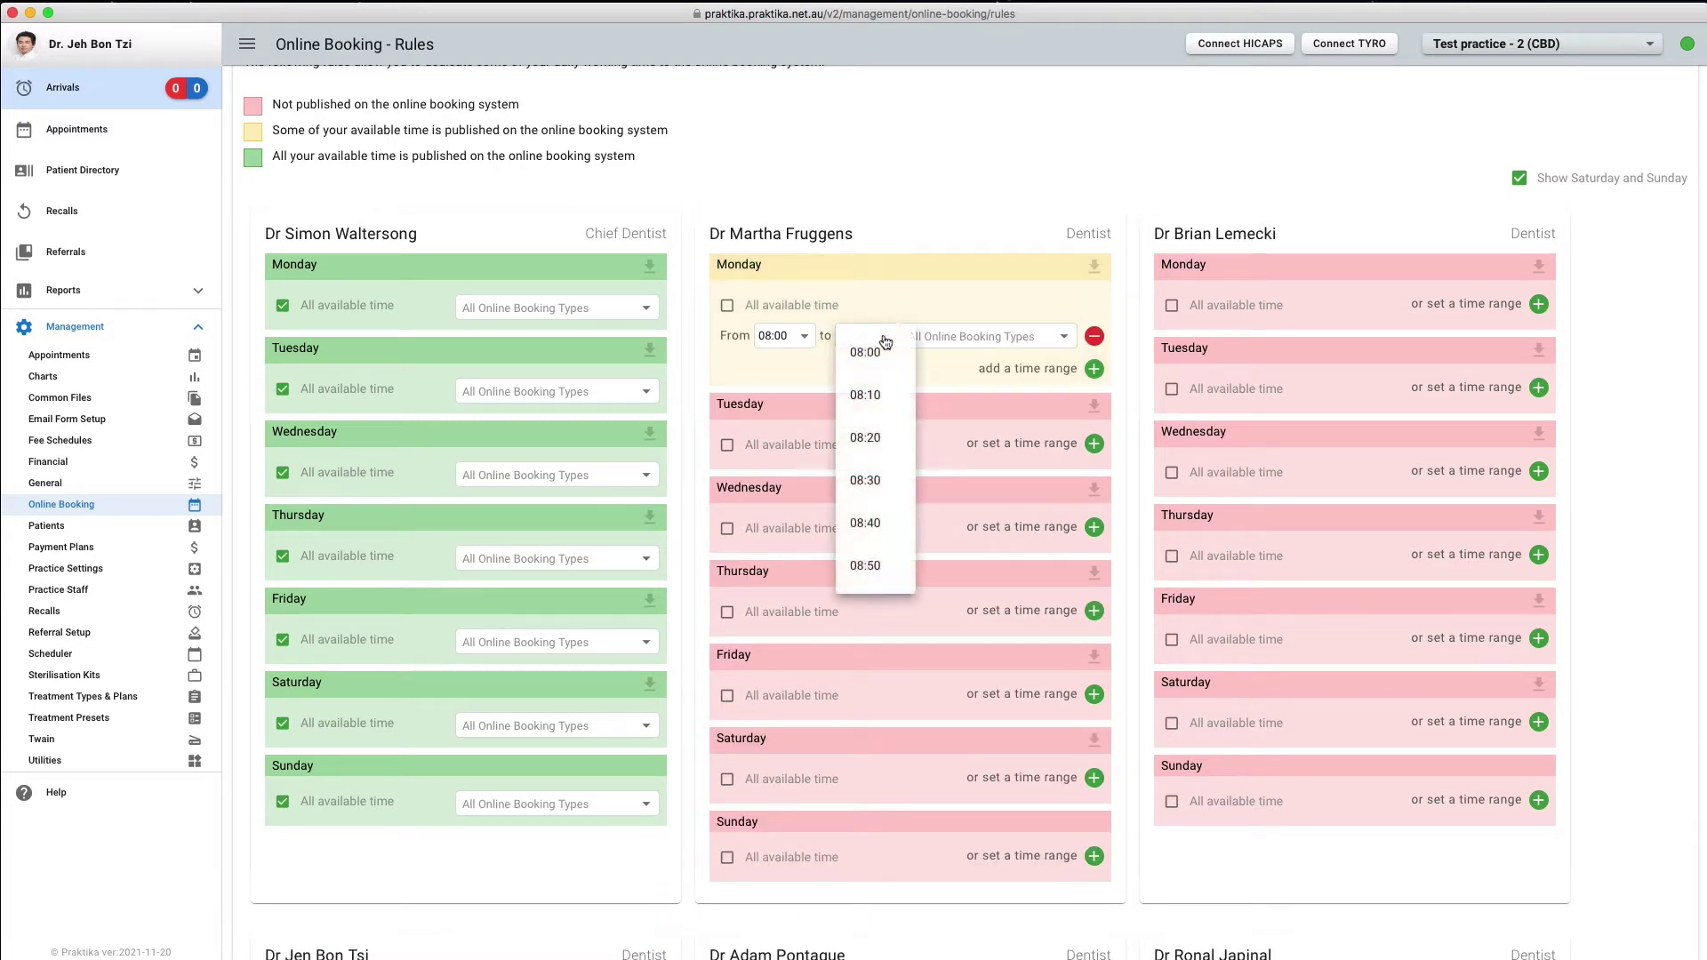
pyautogui.scroll(-7, 866, 508)
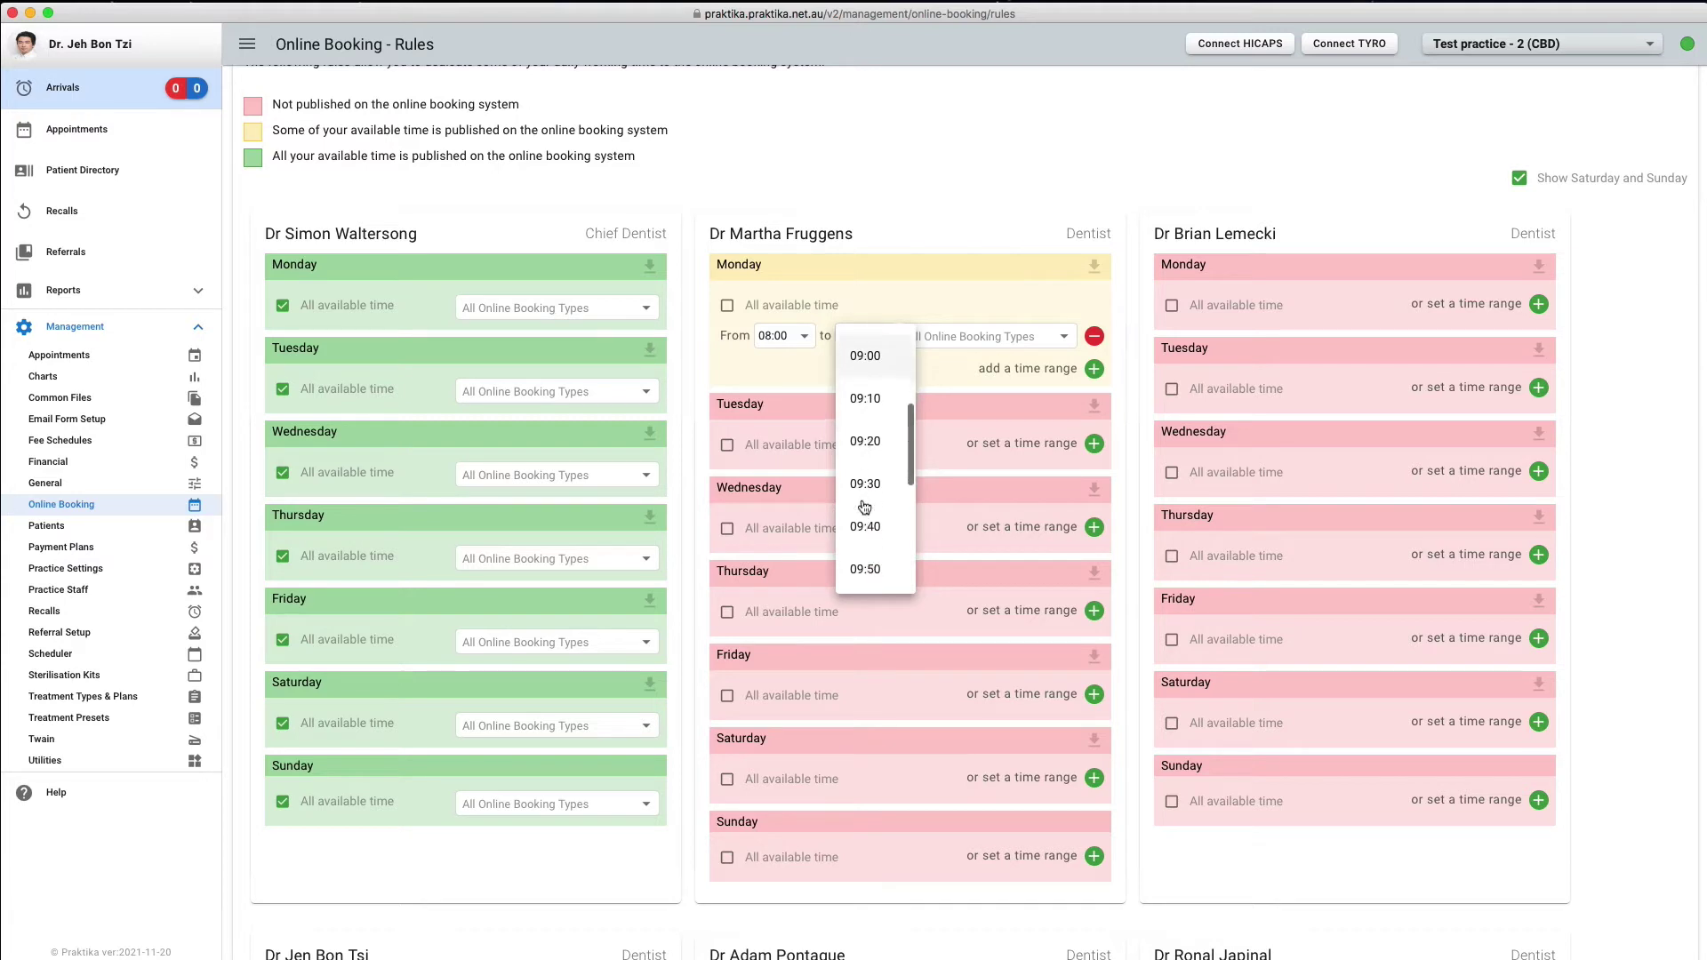
pyautogui.scroll(-1, 864, 506)
pyautogui.scroll(-13, 865, 507)
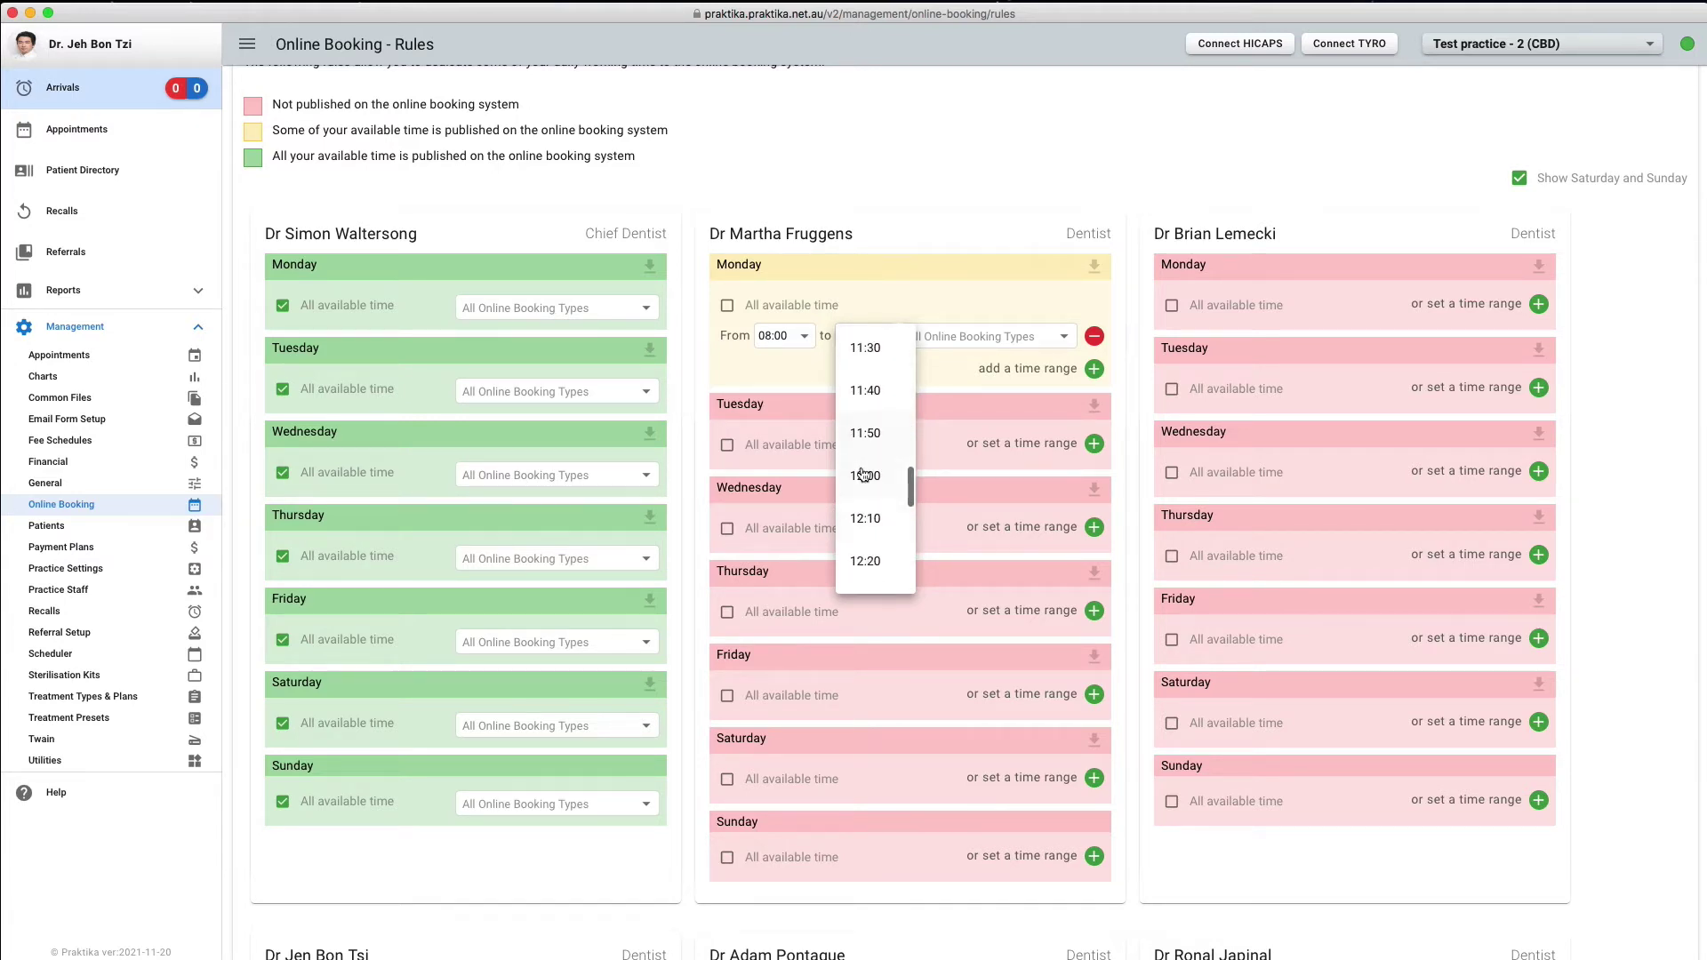
pyautogui.click(865, 477)
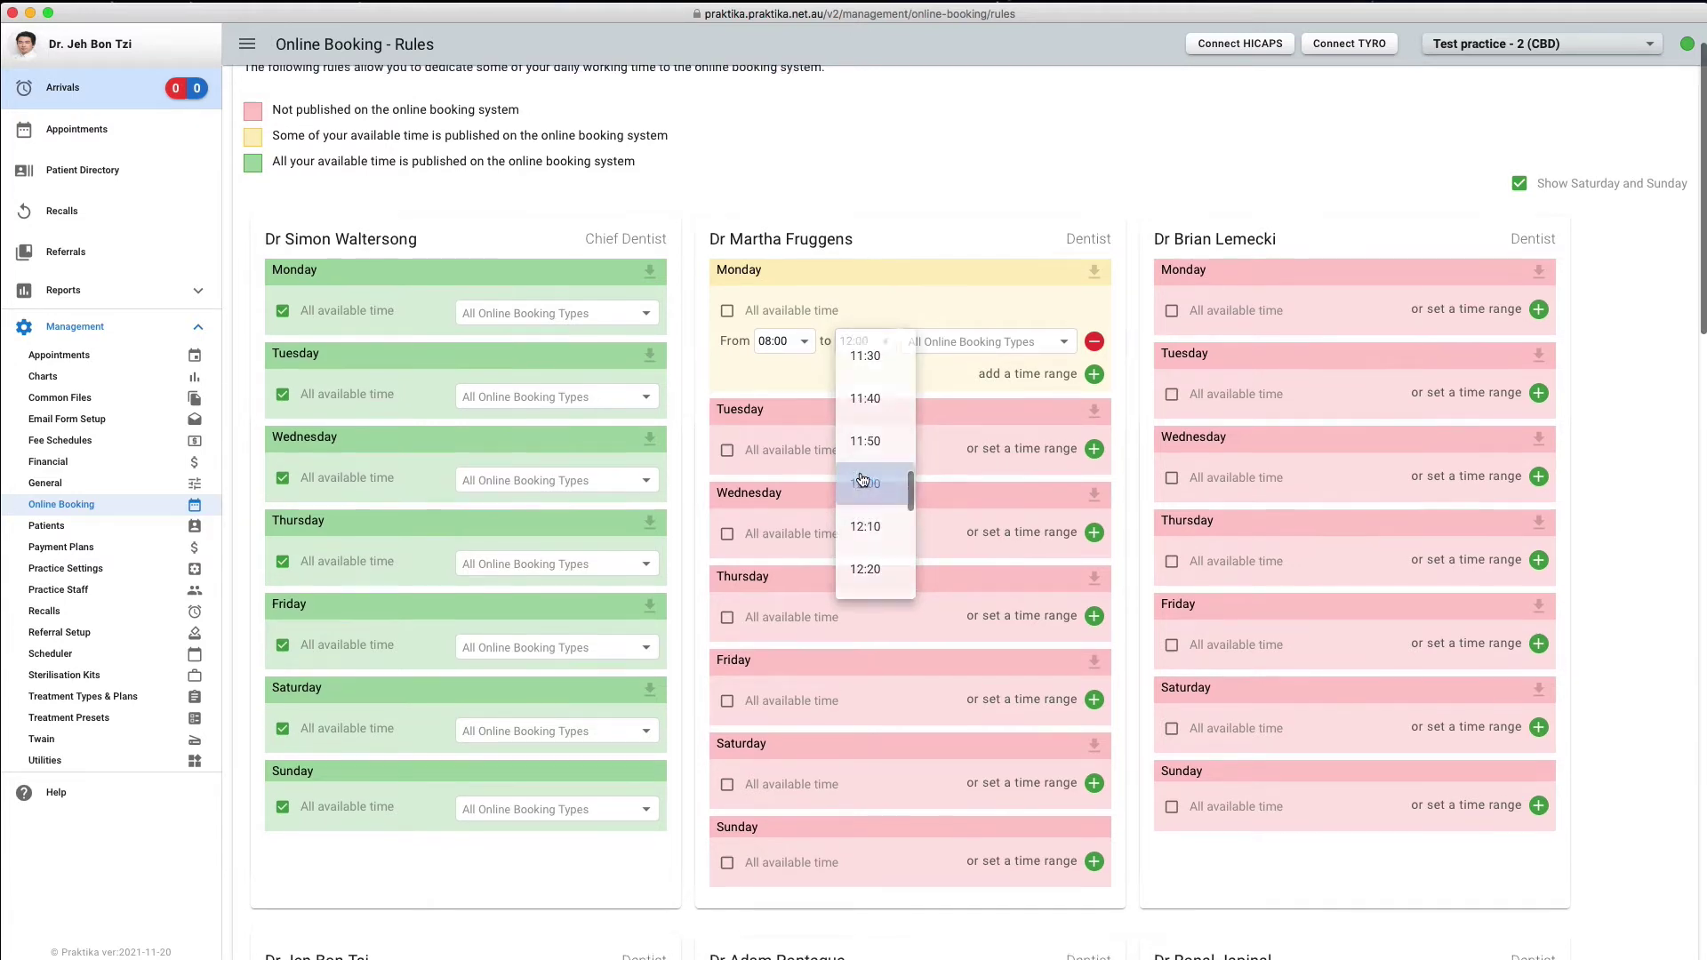
pyautogui.click(1031, 343)
pyautogui.click(932, 417)
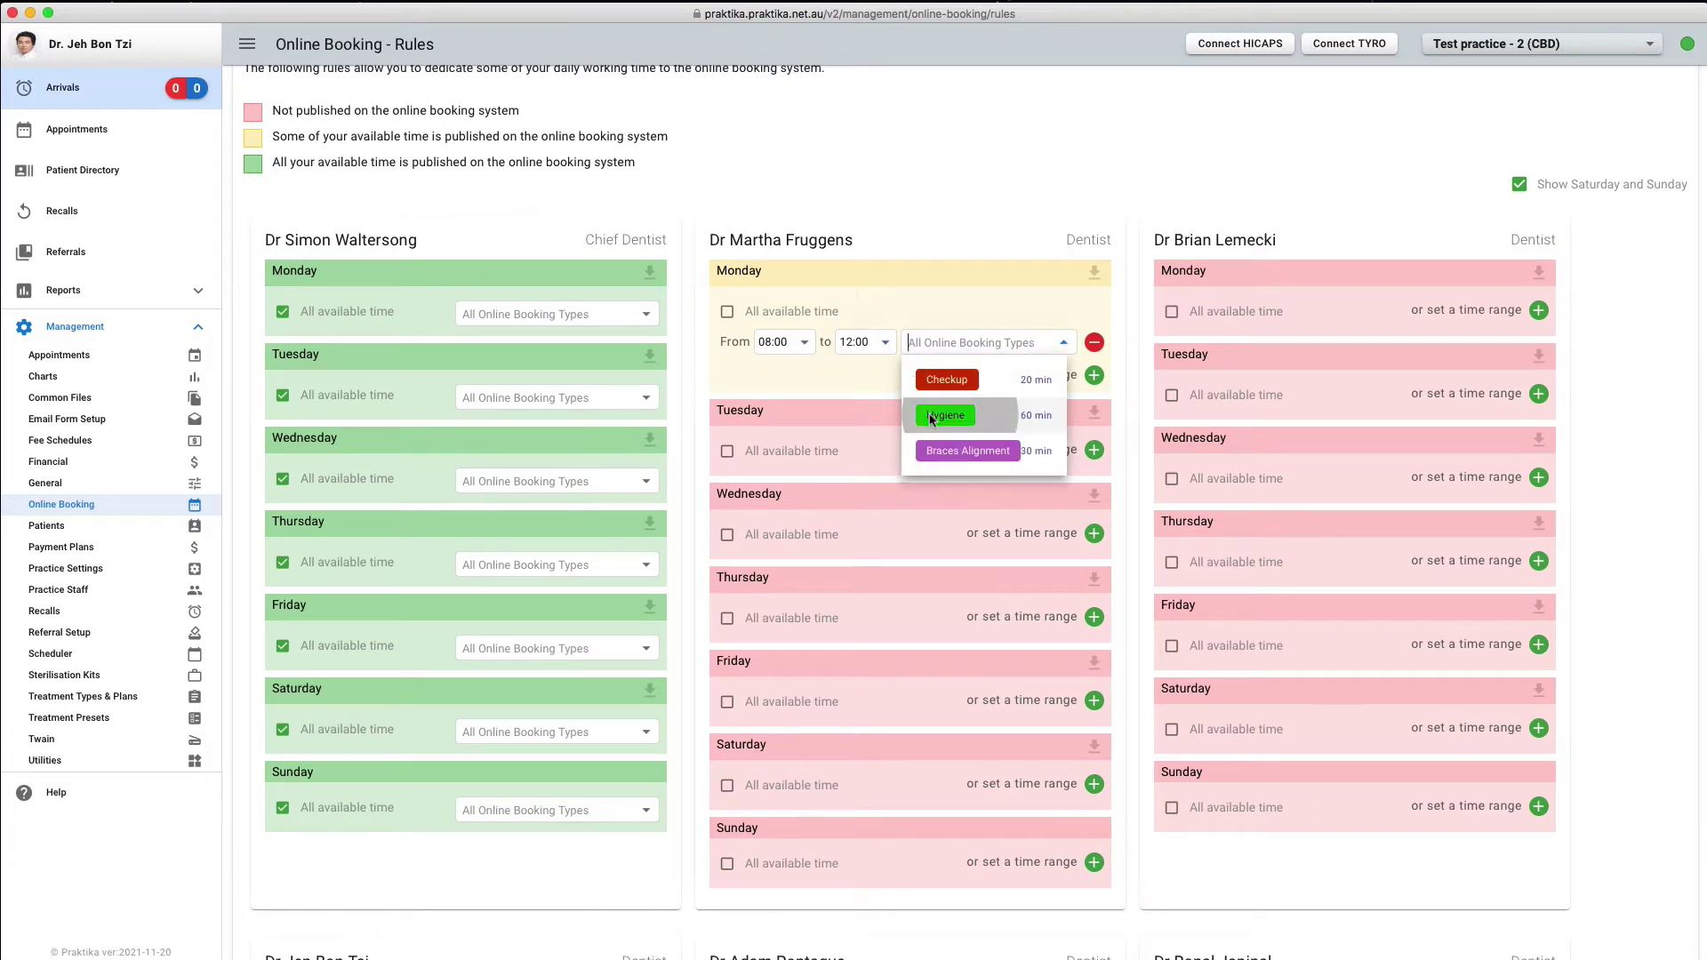
pyautogui.click(859, 375)
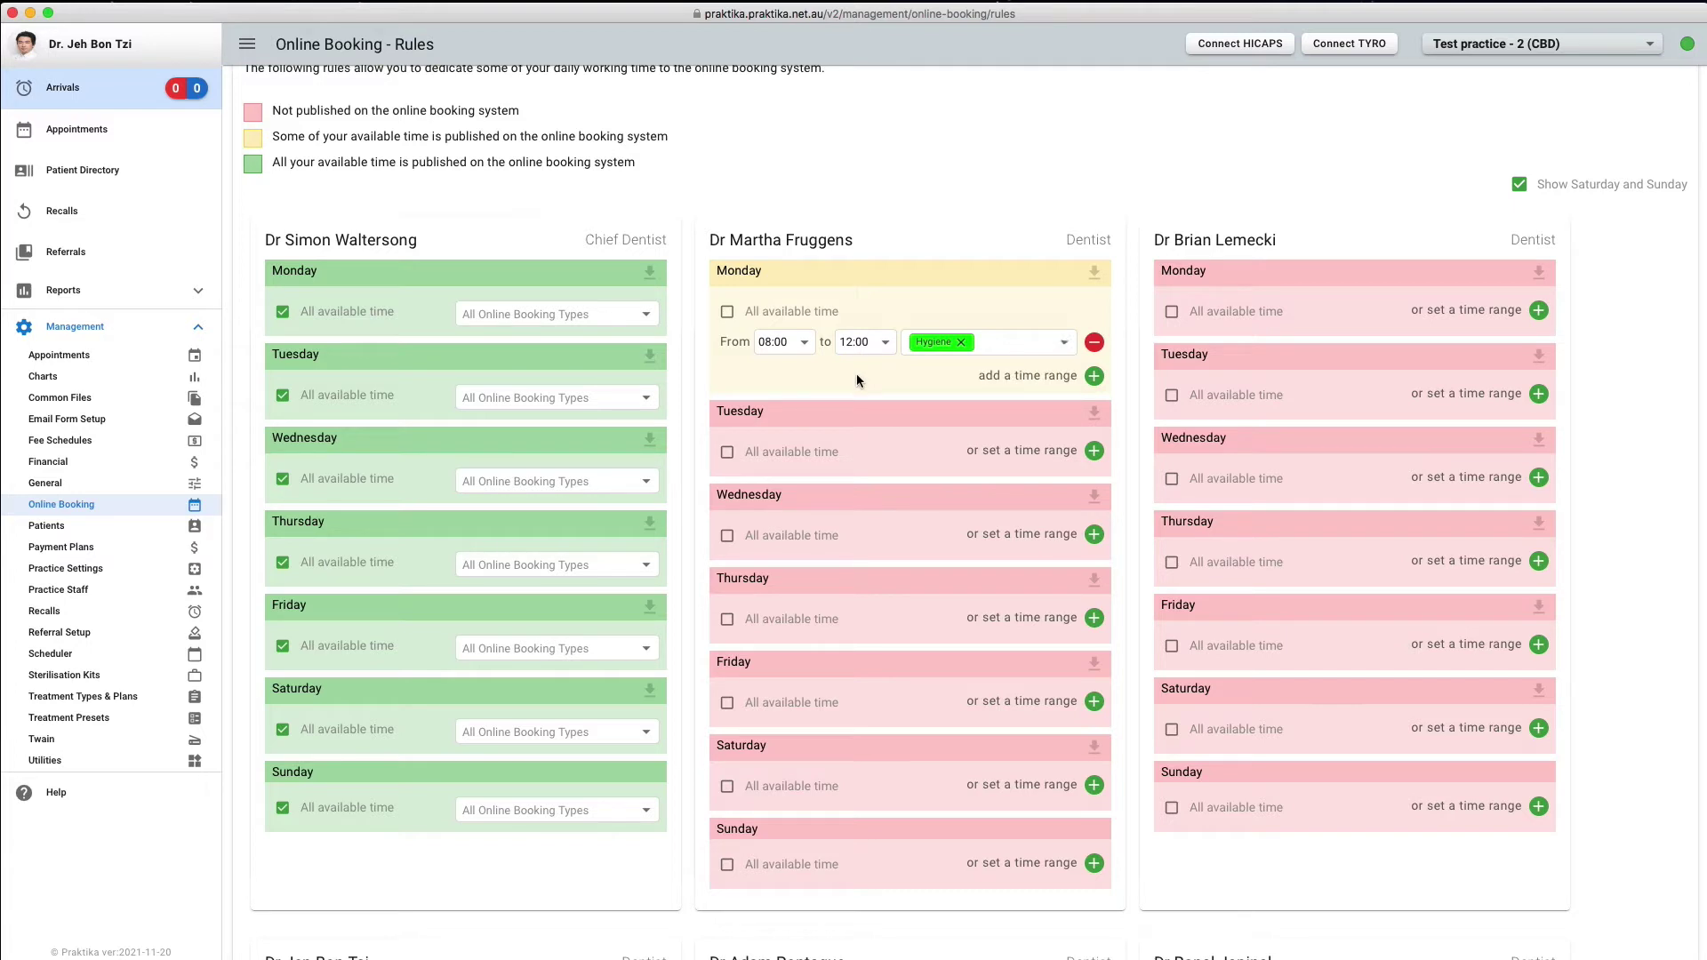
# Add a second Monday range from 12:00 to 18:00 allowing only Checkup bookings.
pyautogui.click(1095, 377)
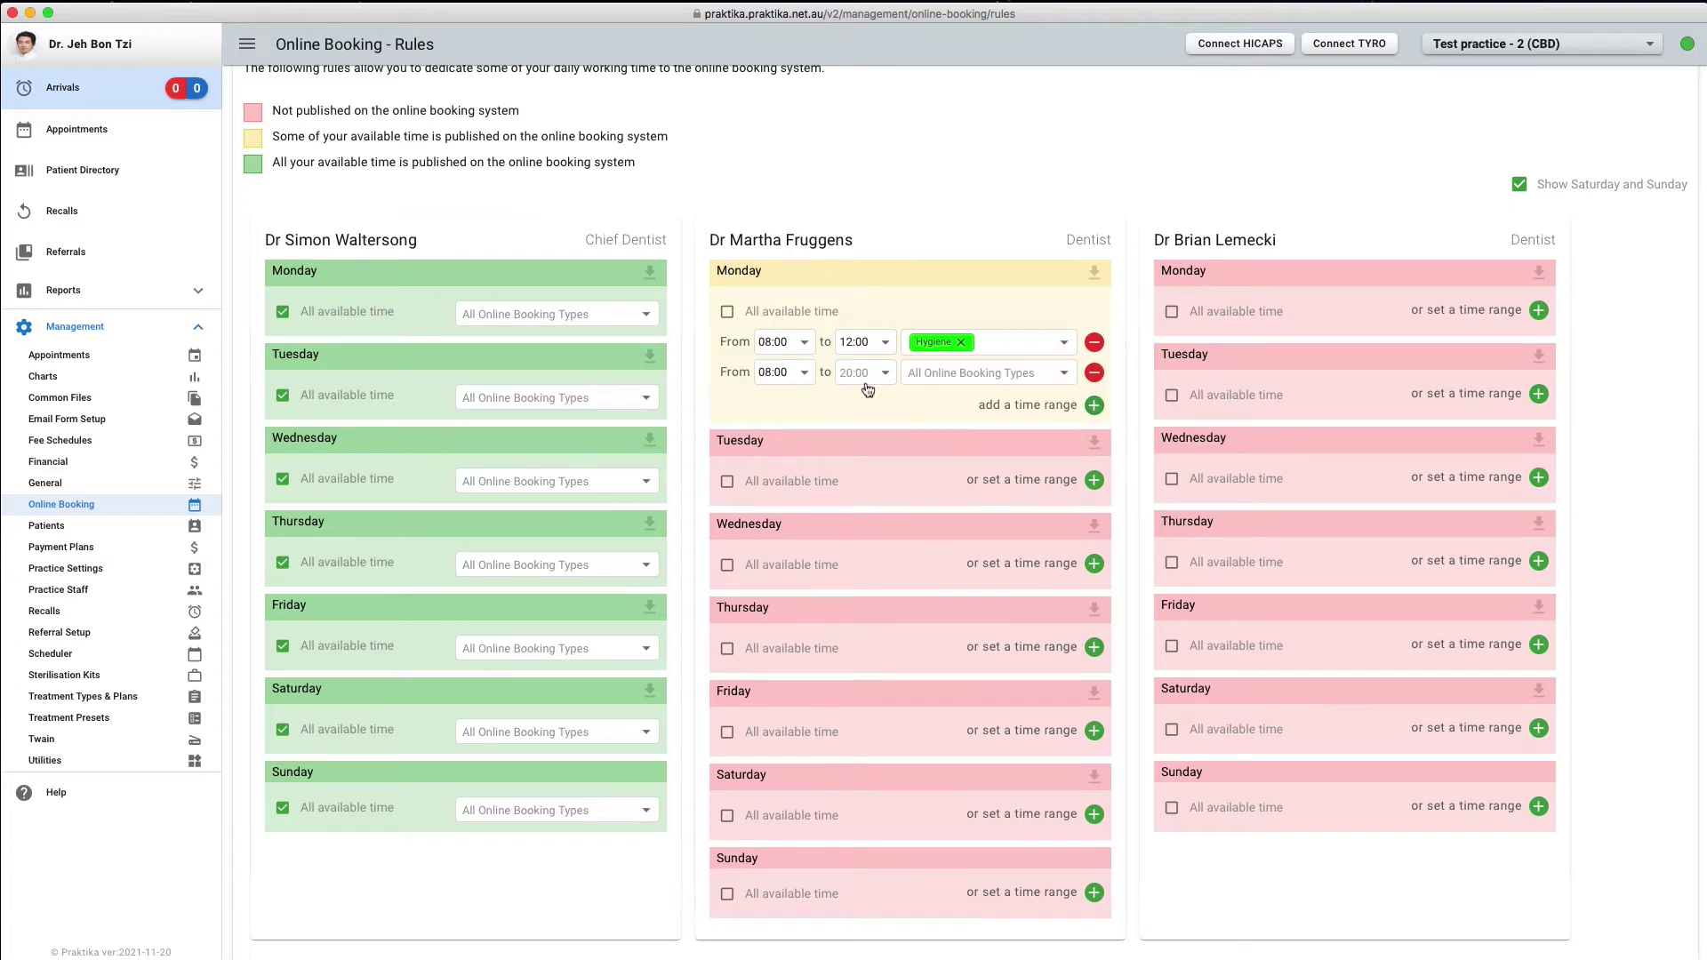
pyautogui.click(805, 377)
pyautogui.scroll(-10, 805, 445)
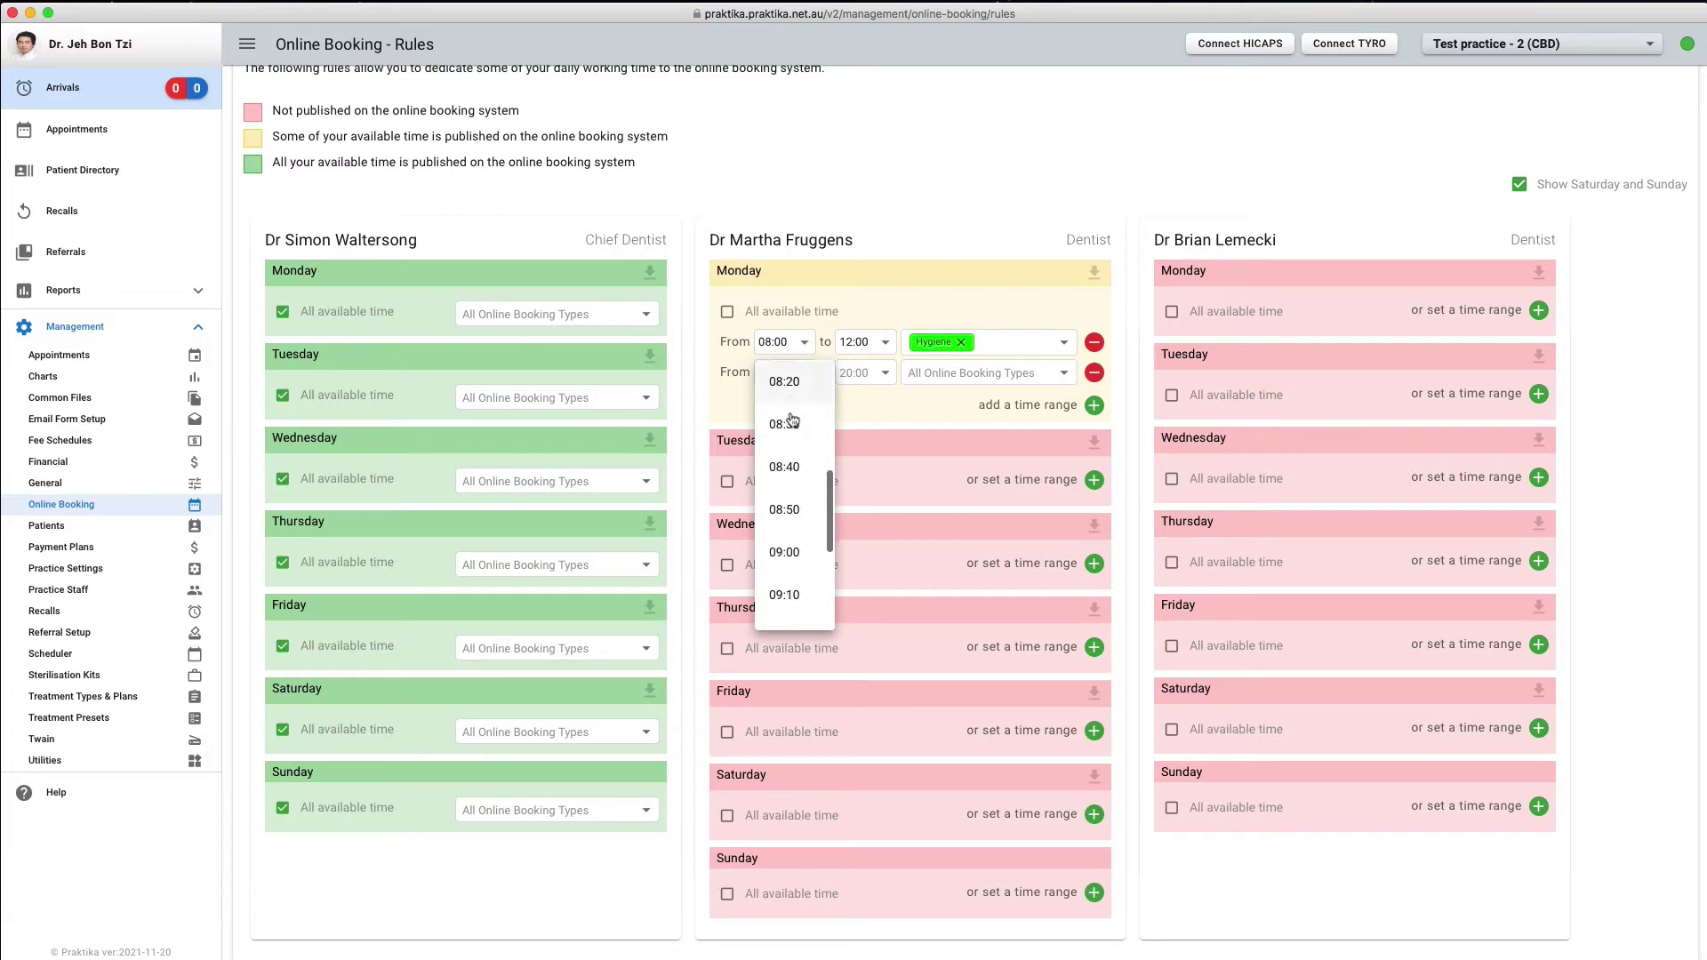
pyautogui.scroll(-7, 800, 525)
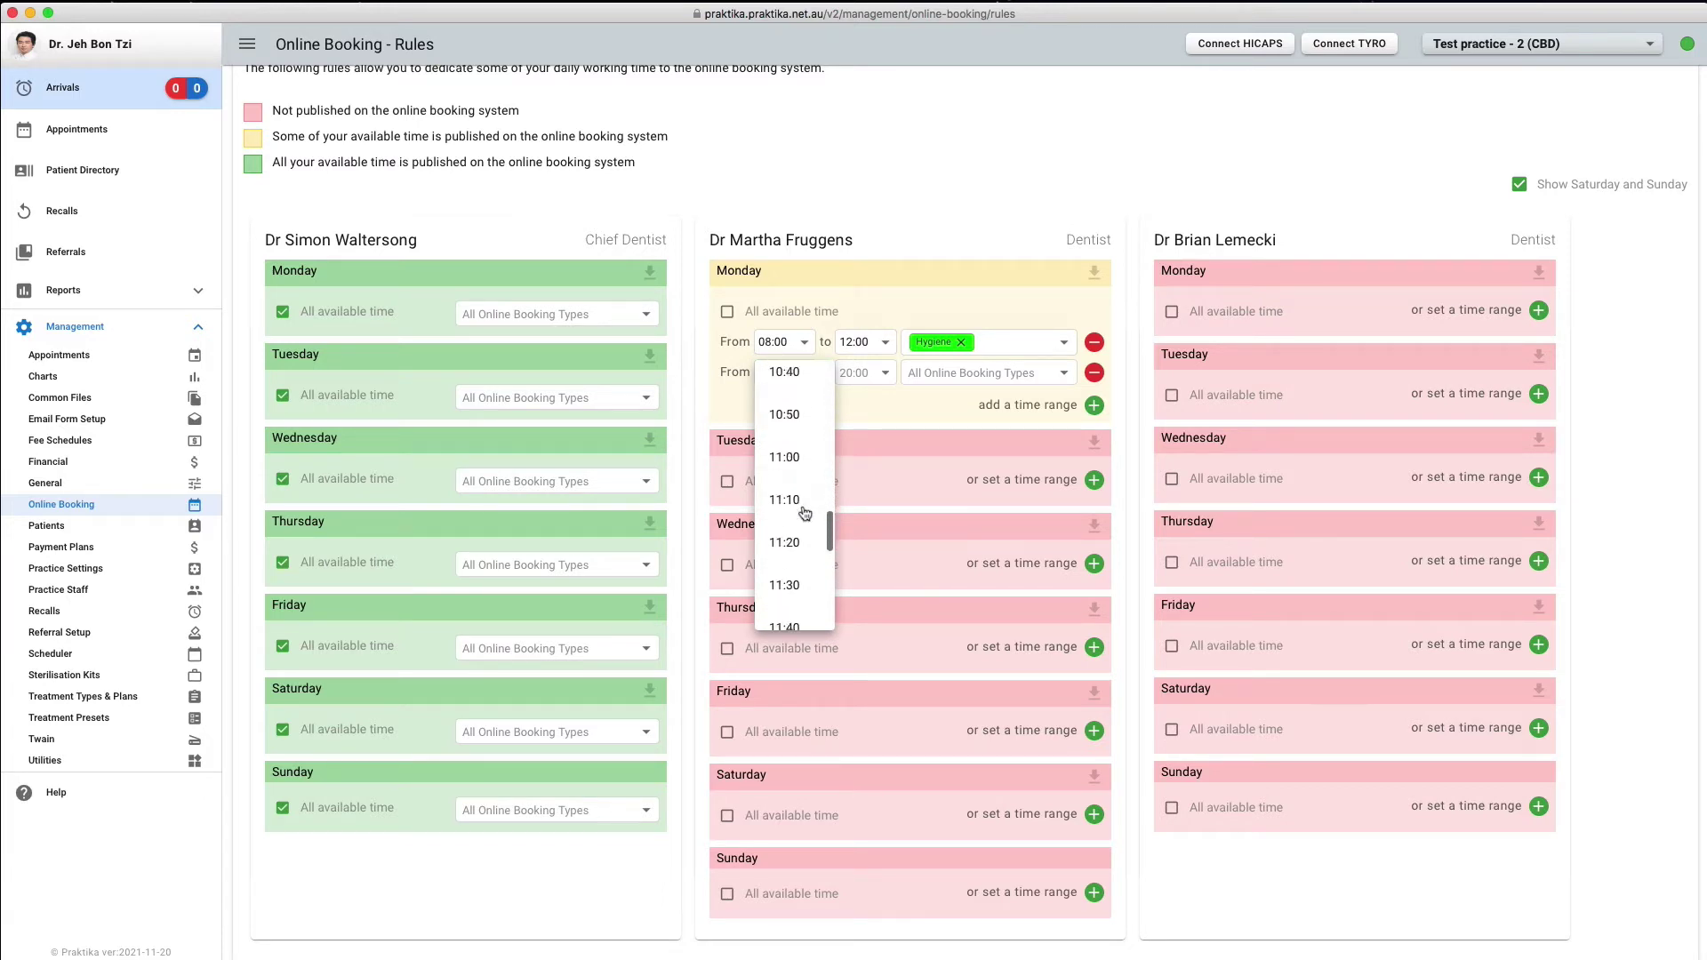
pyautogui.click(787, 546)
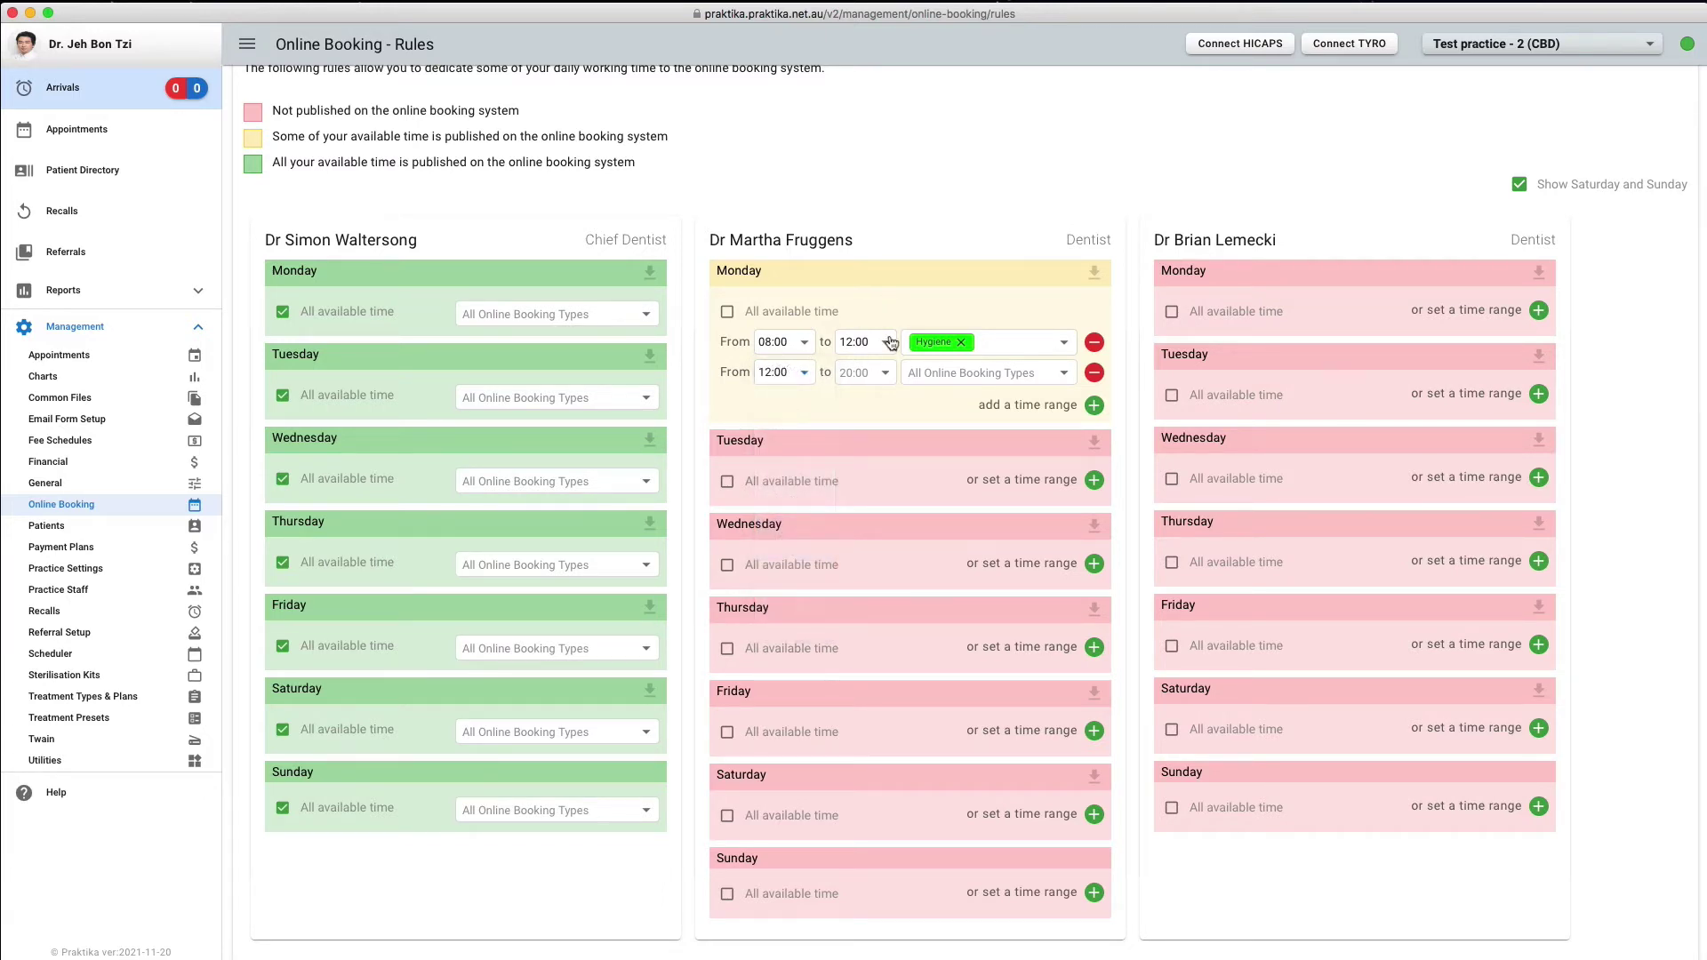
pyautogui.click(885, 365)
pyautogui.scroll(-20, 897, 487)
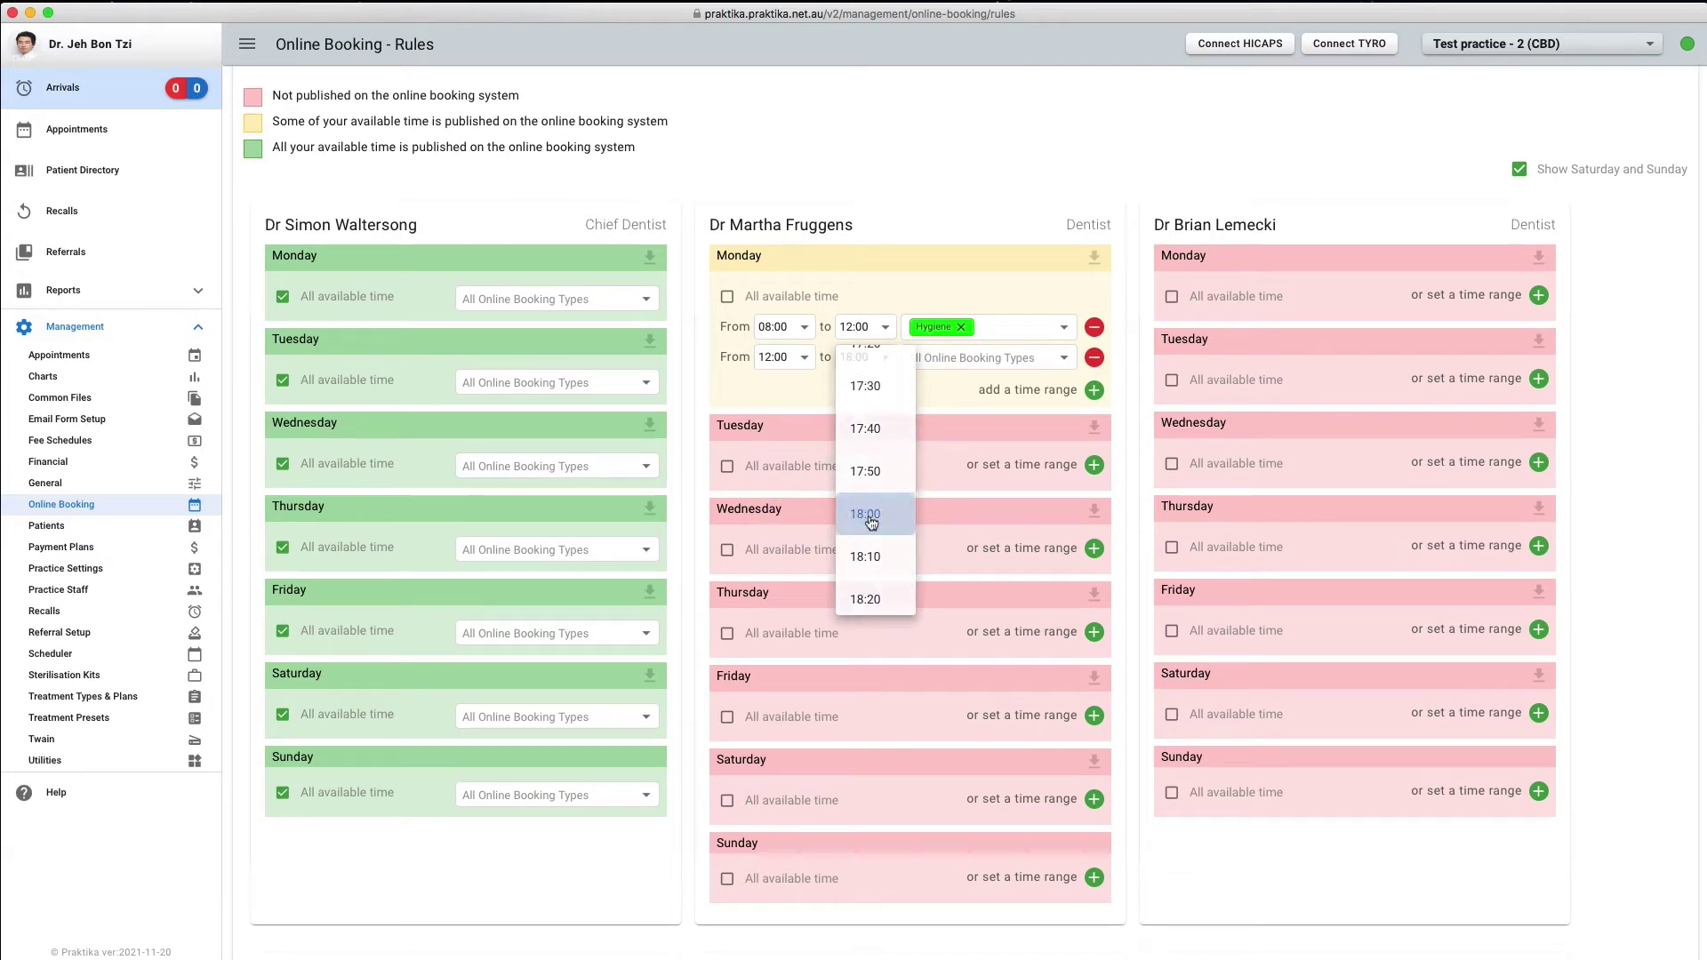
pyautogui.click(866, 515)
pyautogui.click(962, 359)
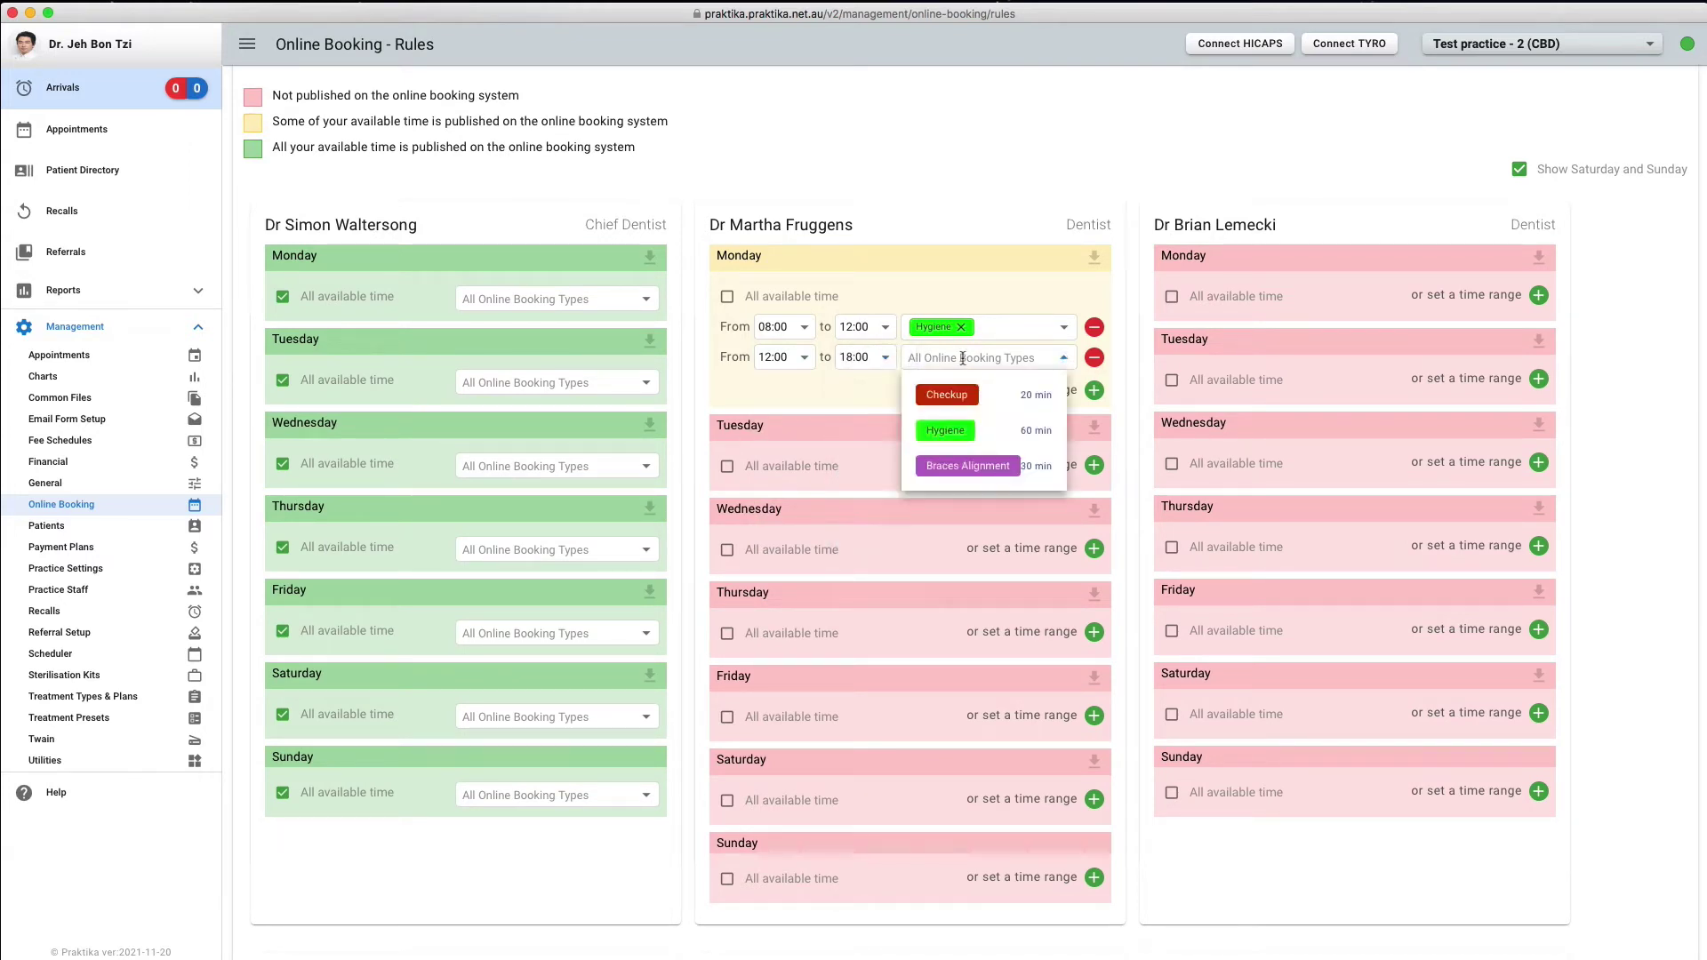
pyautogui.click(946, 397)
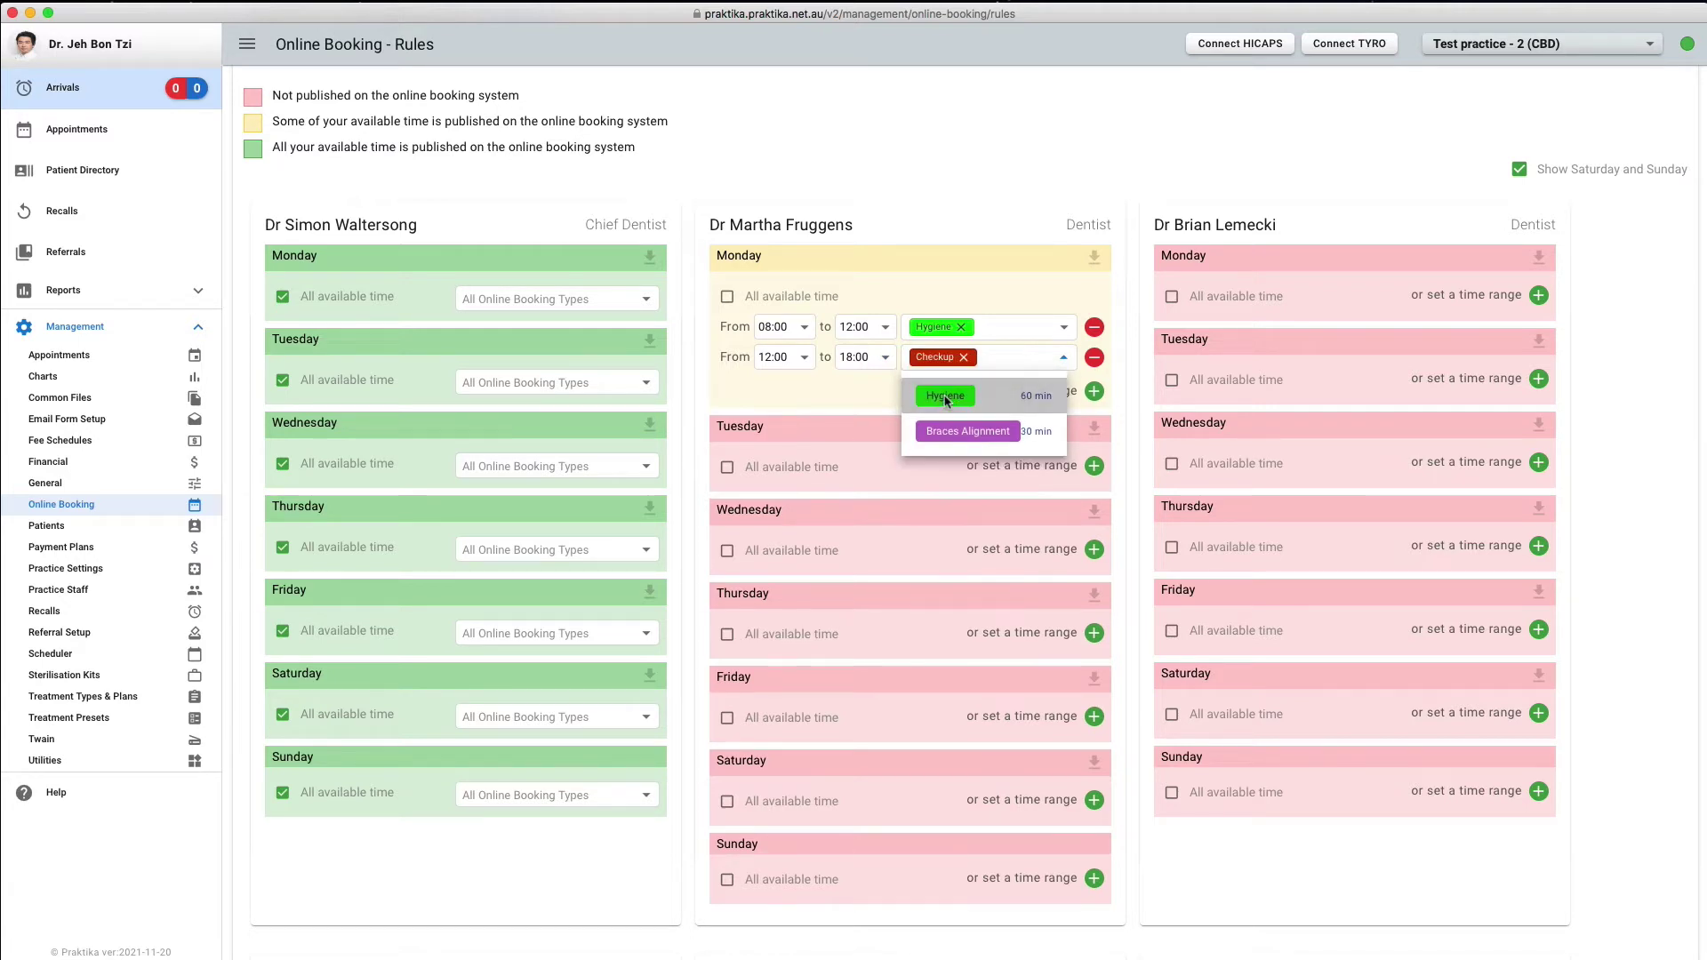
pyautogui.click(786, 398)
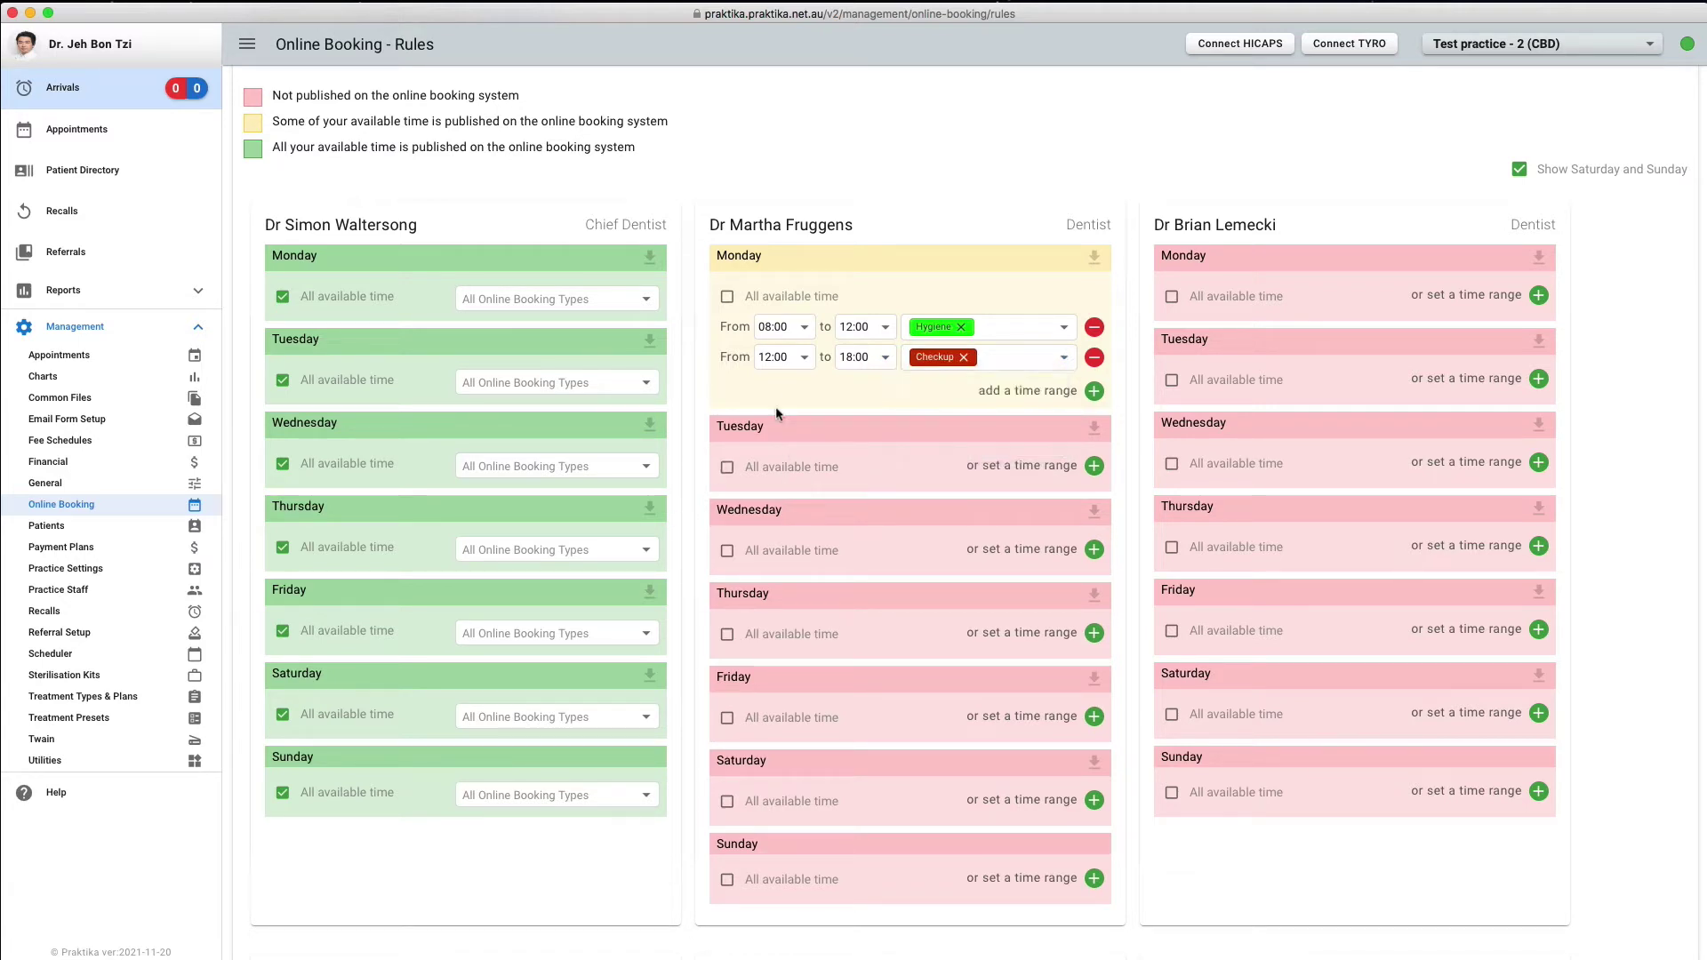